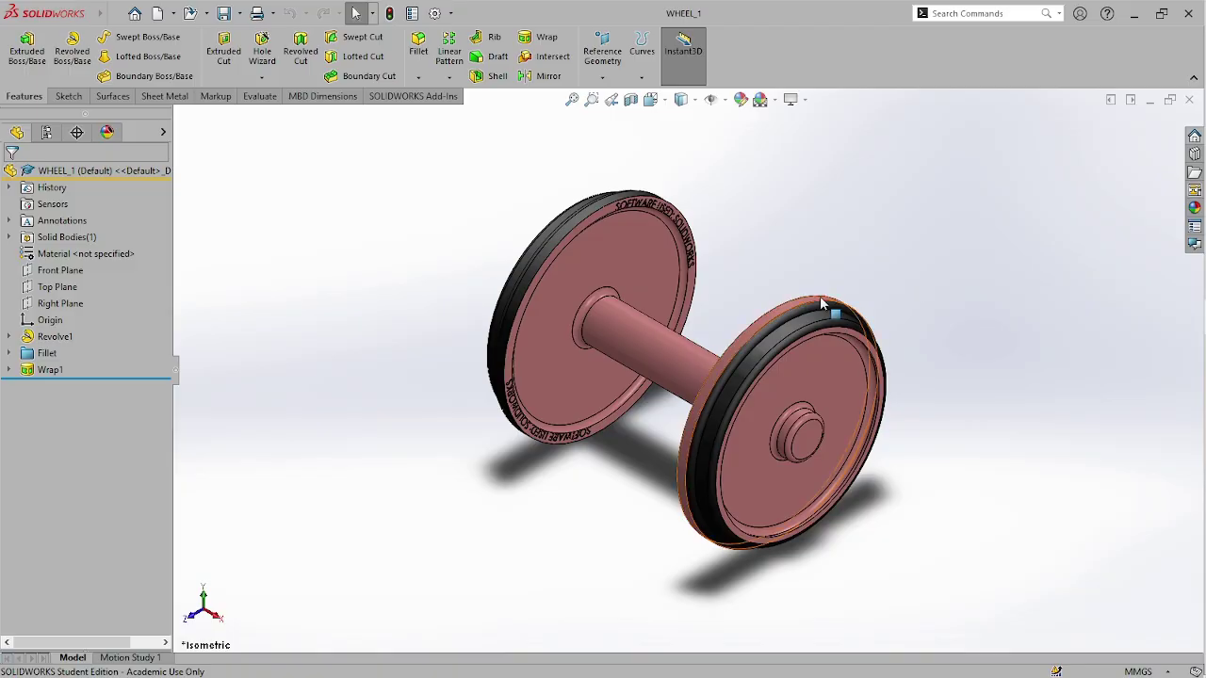
# - Copy the black band's appearance onto the wheel's outer rim face, then zoom to fit the wheelset
pyautogui.scroll(-5, 789, 330)
pyautogui.scroll(3, 781, 328)
pyautogui.click(764, 330)
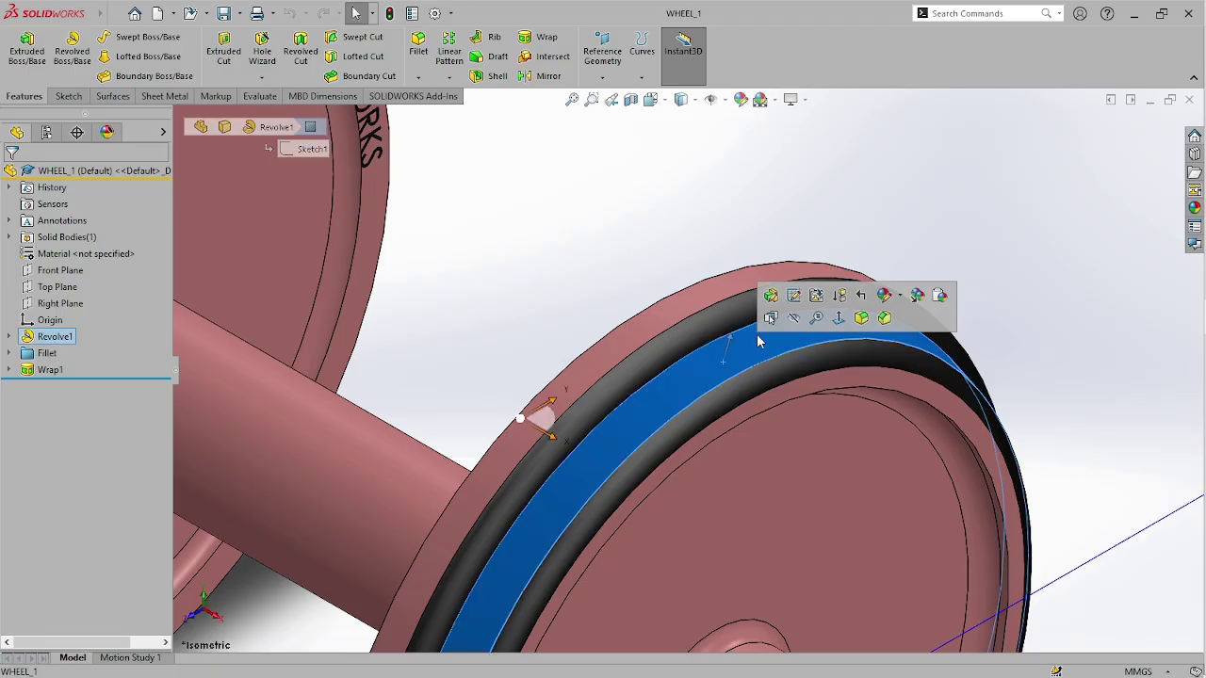
pyautogui.click(686, 374)
pyautogui.click(891, 311)
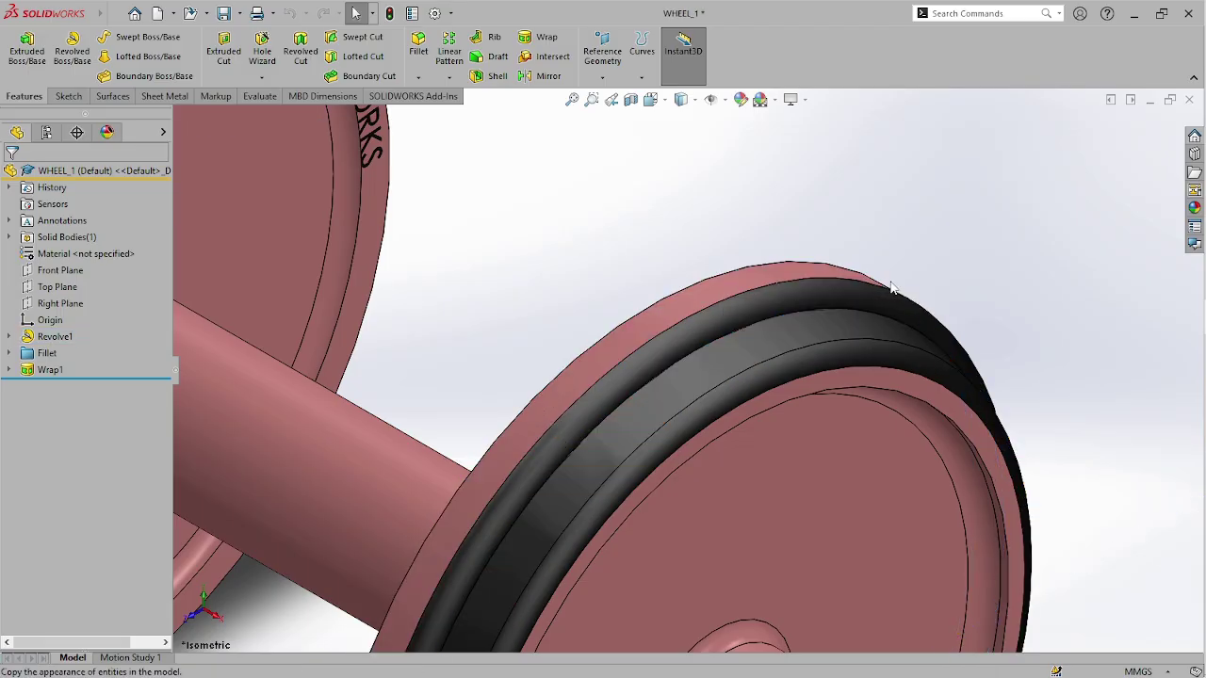
pyautogui.click(706, 291)
pyautogui.click(923, 225)
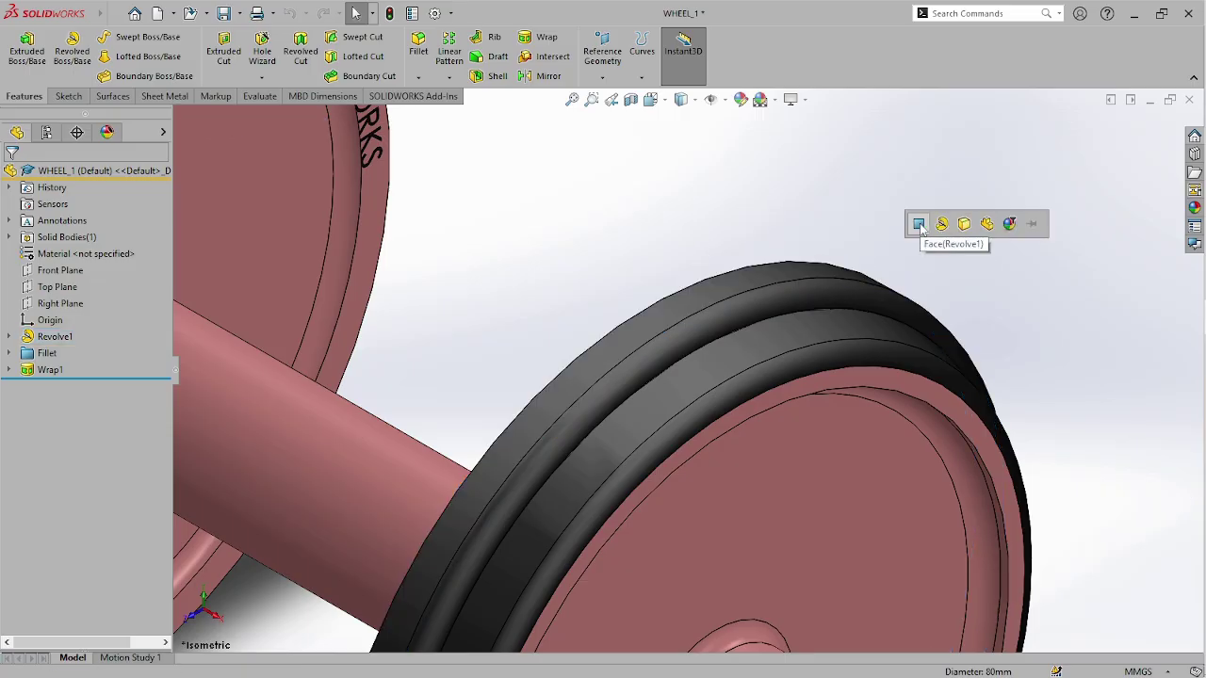
pyautogui.press('f')
pyautogui.scroll(2, 569, 445)
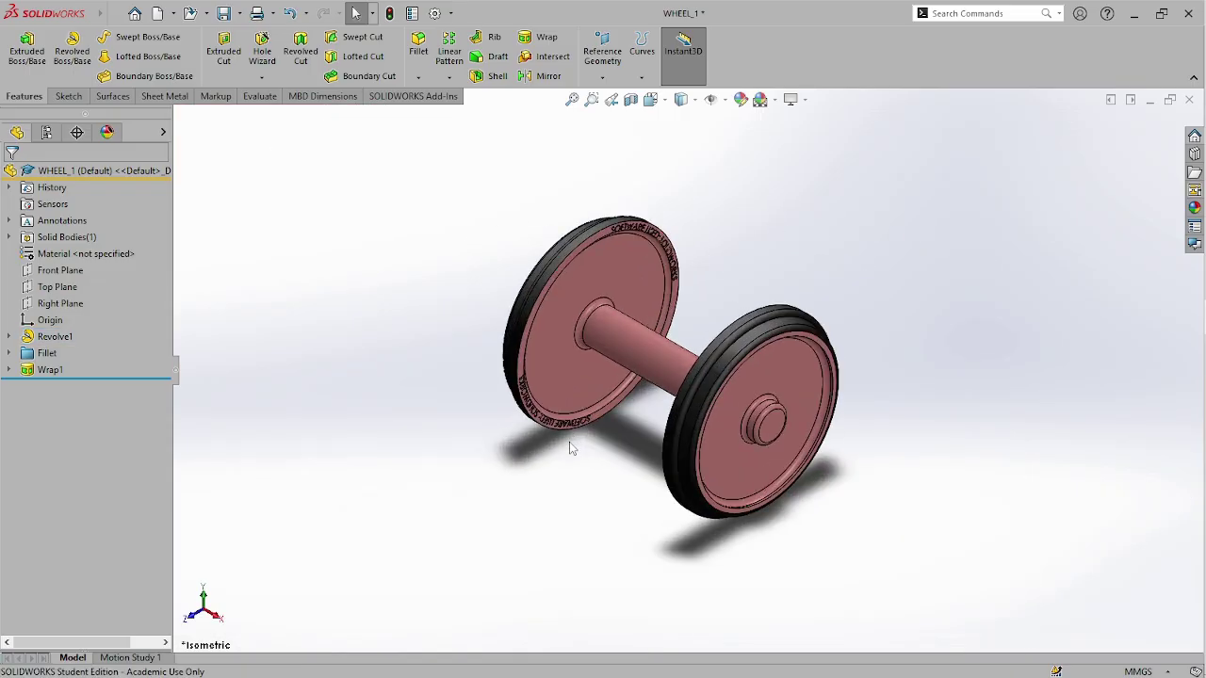
# - Bring up the context menu of Front Plane in the FeatureManager tree
pyautogui.scroll(2, 569, 444)
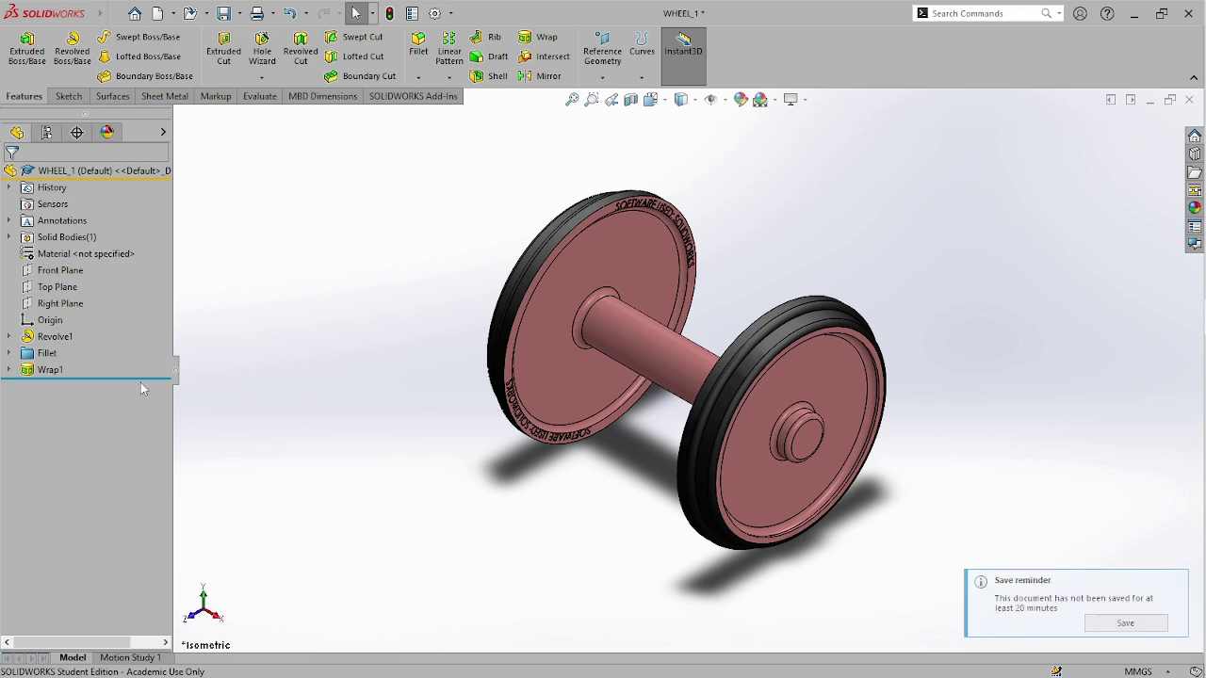
pyautogui.rightClick(56, 272)
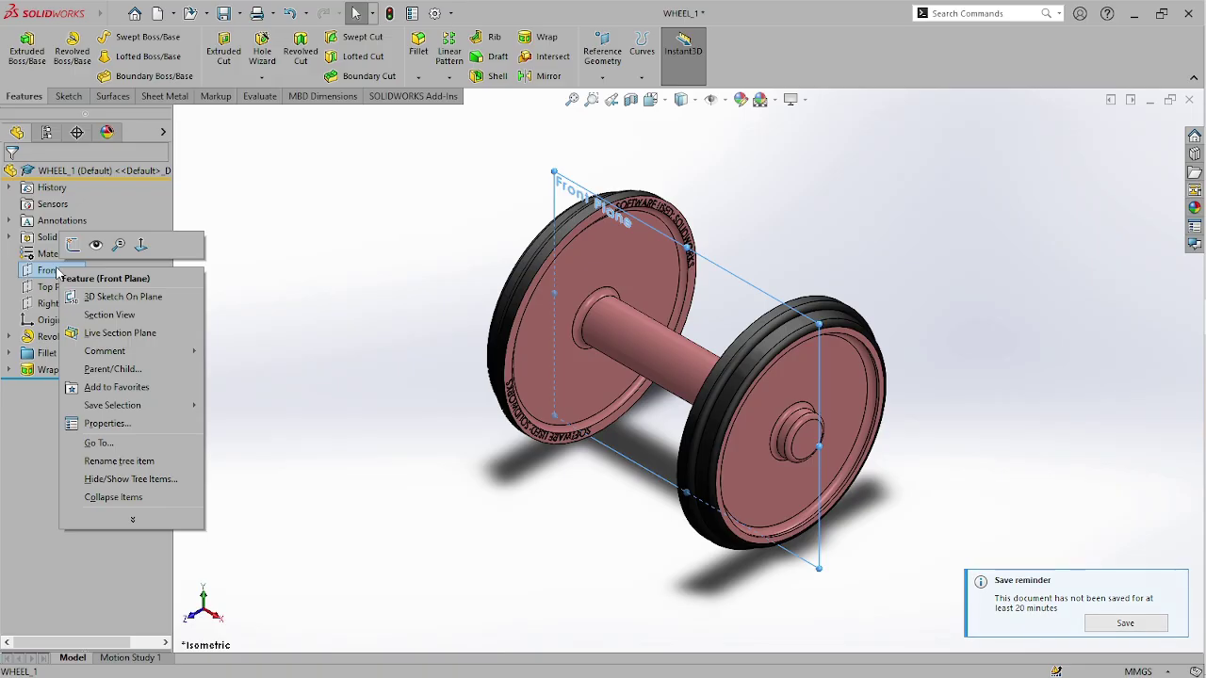
# - Start a sketch on the Front Plane and draw a short horizontal line from the wheel's lower corner
pyautogui.click(73, 247)
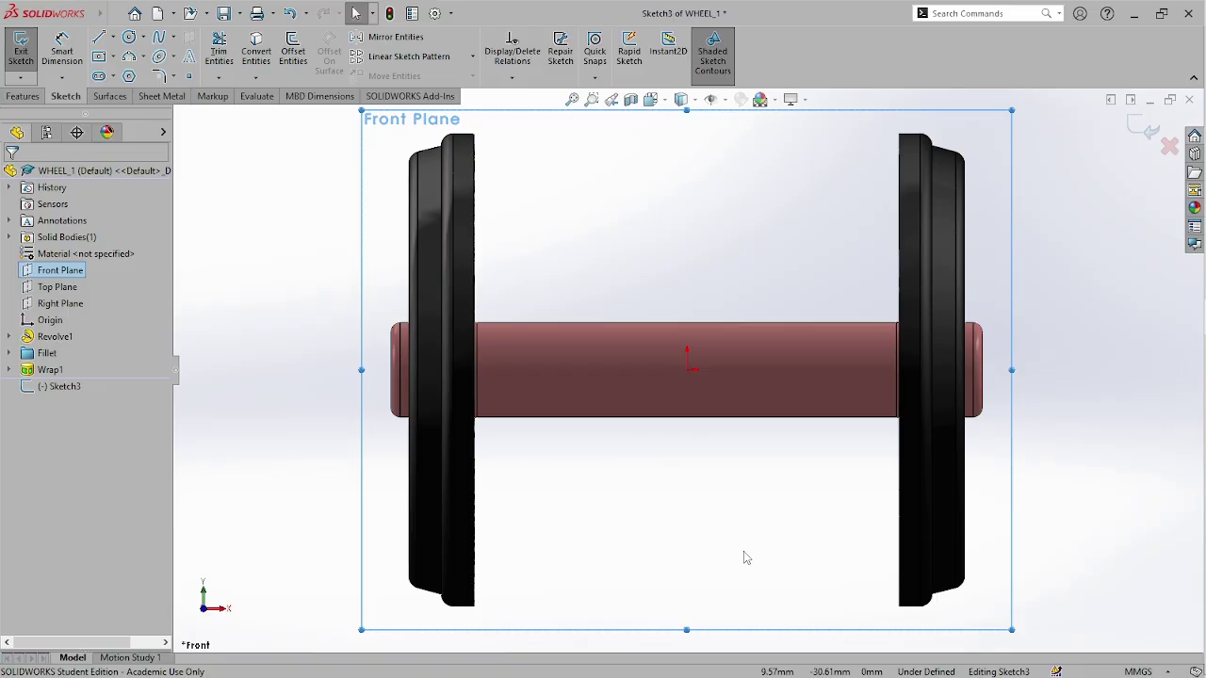
pyautogui.click(98, 38)
pyautogui.scroll(3, 905, 629)
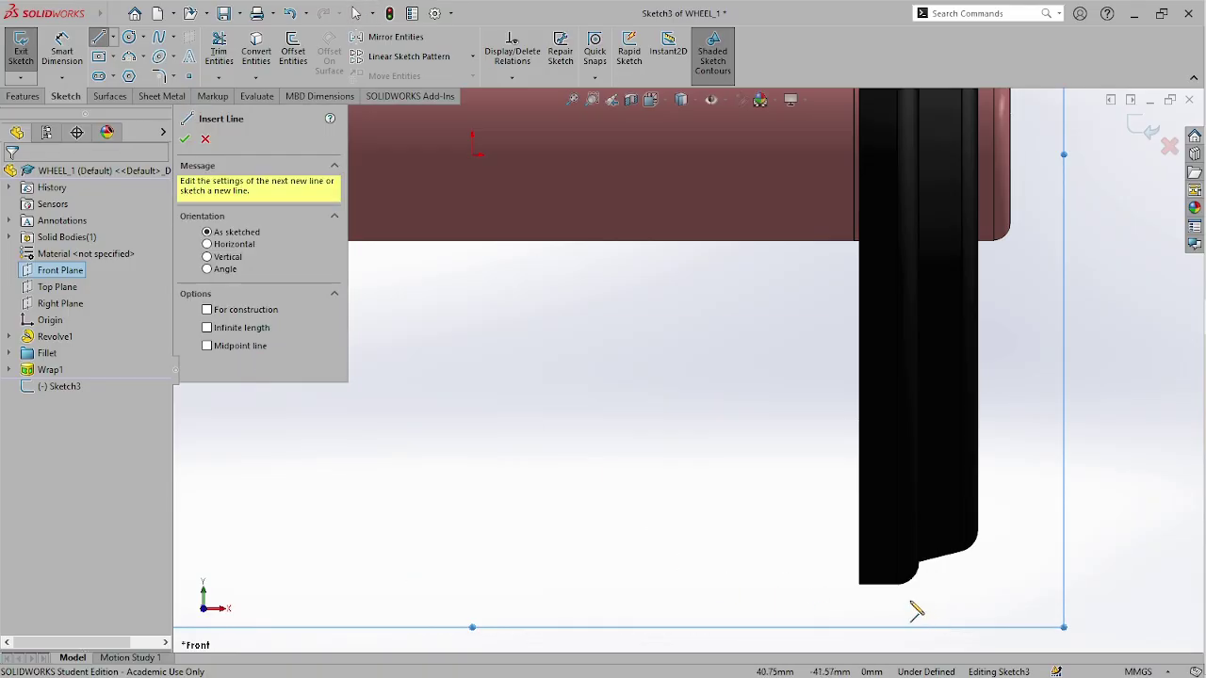
pyautogui.scroll(-3, 848, 566)
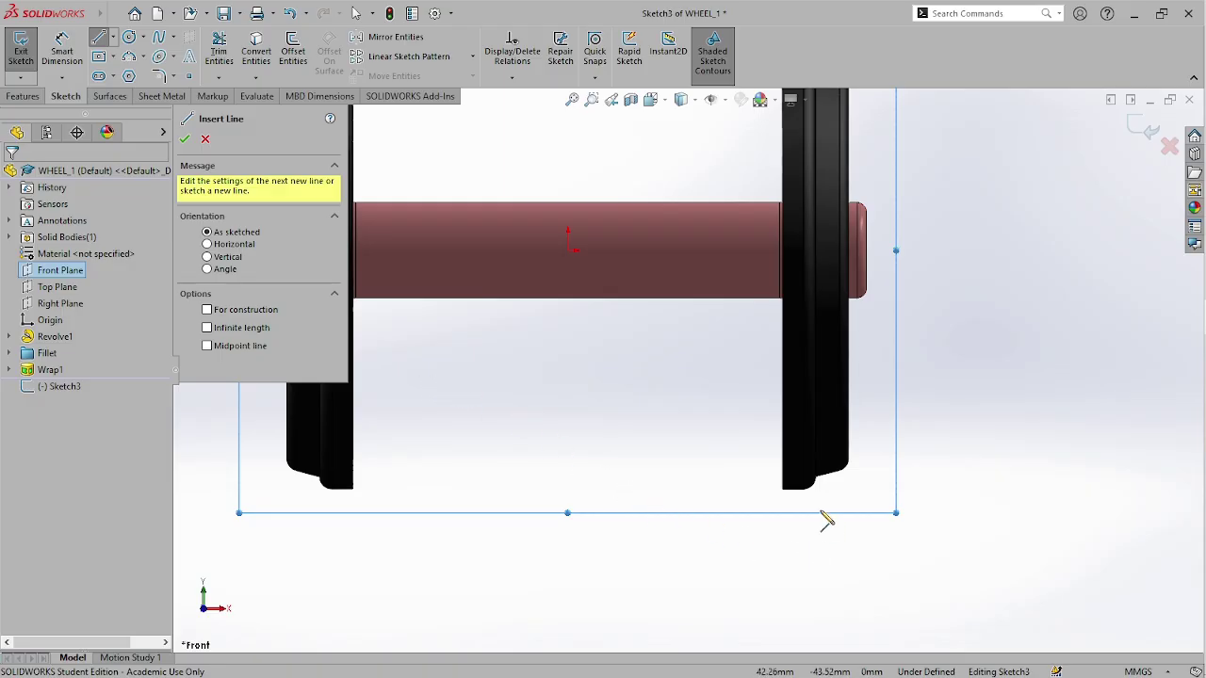
pyautogui.scroll(-2, 819, 509)
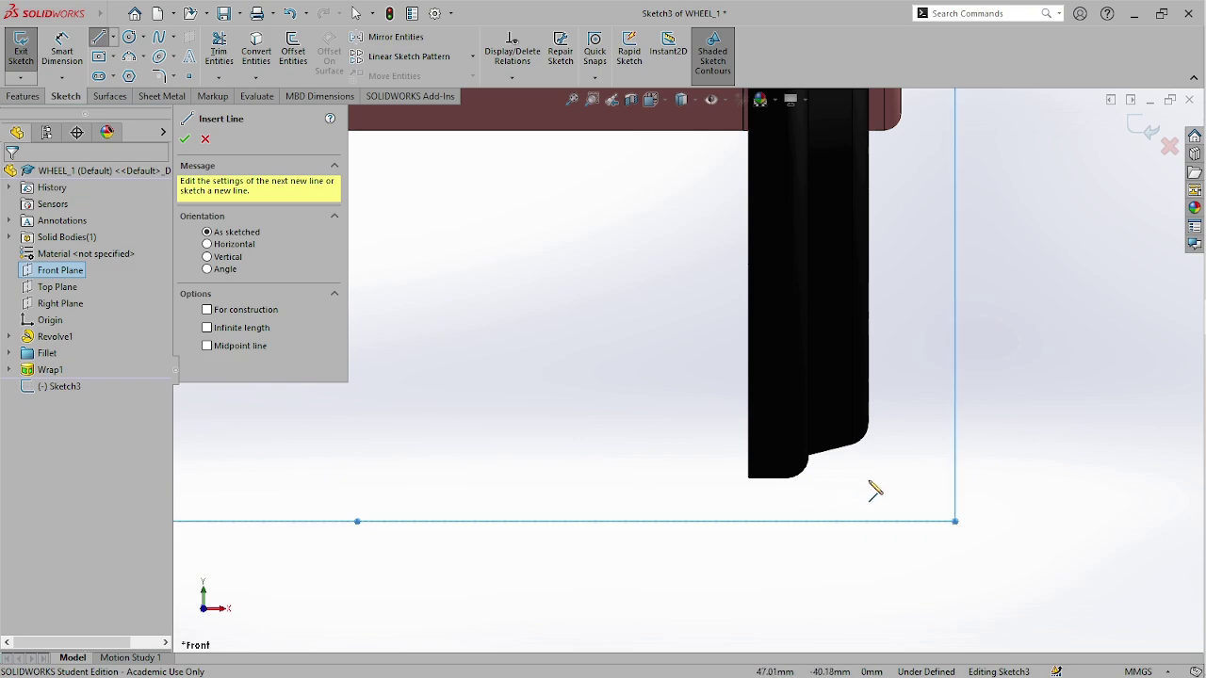
pyautogui.click(790, 480)
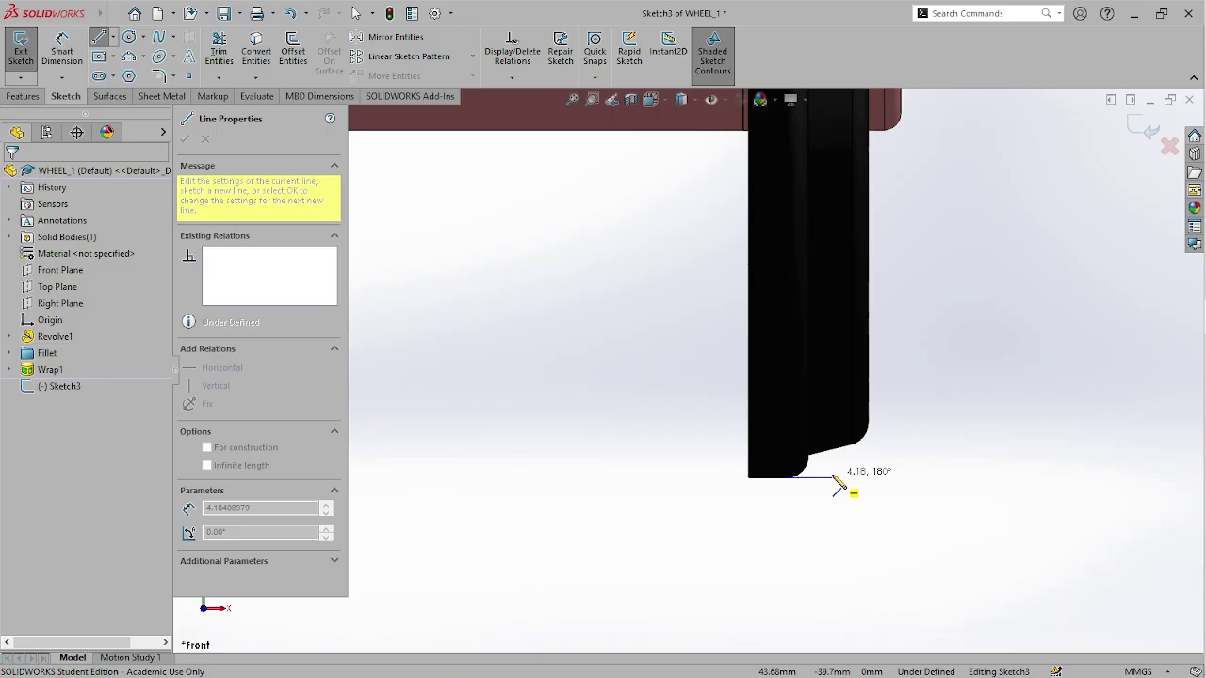
pyautogui.click(858, 478)
pyautogui.press('Escape')
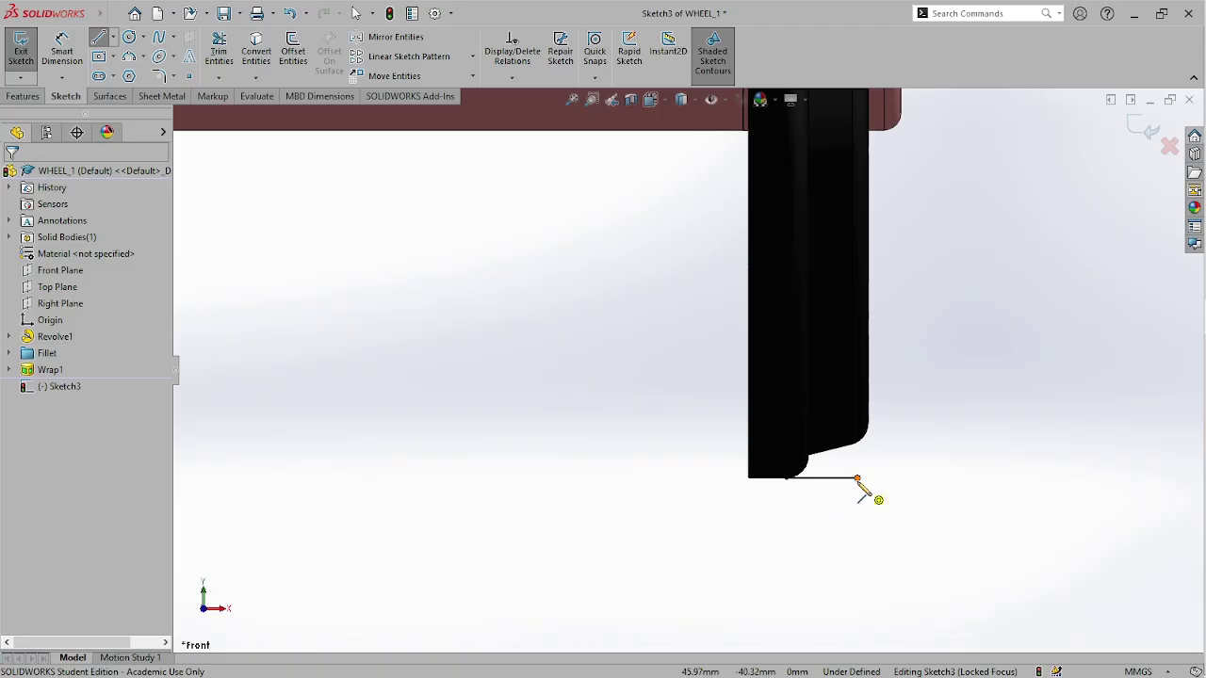
# - Undo that line and redraw it from the wheel's lower edge, about 10.91 long
pyautogui.hotkey('ctrl', 'z')
pyautogui.hotkey('ctrl', 'z')
pyautogui.click(99, 37)
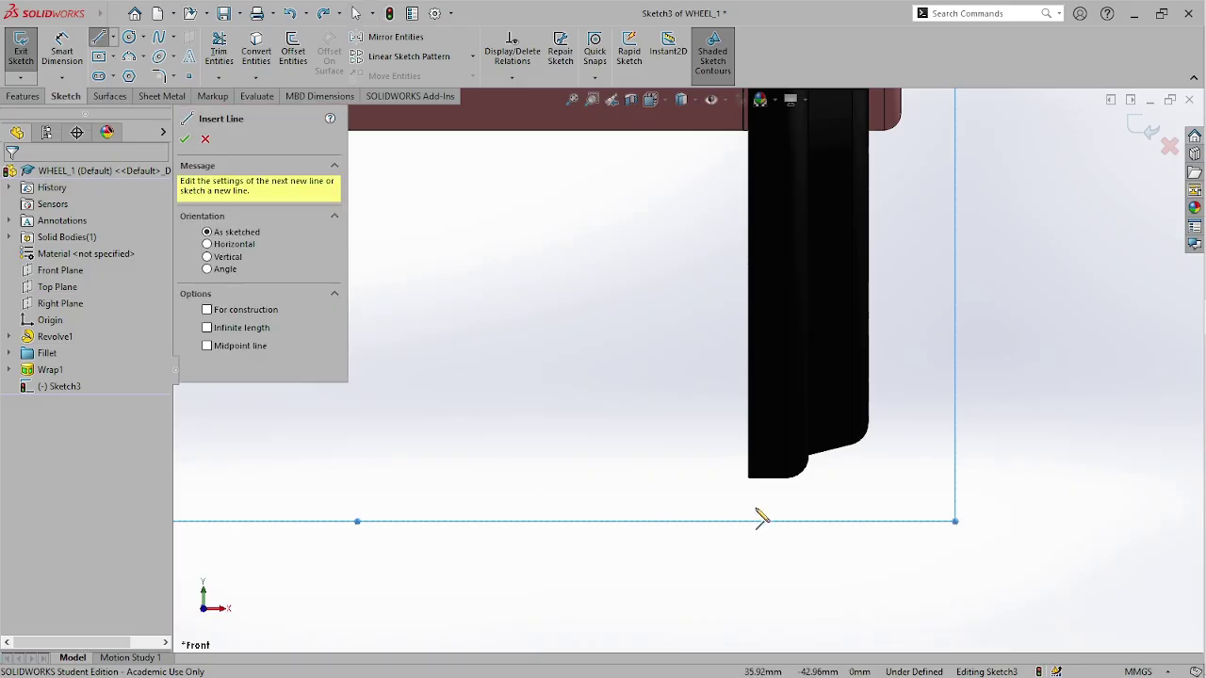
pyautogui.hotkey('ctrl', 'z')
pyautogui.click(787, 478)
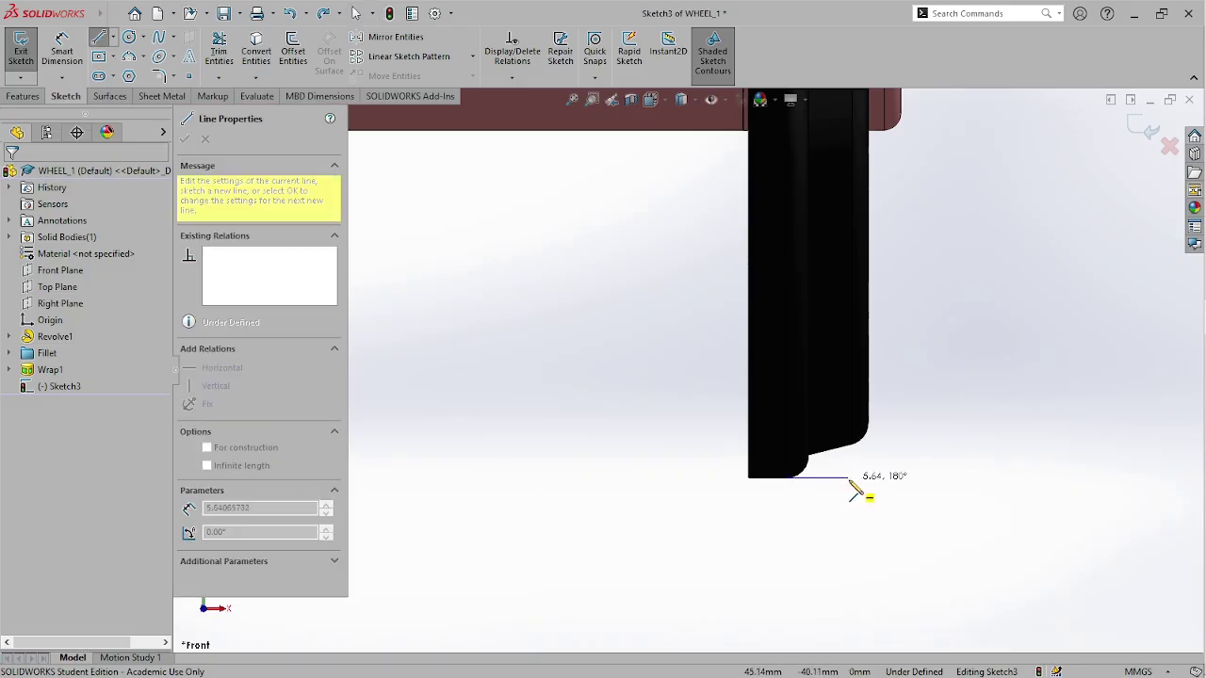
pyautogui.click(905, 477)
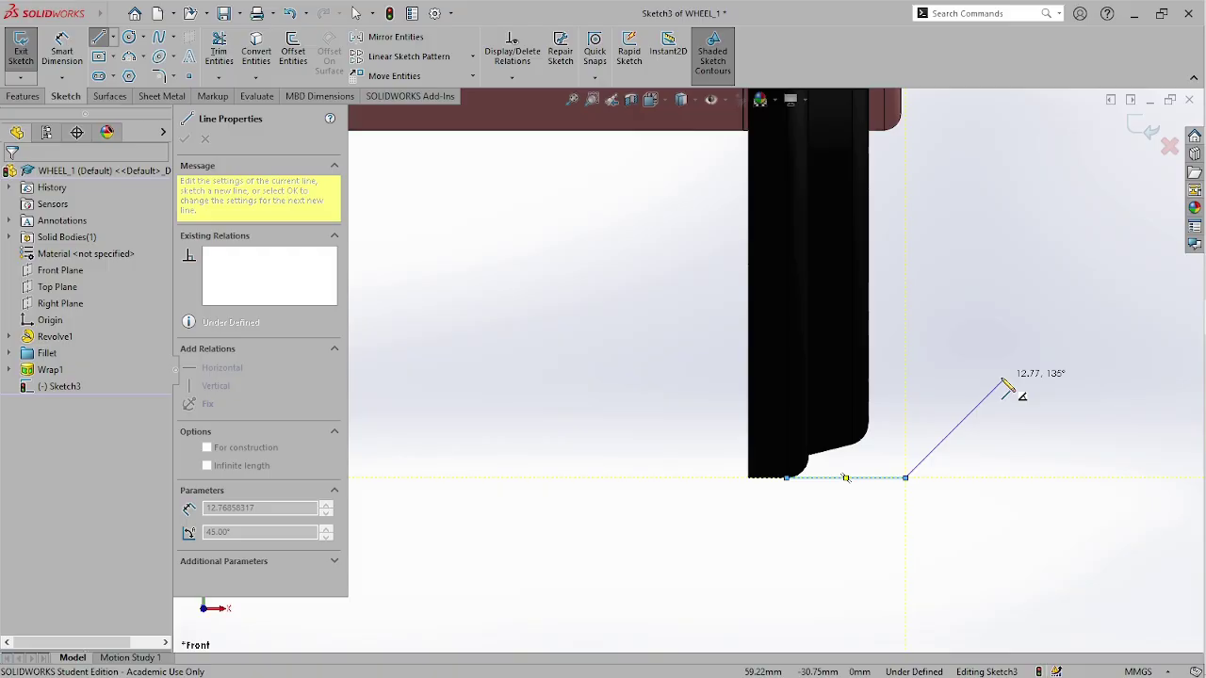
pyautogui.press('Escape')
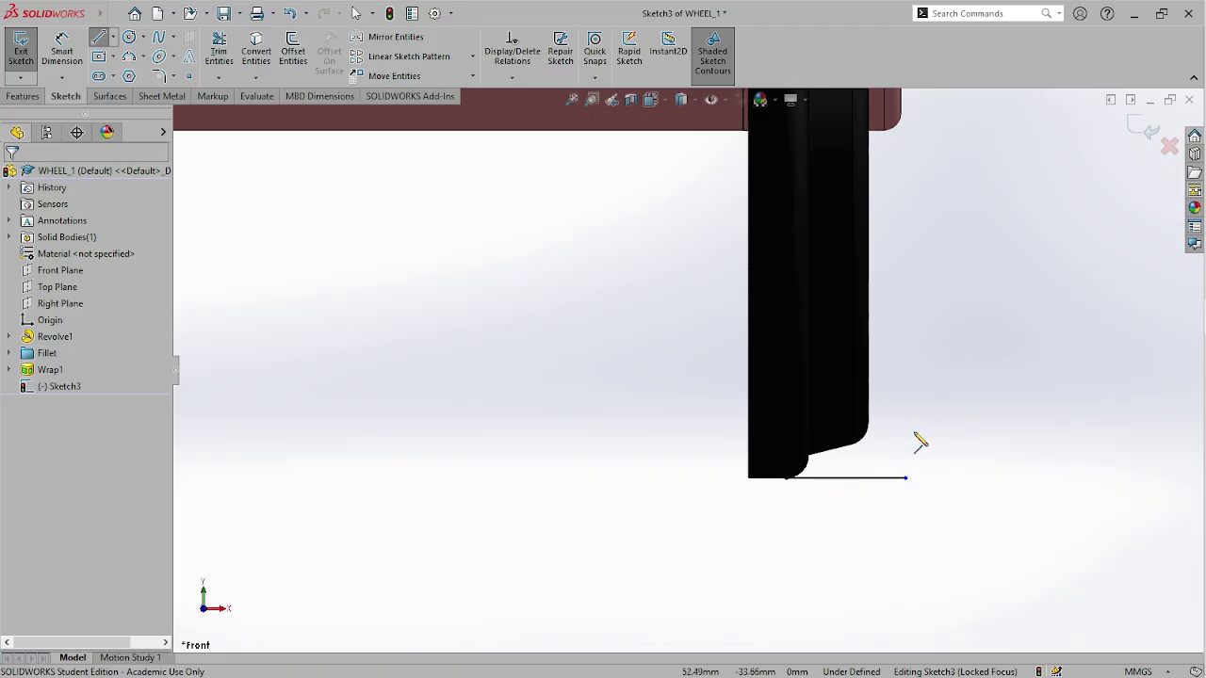
# - Draw a connected chain below the wheel: short step, vertical drop, diagonal, short drop and bottom horizontal
pyautogui.click(787, 478)
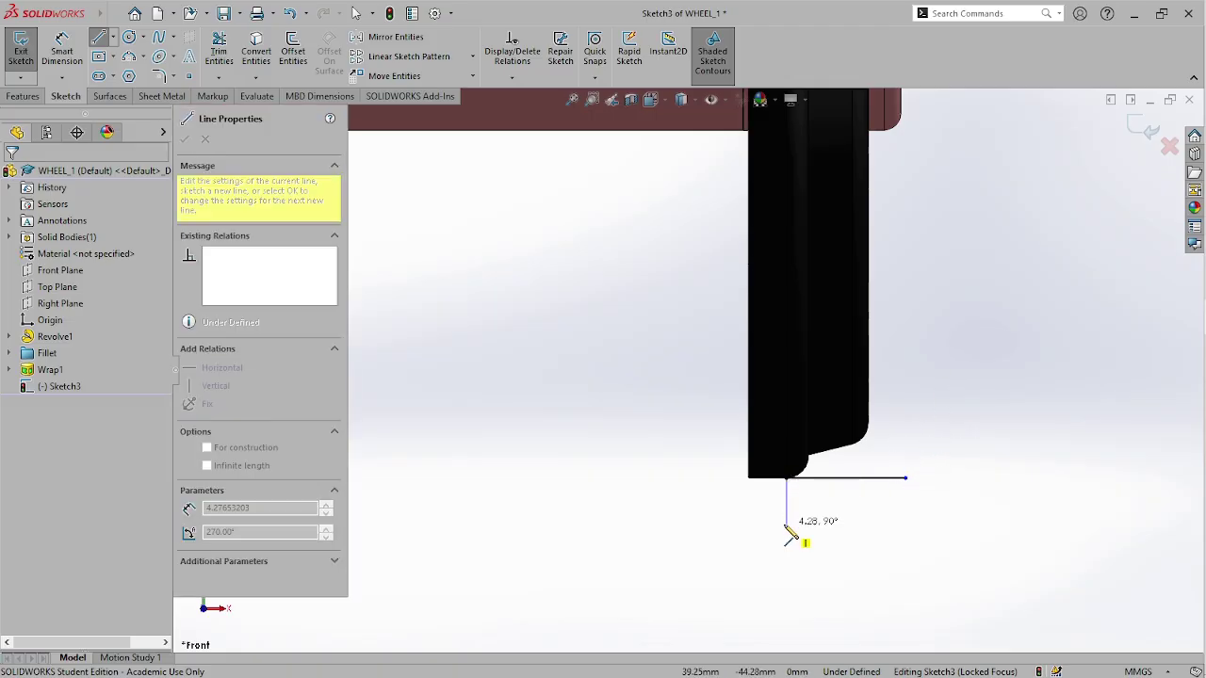
pyautogui.scroll(3, 800, 543)
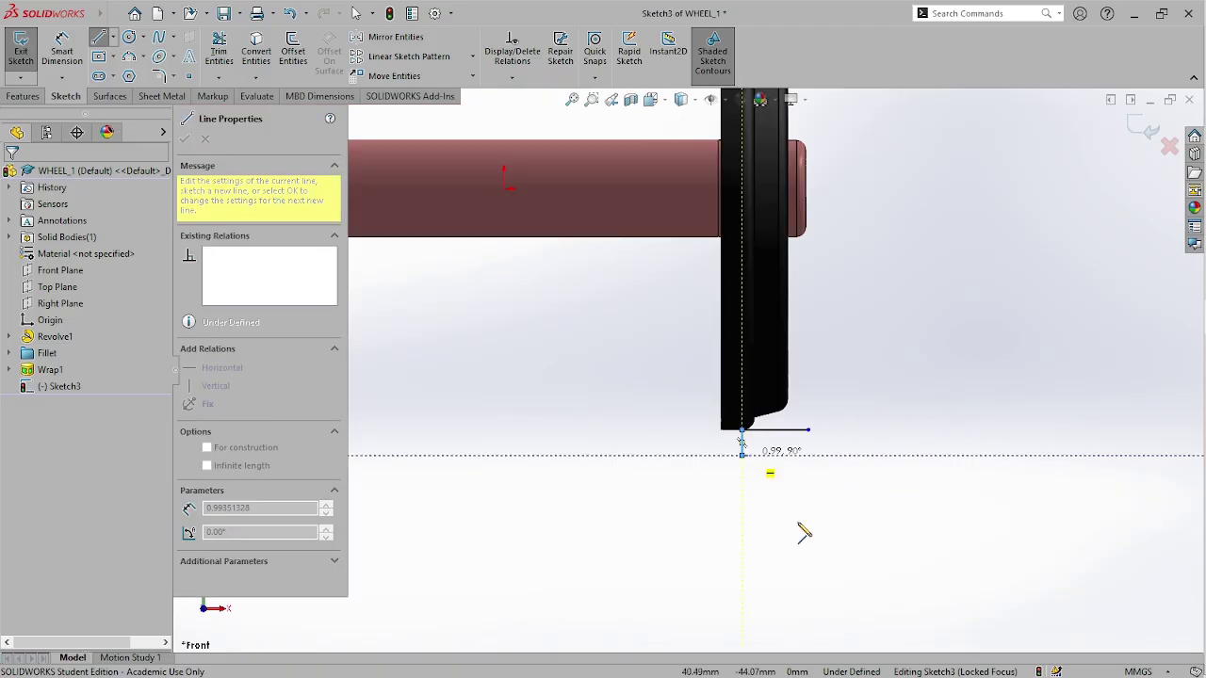
pyautogui.click(767, 455)
pyautogui.click(767, 521)
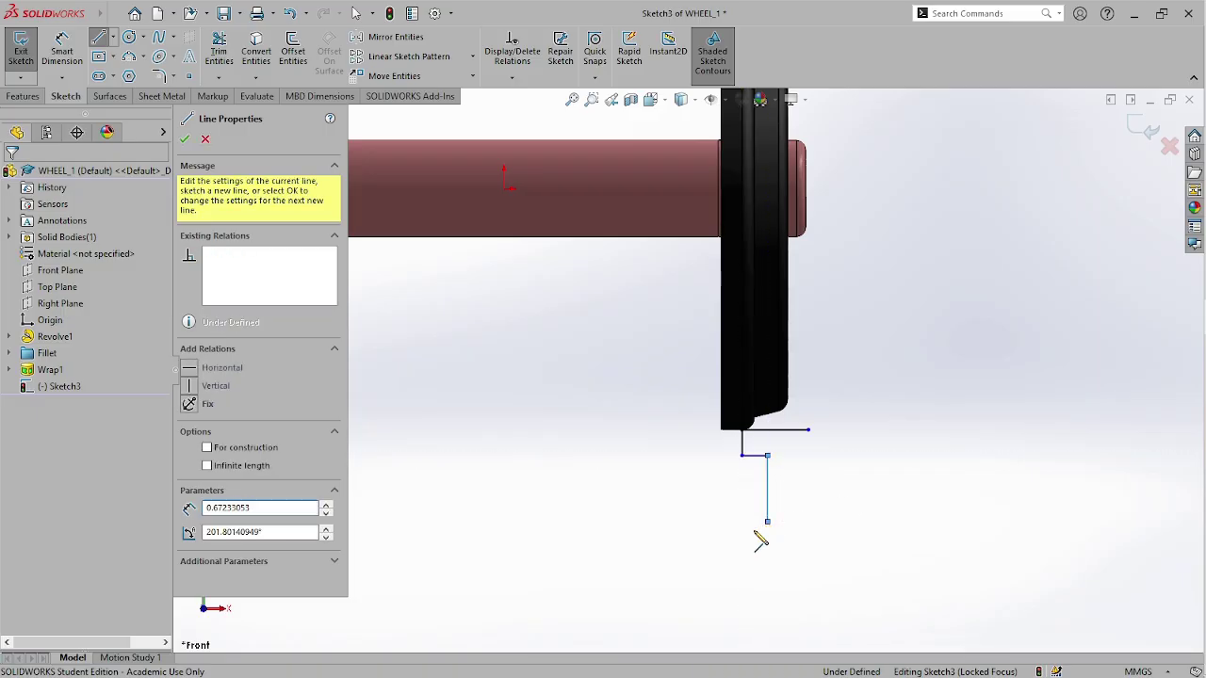
pyautogui.click(692, 557)
pyautogui.click(691, 587)
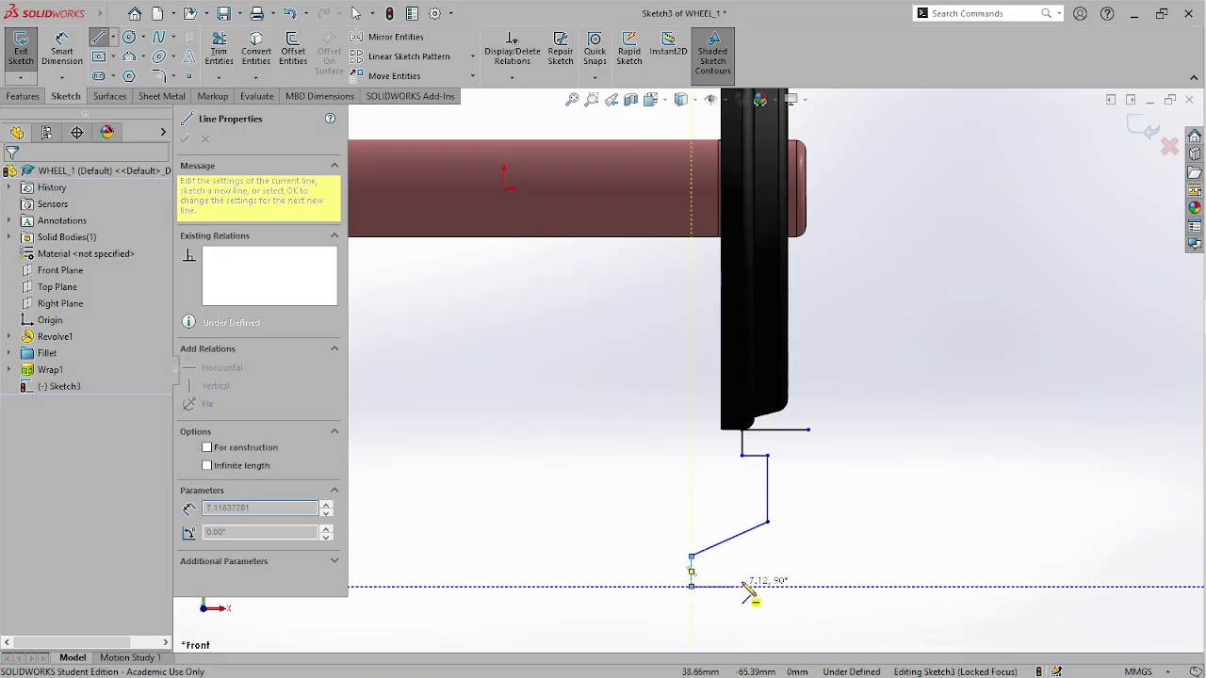
pyautogui.click(808, 586)
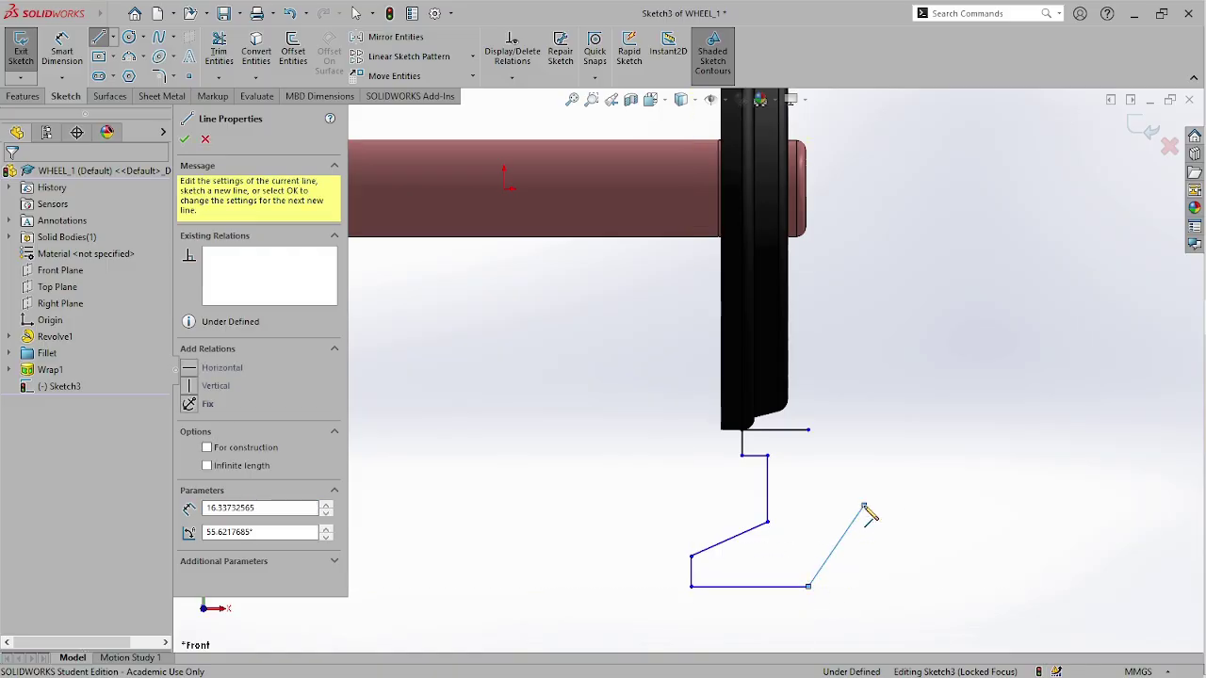
pyautogui.press('Escape')
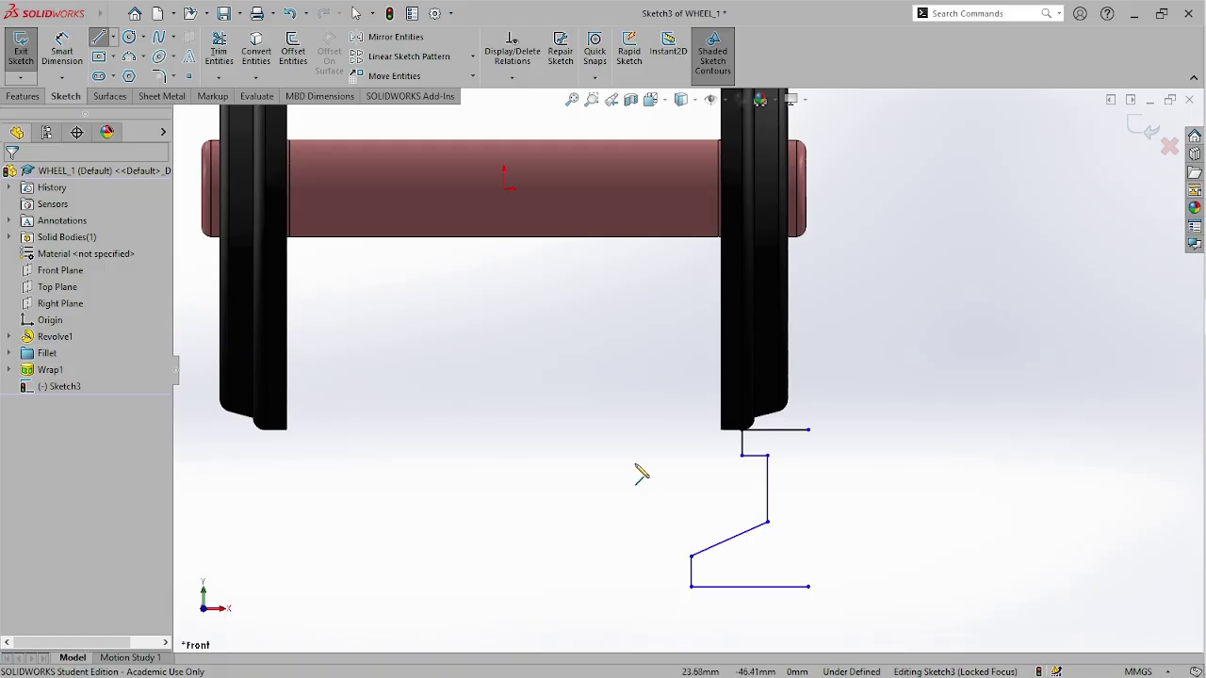
# - Dimension the top line at 5 and the short vertical line at 1.5
pyautogui.click(61, 52)
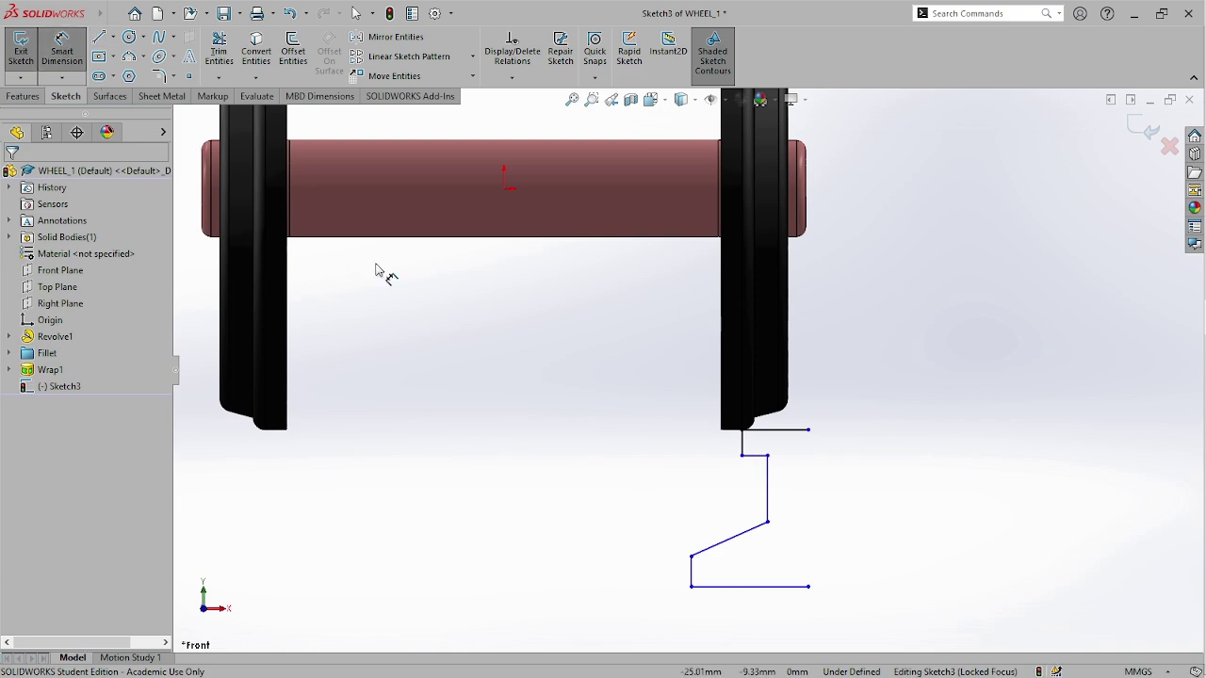
pyautogui.click(778, 438)
pyautogui.click(800, 351)
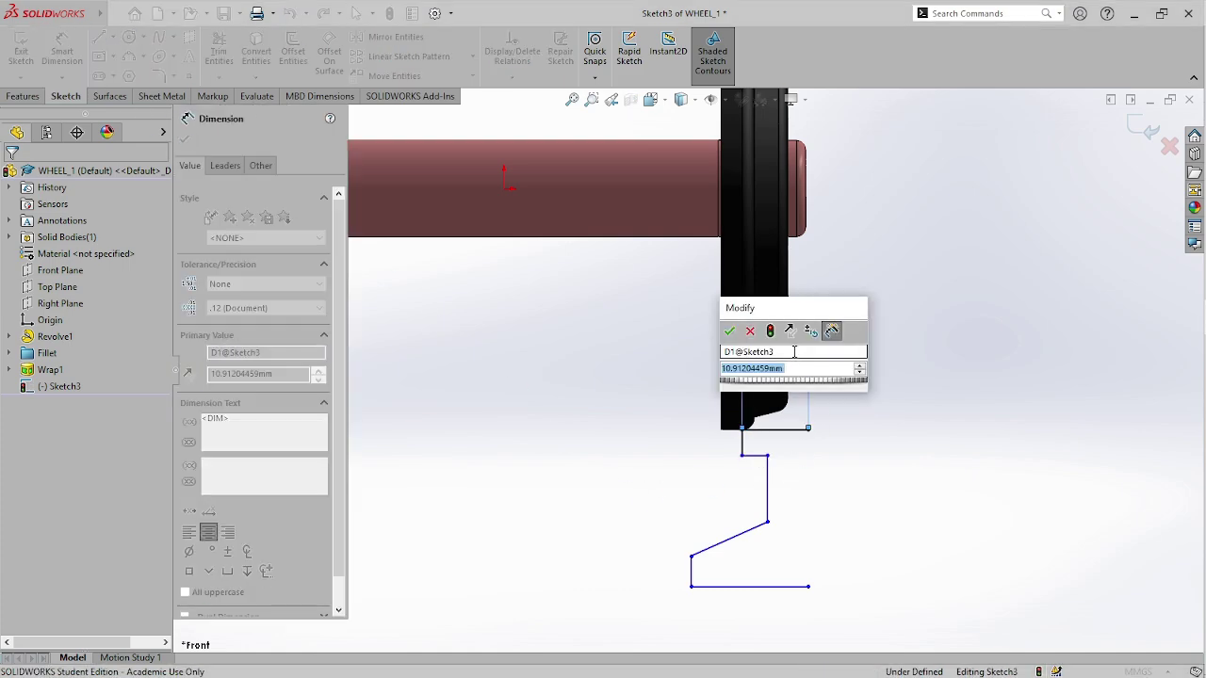
pyautogui.write('5')
pyautogui.press('Return')
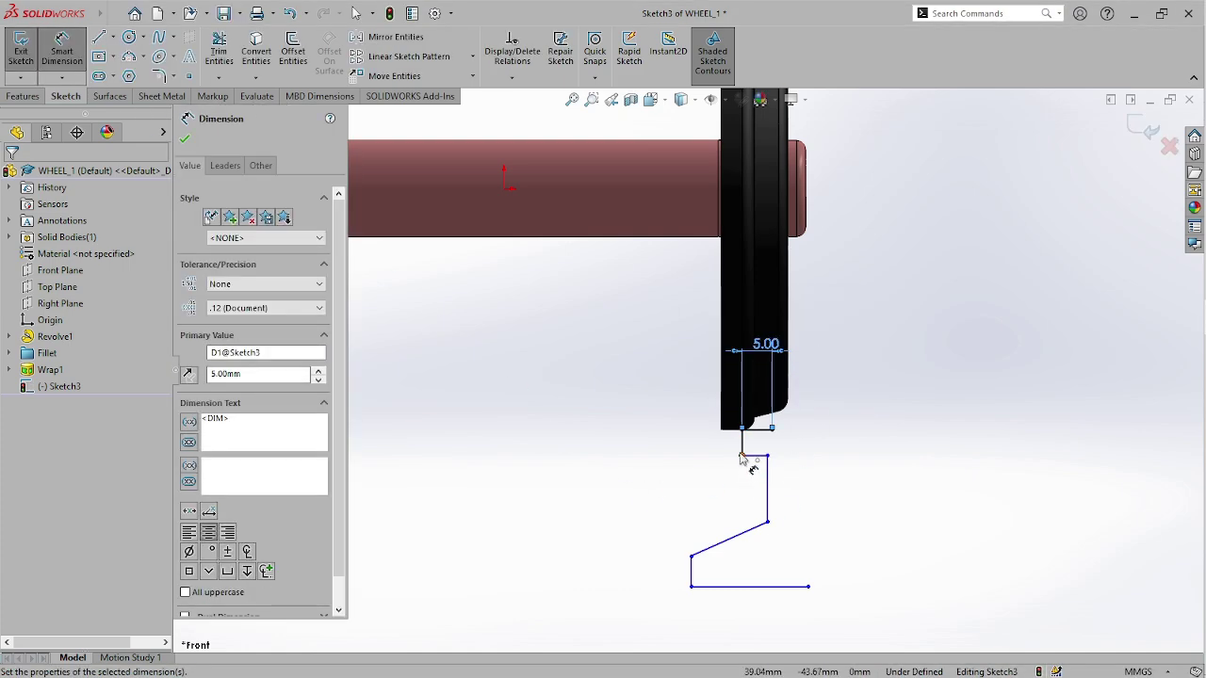
pyautogui.click(742, 444)
pyautogui.click(714, 459)
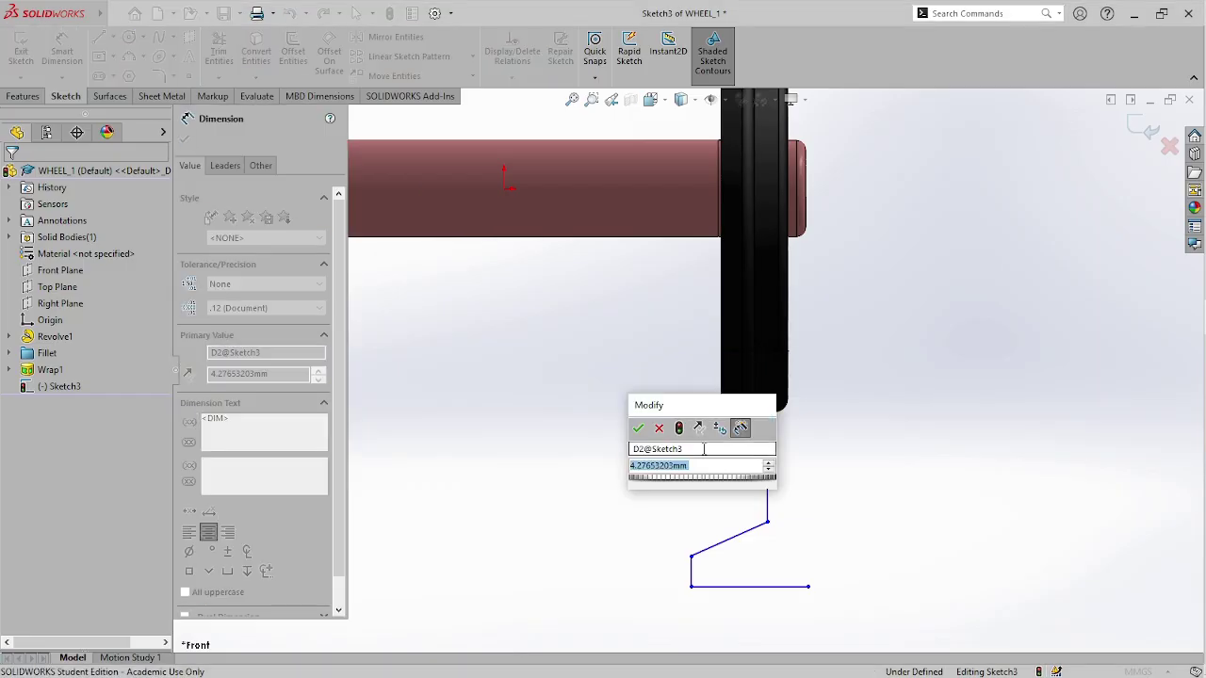
pyautogui.write('1.5')
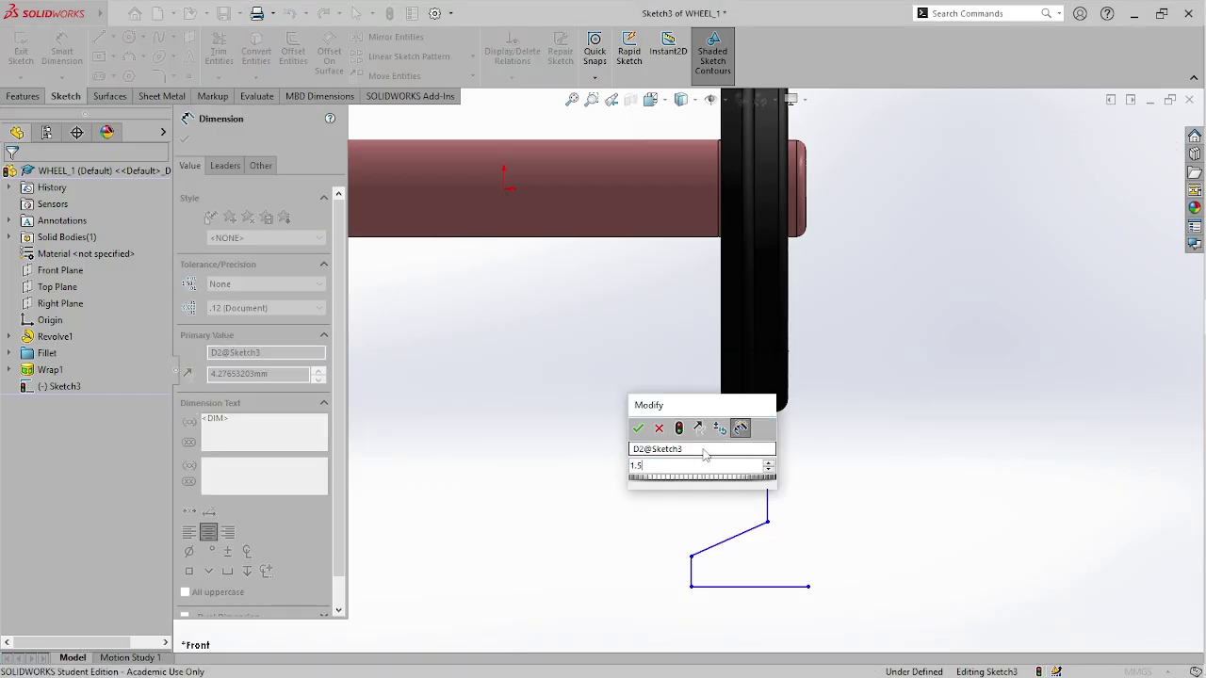
pyautogui.press('Return')
# - Dimension the long vertical line at 1.8 and the bottom-line vertical distance at 8.5
pyautogui.scroll(-2, 708, 456)
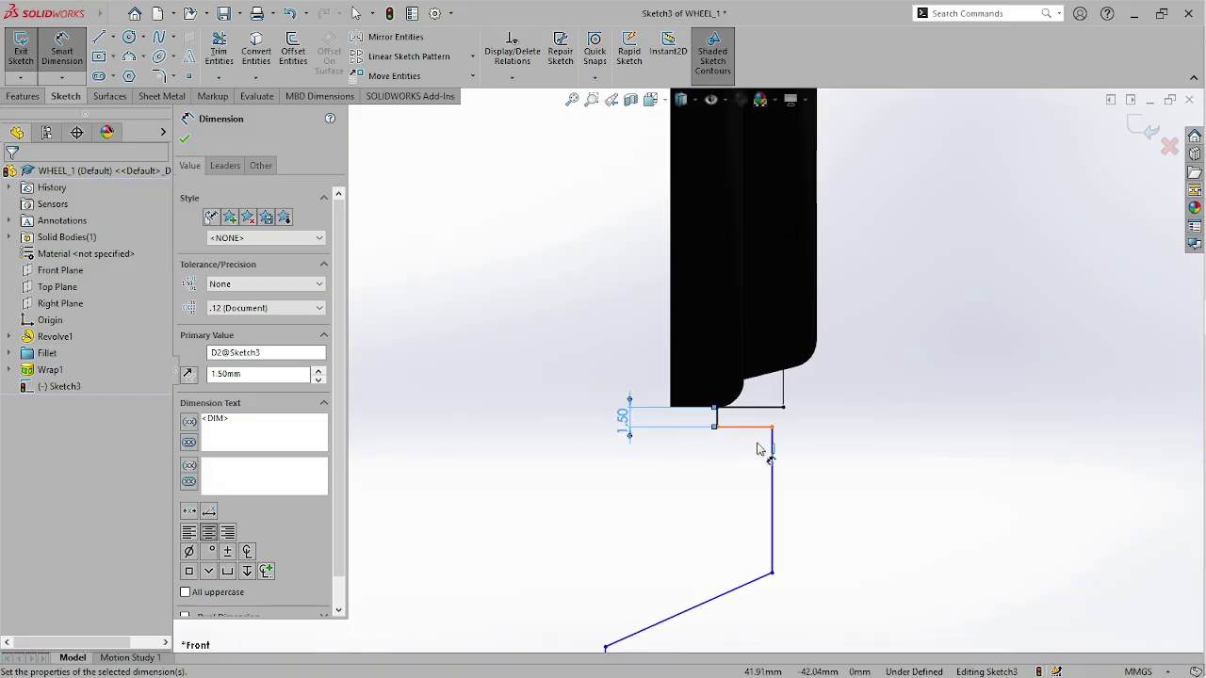
pyautogui.click(775, 455)
pyautogui.click(774, 464)
pyautogui.click(747, 476)
pyautogui.write('1.8')
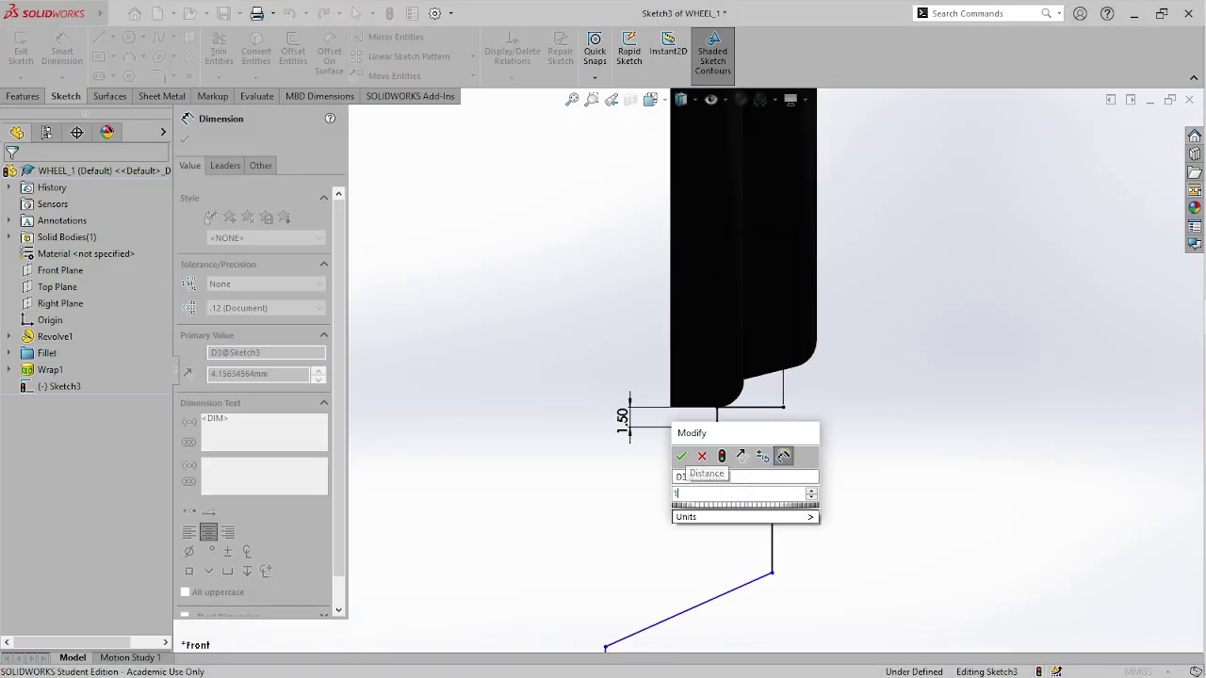
pyautogui.press('Return')
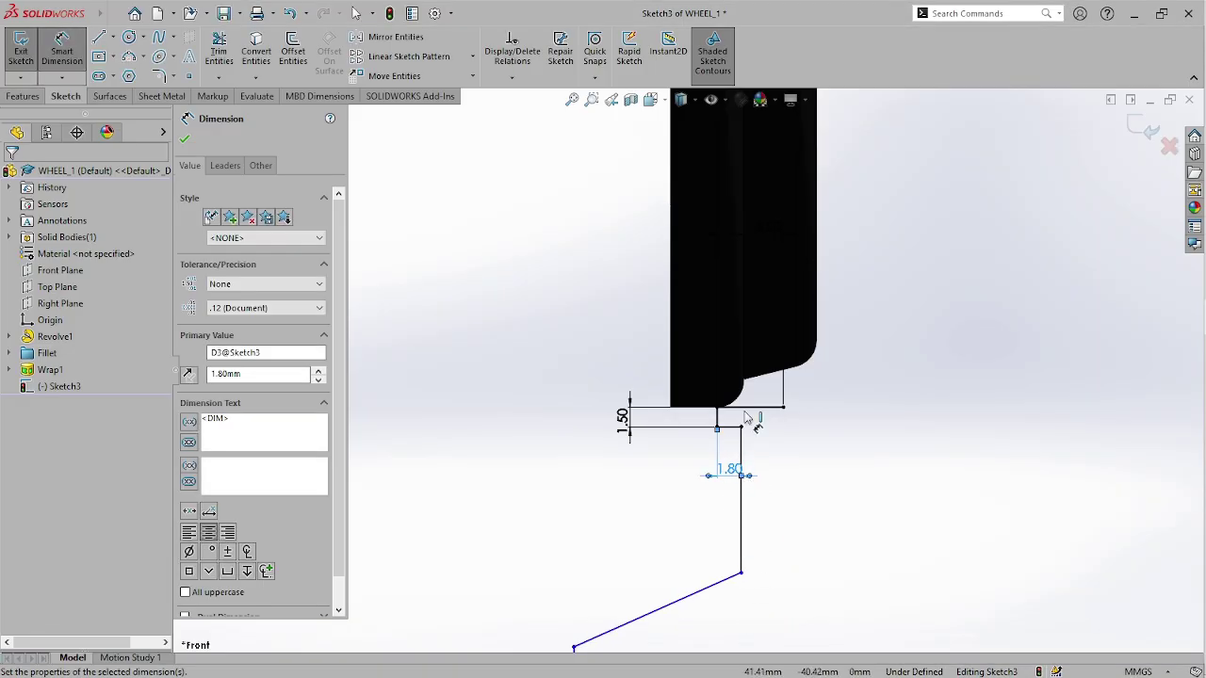
pyautogui.scroll(5, 687, 370)
pyautogui.click(702, 475)
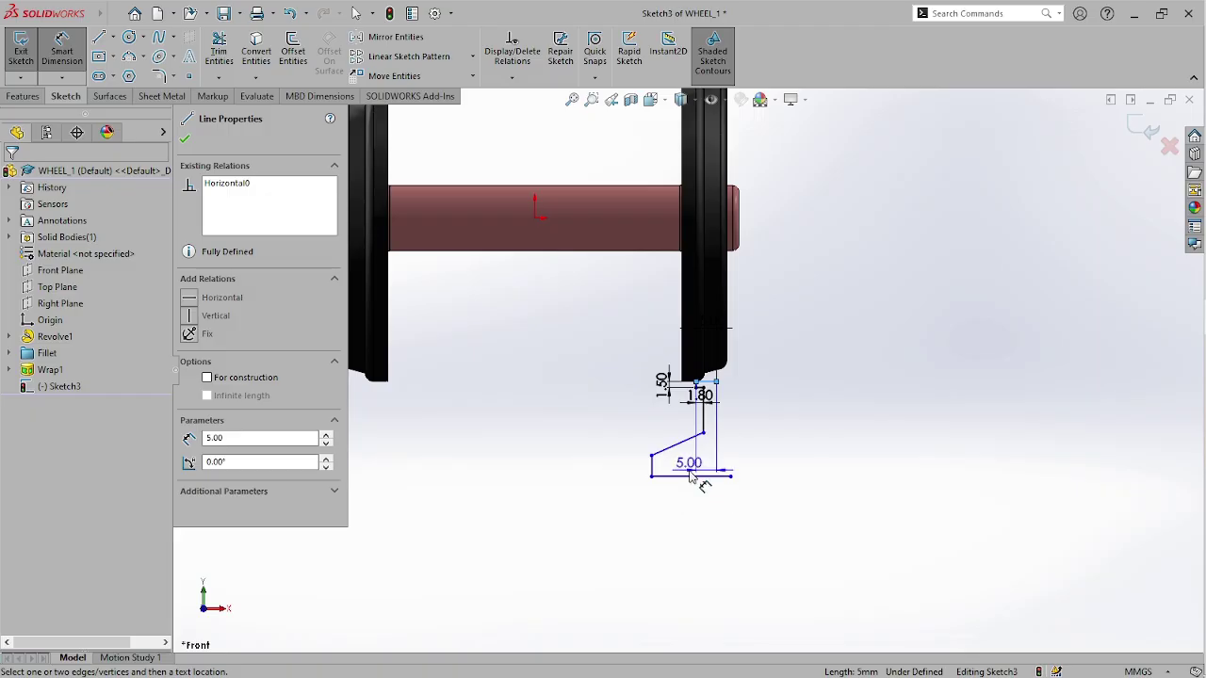
pyautogui.click(693, 381)
pyautogui.click(594, 441)
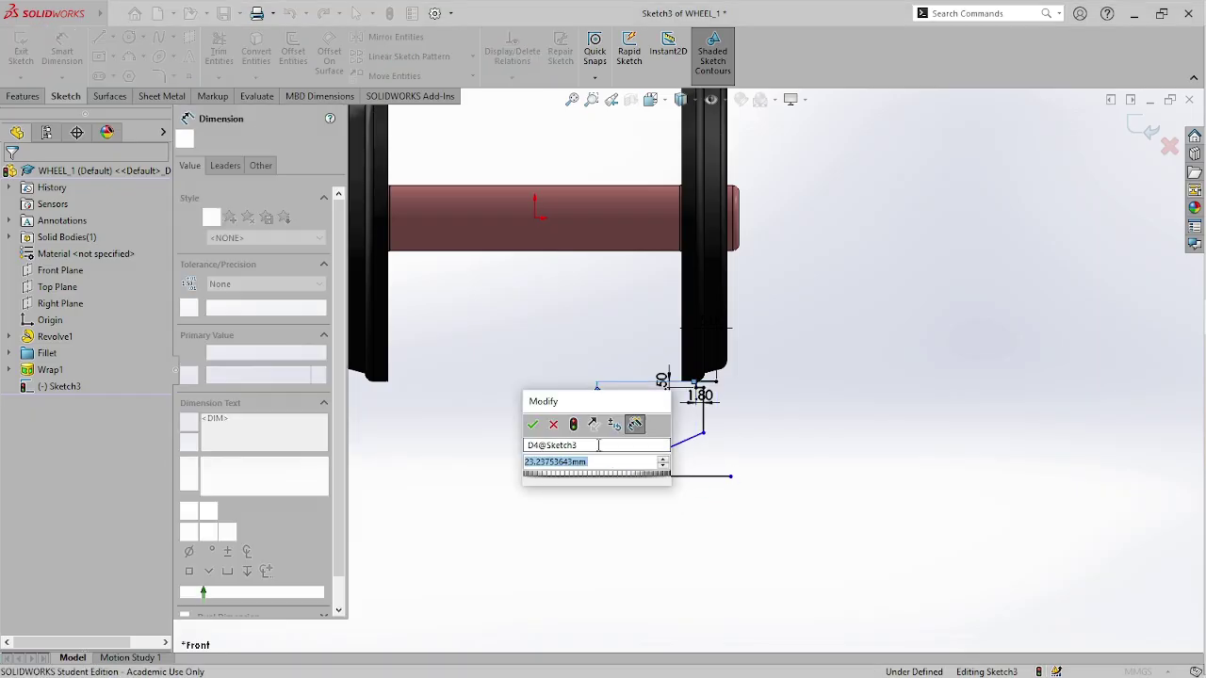
pyautogui.write('8.5')
pyautogui.press('Return')
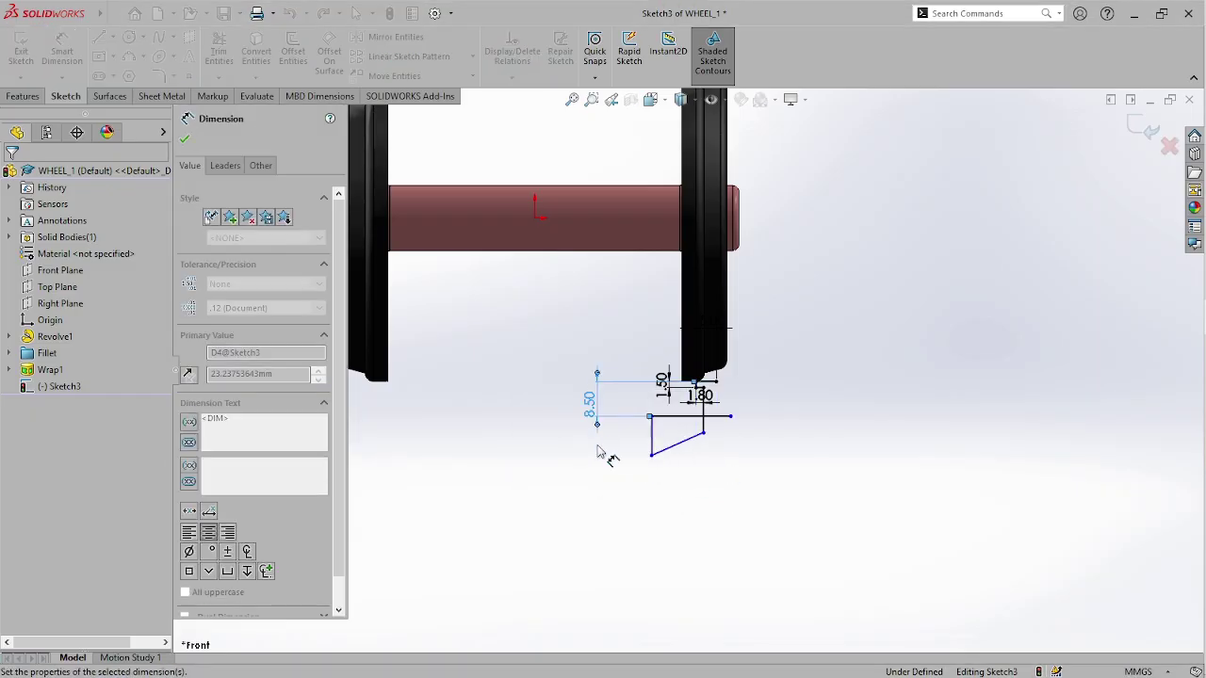
pyautogui.press('Escape')
# - Drag the sloped line's endpoints to reposition it against the vertical line
pyautogui.scroll(-3, 660, 452)
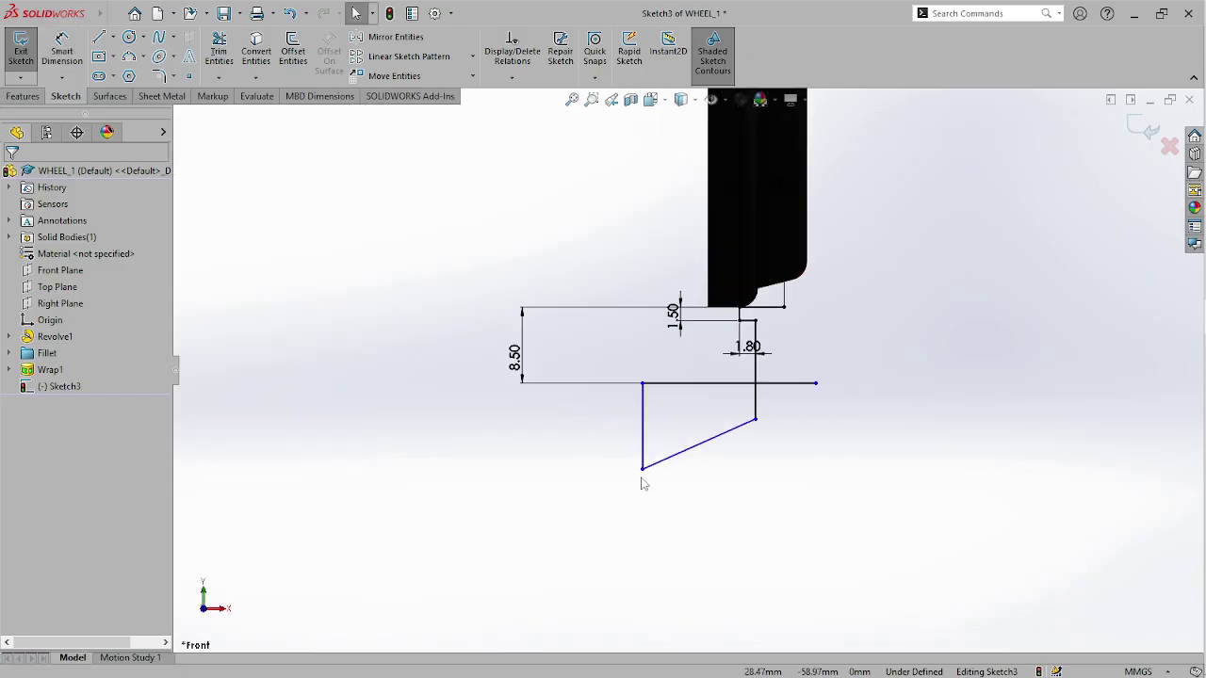
pyautogui.moveTo(643, 469)
pyautogui.mouseDown()
pyautogui.moveTo(675, 362)
pyautogui.moveTo(662, 356)
pyautogui.mouseUp()
pyautogui.moveTo(755, 423); pyautogui.dragTo(755, 342)
pyautogui.moveTo(672, 369); pyautogui.dragTo(732, 376)
pyautogui.scroll(-2, 740, 341)
pyautogui.scroll(-3, 740, 341)
pyautogui.scroll(3, 762, 385)
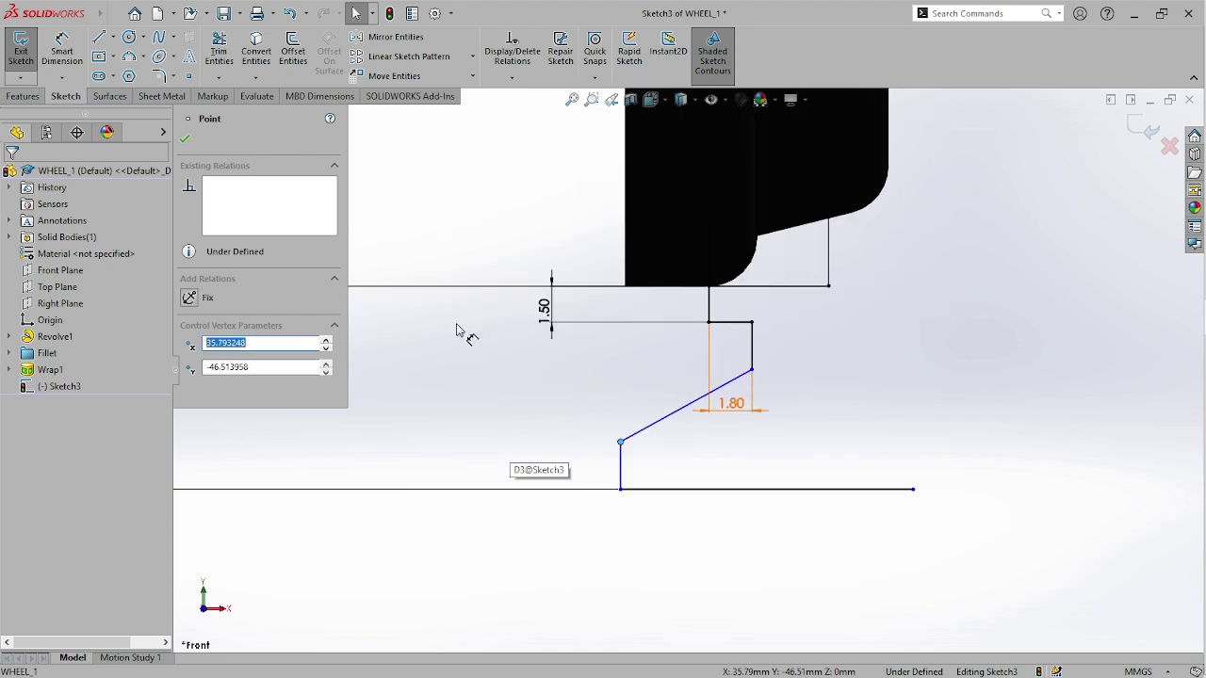
# - Skip the redundant 1.80 spacing and dimension the profile width at 3.80
pyautogui.click(61, 52)
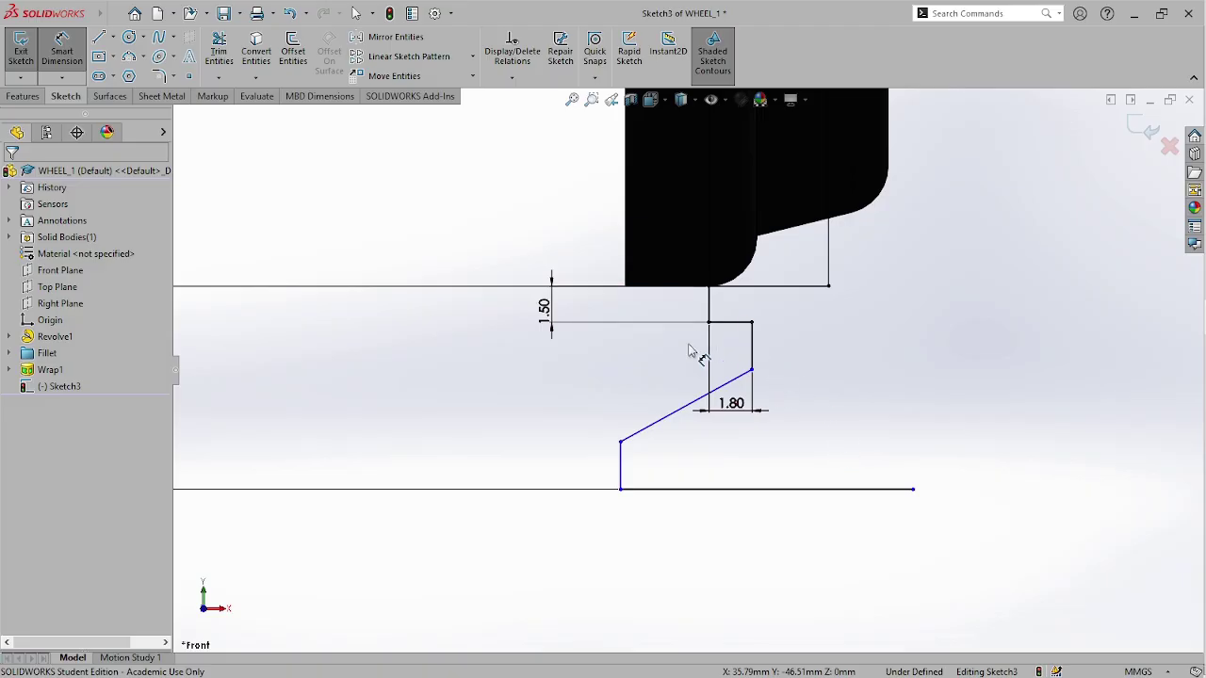
pyautogui.click(710, 306)
pyautogui.click(753, 367)
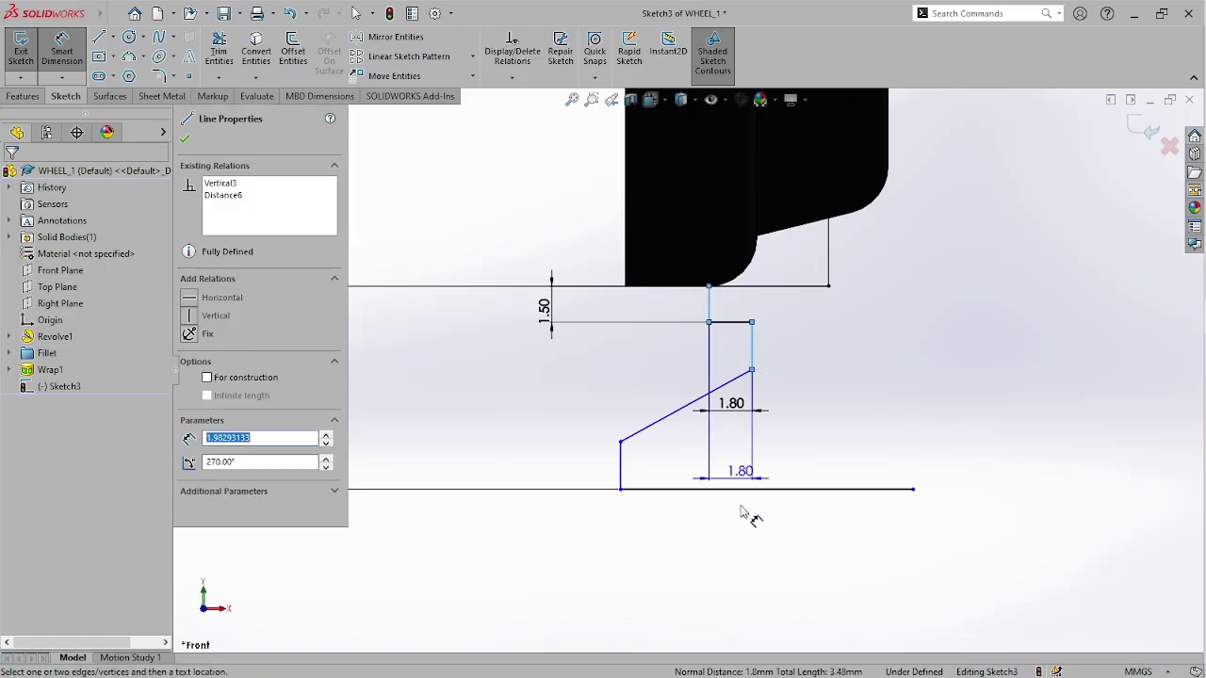
pyautogui.click(741, 542)
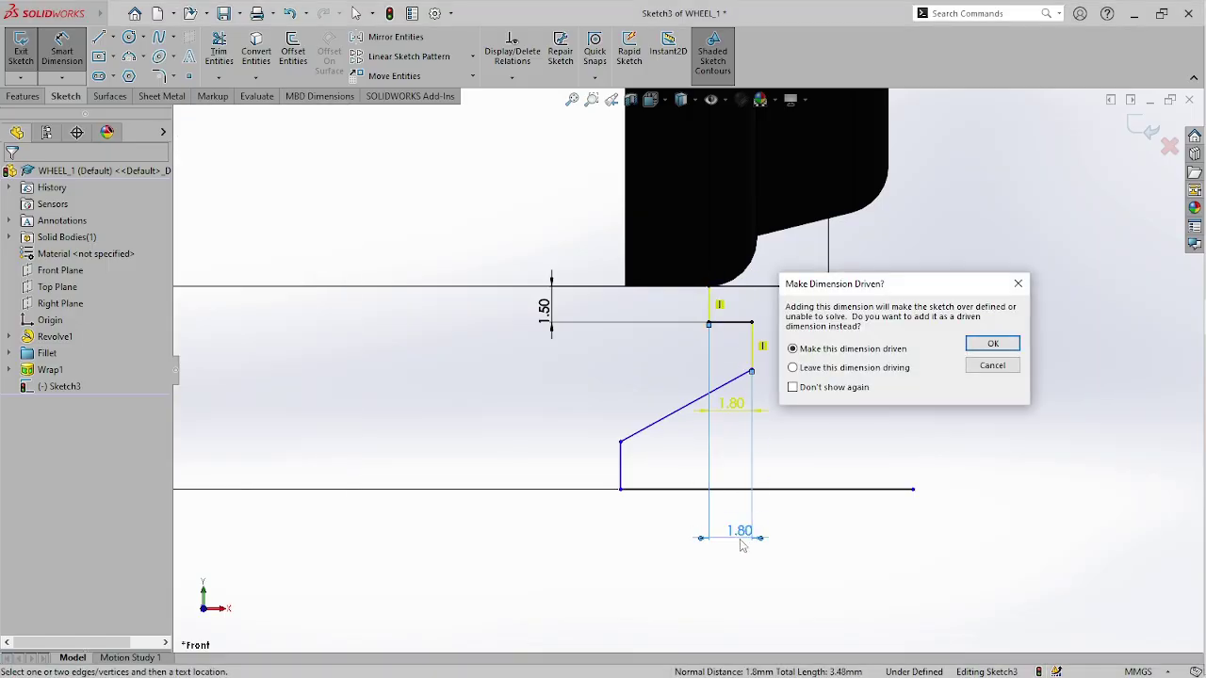
pyautogui.press('Escape')
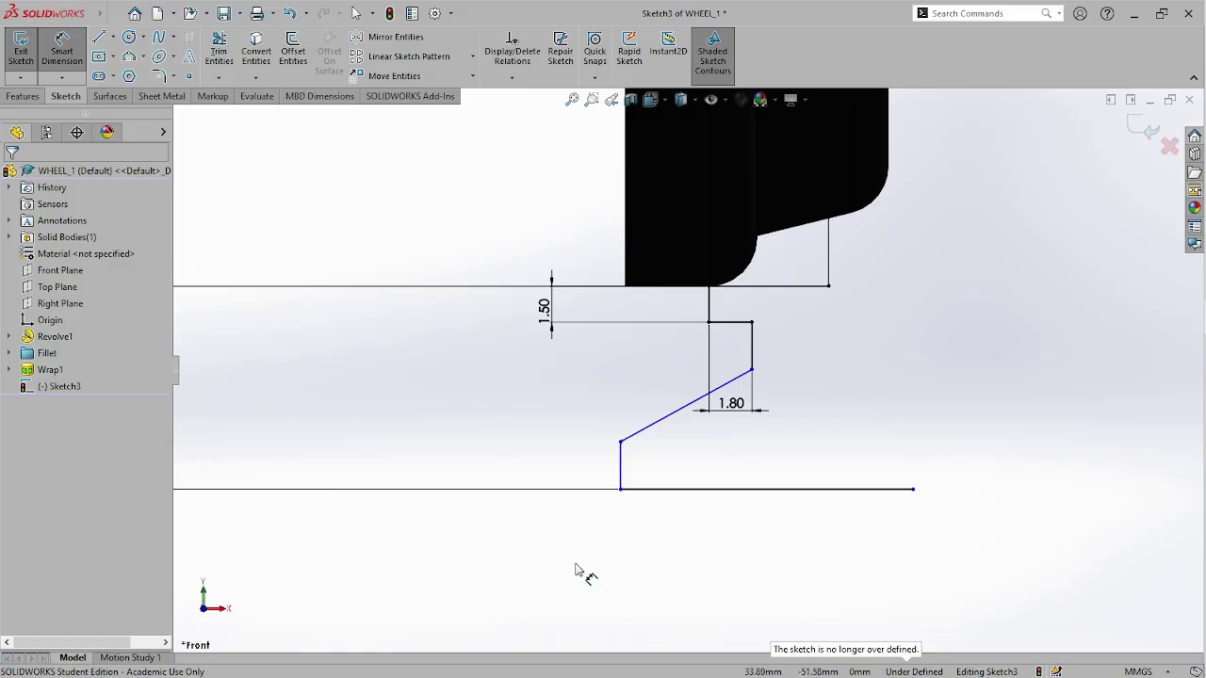
pyautogui.click(622, 469)
pyautogui.click(751, 356)
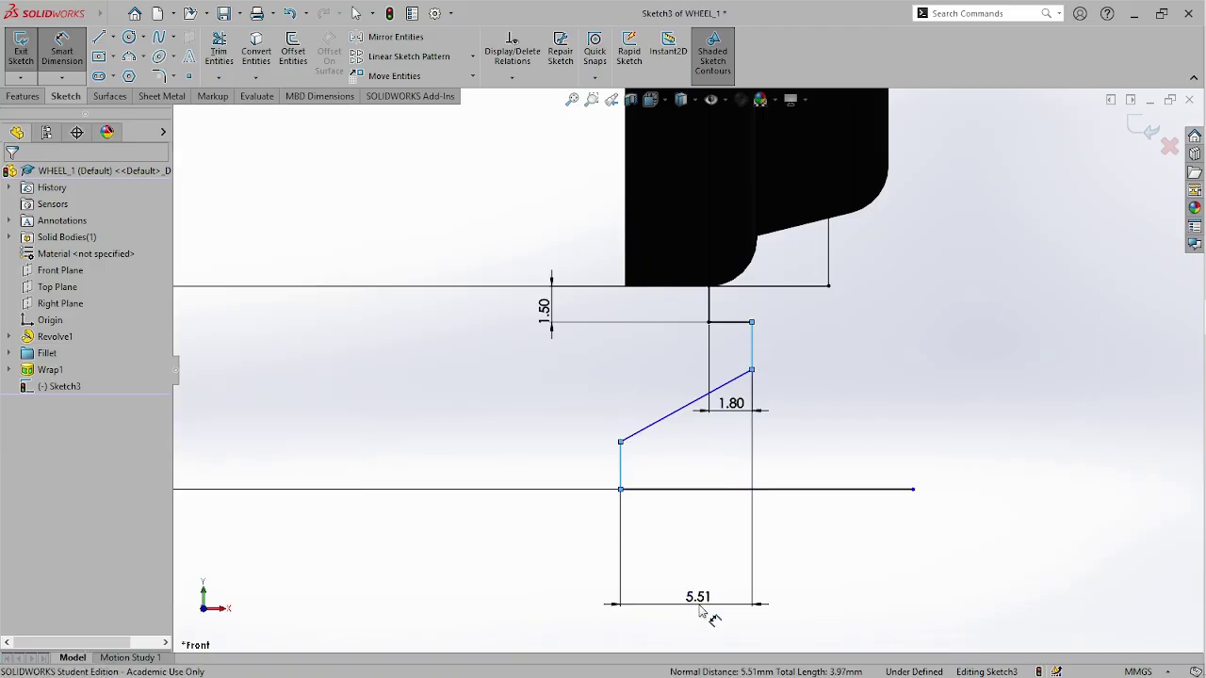
pyautogui.click(702, 612)
pyautogui.write('3.8')
pyautogui.press('Return')
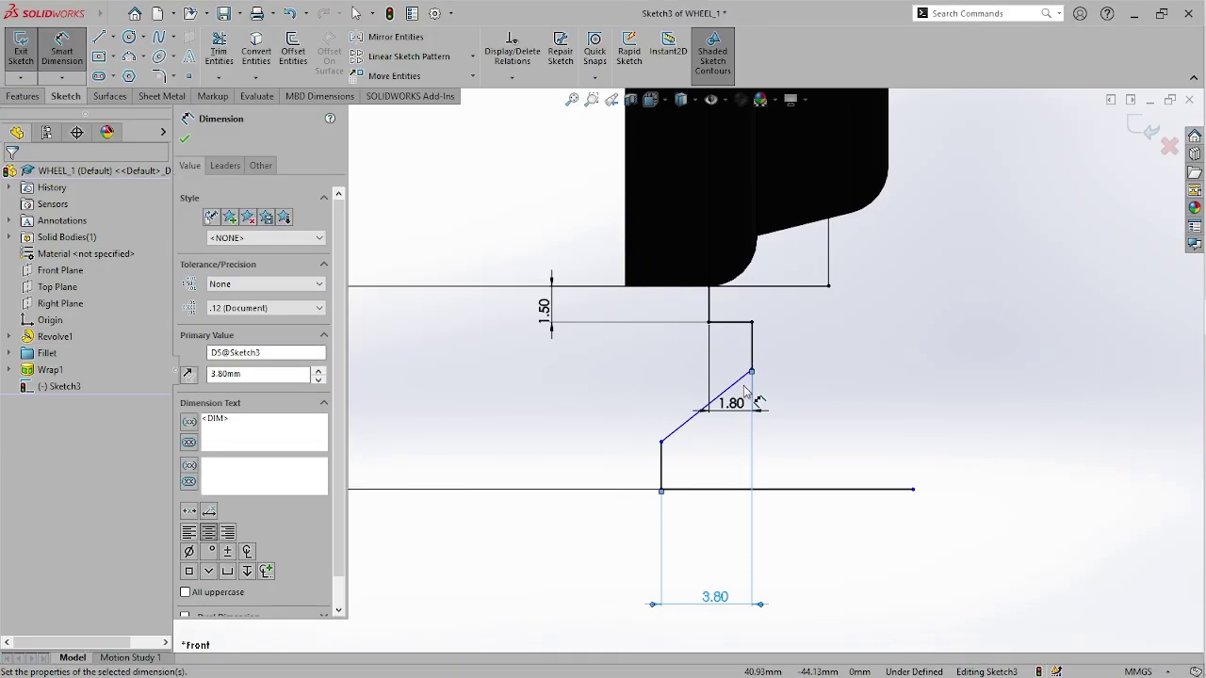
# - Add a 1.99 height on the left vertical line, then delete it
pyautogui.click(662, 466)
pyautogui.click(571, 468)
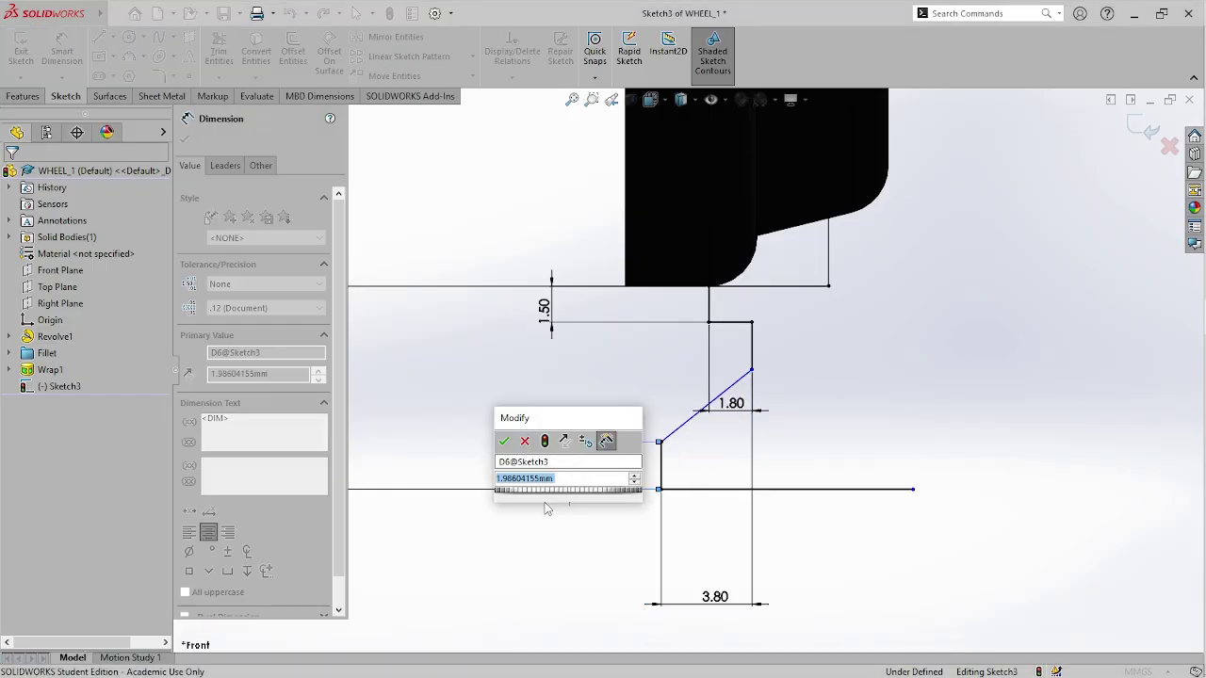
pyautogui.press('Return')
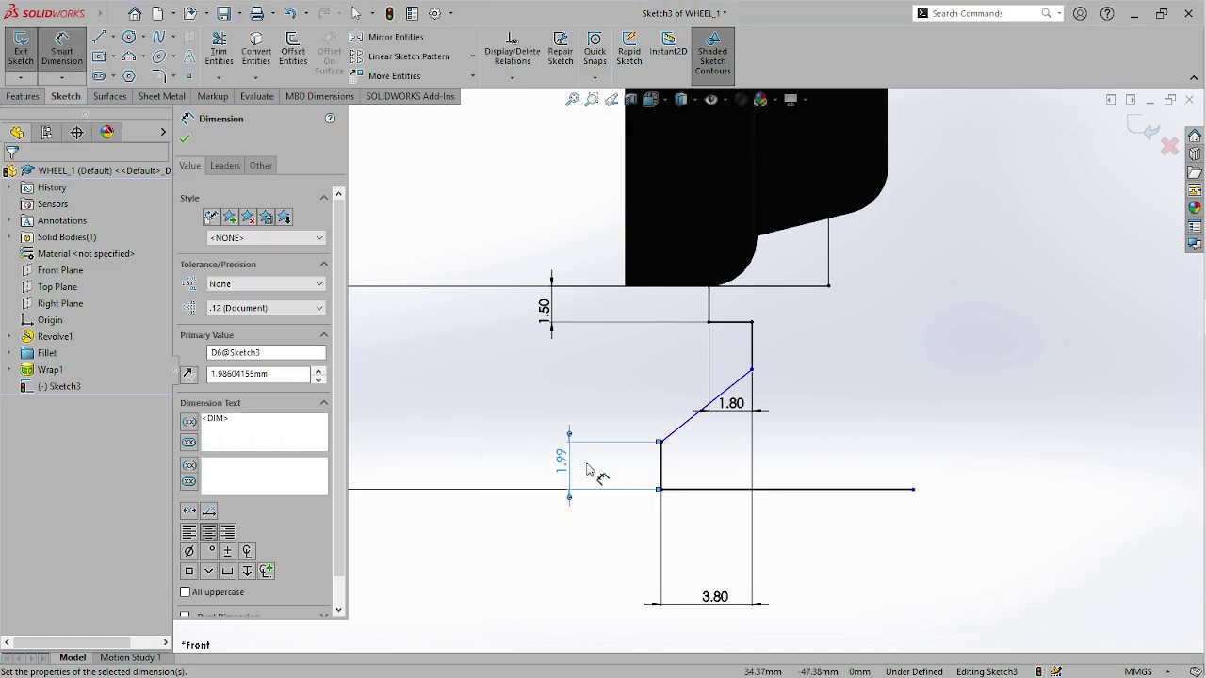
pyautogui.doubleClick(565, 483)
pyautogui.press('Return')
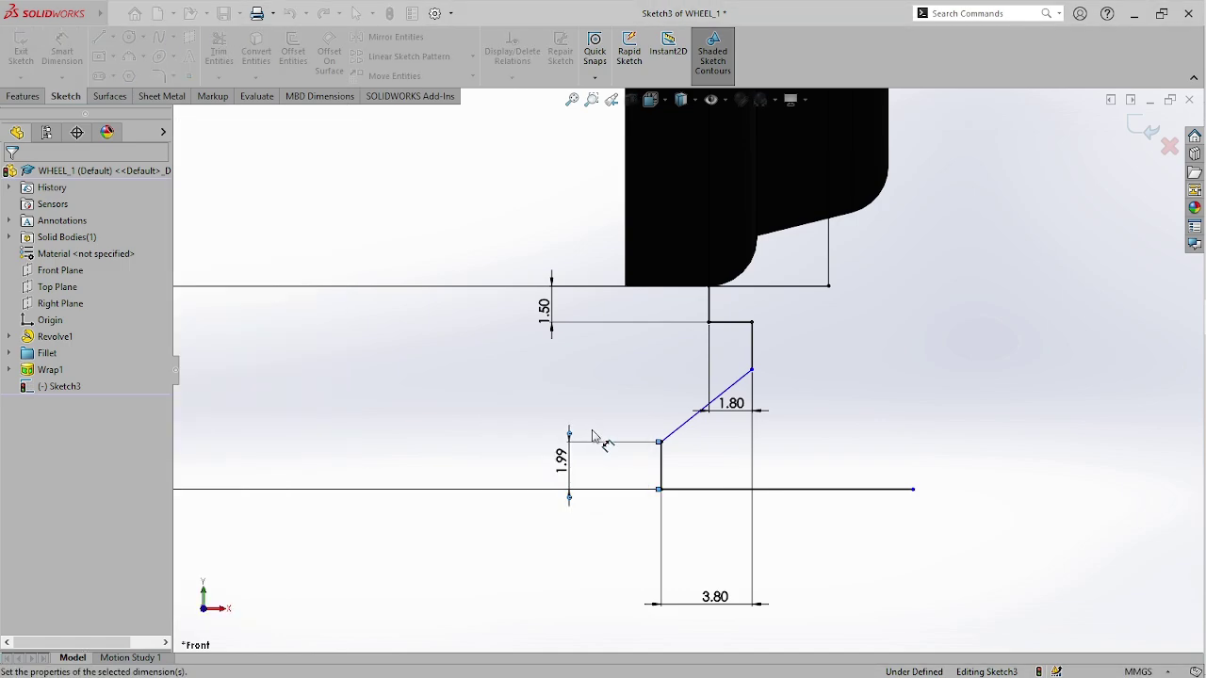
pyautogui.moveTo(629, 388); pyautogui.dragTo(547, 471)
pyautogui.press('Delete')
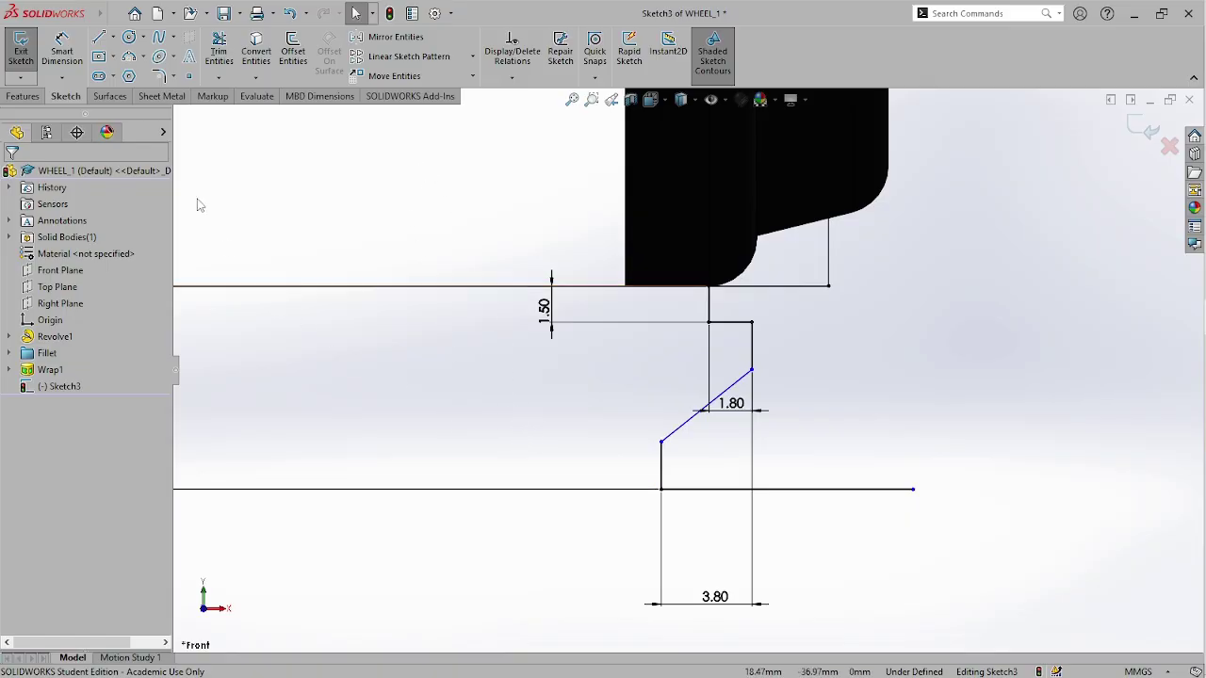
# - Set the short left vertical line's height to 1.50, dropping the duplicate dimension
pyautogui.click(83, 51)
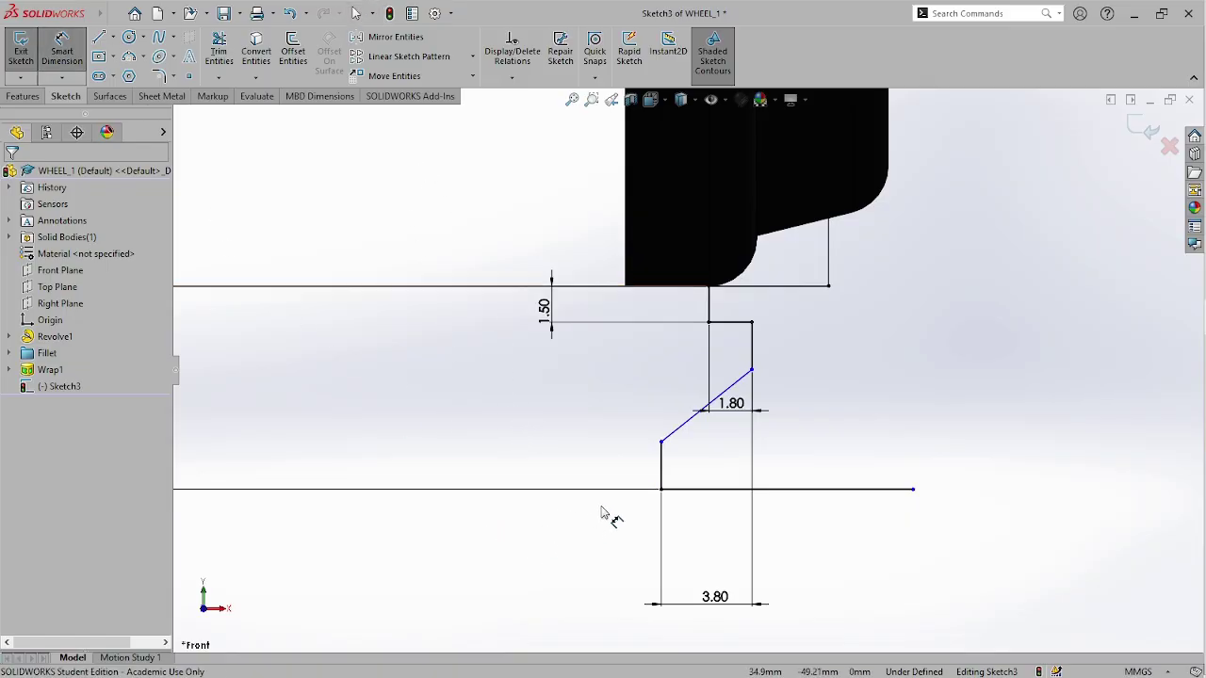
pyautogui.click(661, 469)
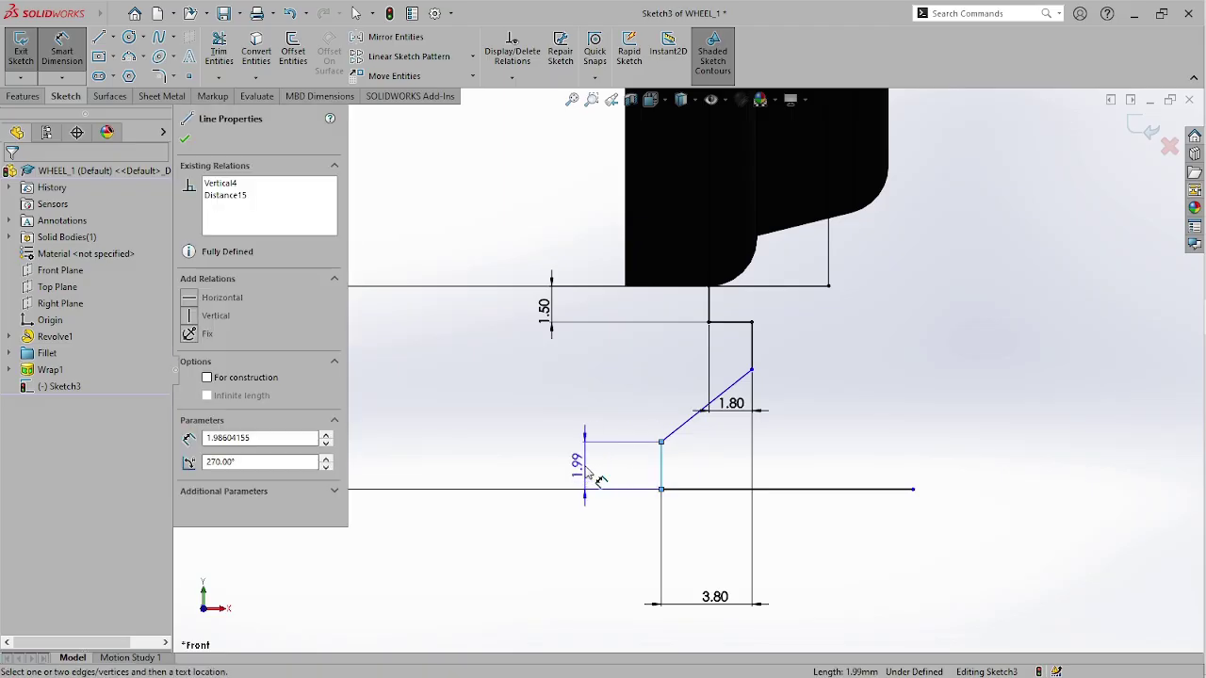
pyautogui.click(600, 481)
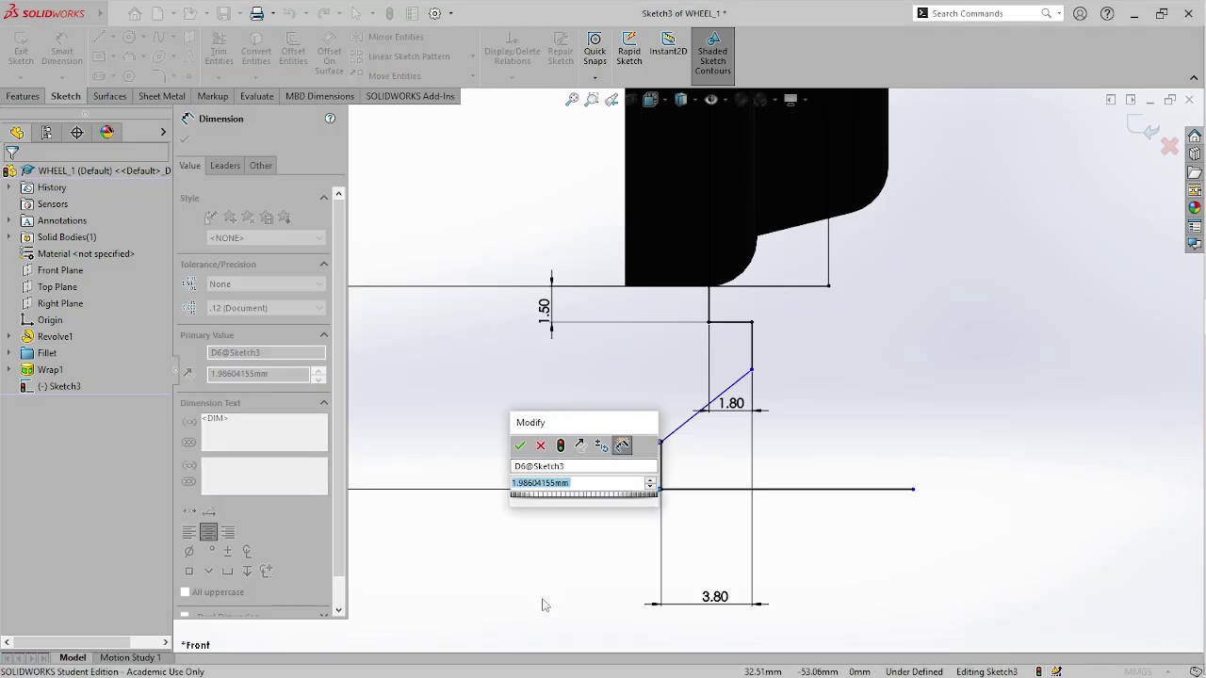
pyautogui.click(555, 315)
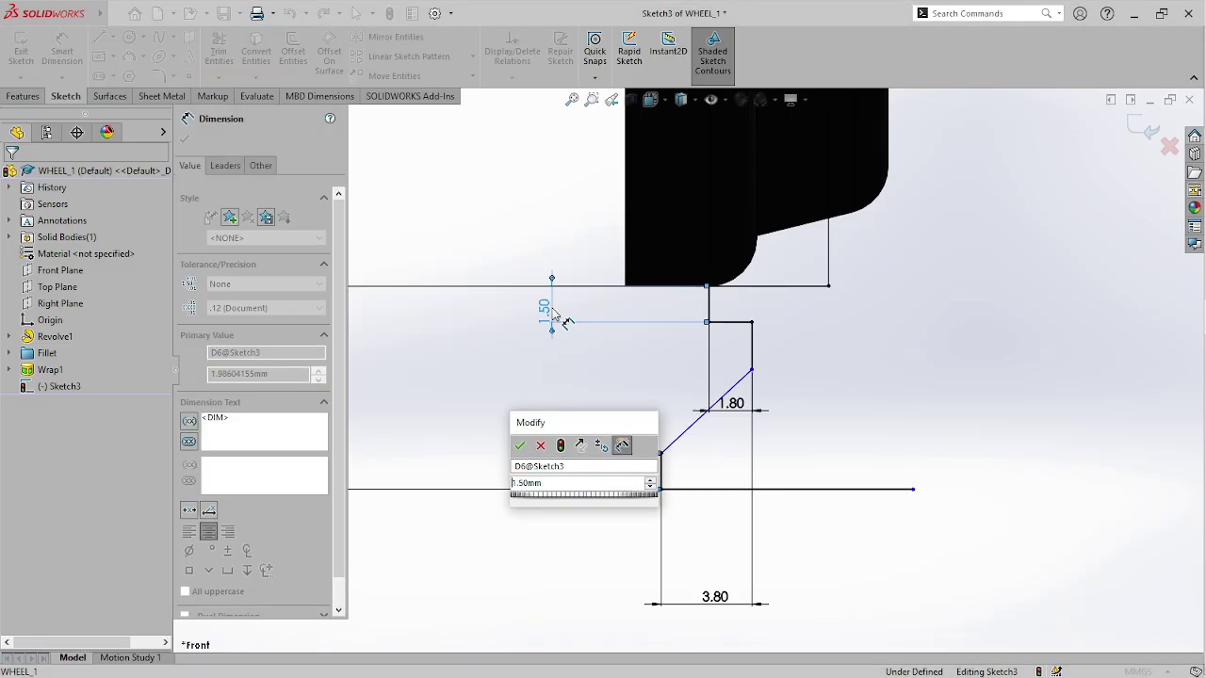
pyautogui.click(519, 445)
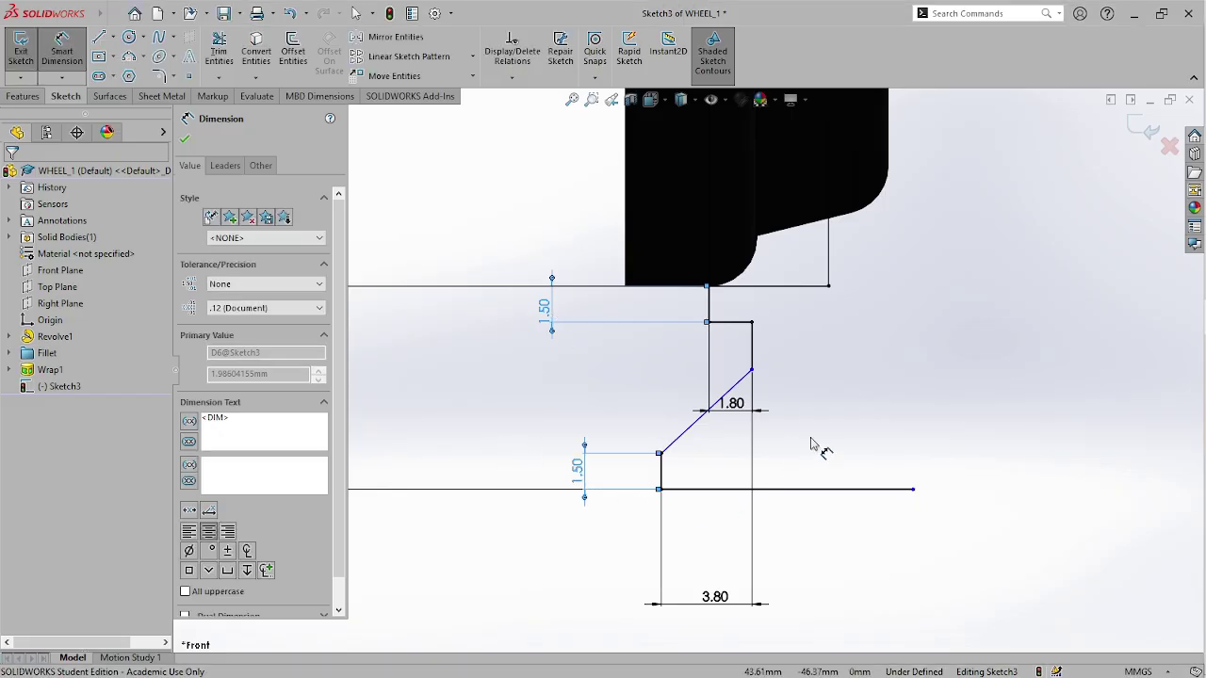
pyautogui.click(661, 468)
pyautogui.click(669, 429)
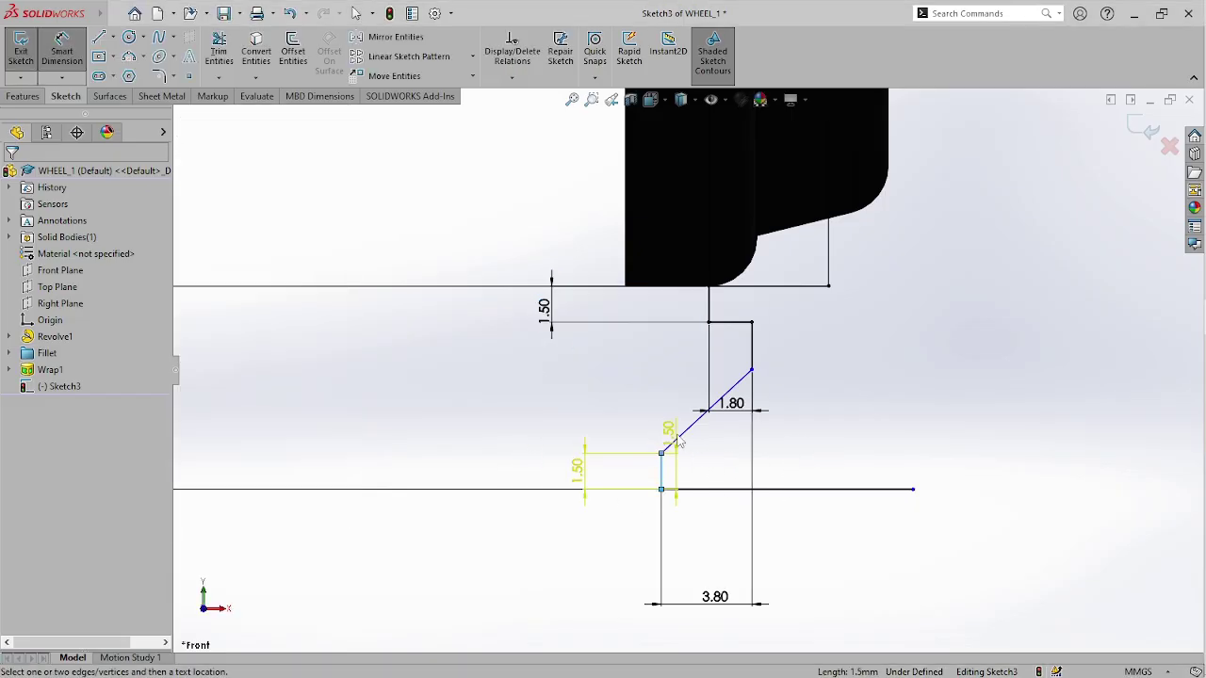
pyautogui.press('Escape')
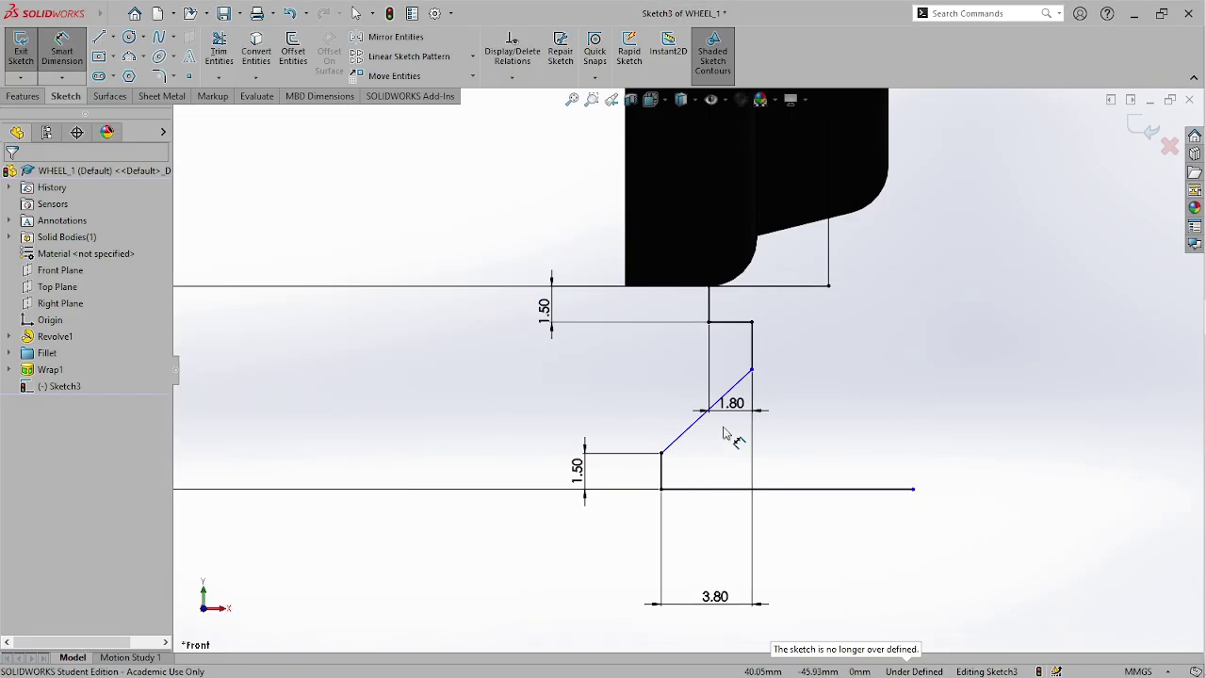
# - Set a 105° angle between the sloped and right vertical lines and shorten the bottom line
pyautogui.click(741, 382)
pyautogui.click(751, 363)
pyautogui.click(736, 363)
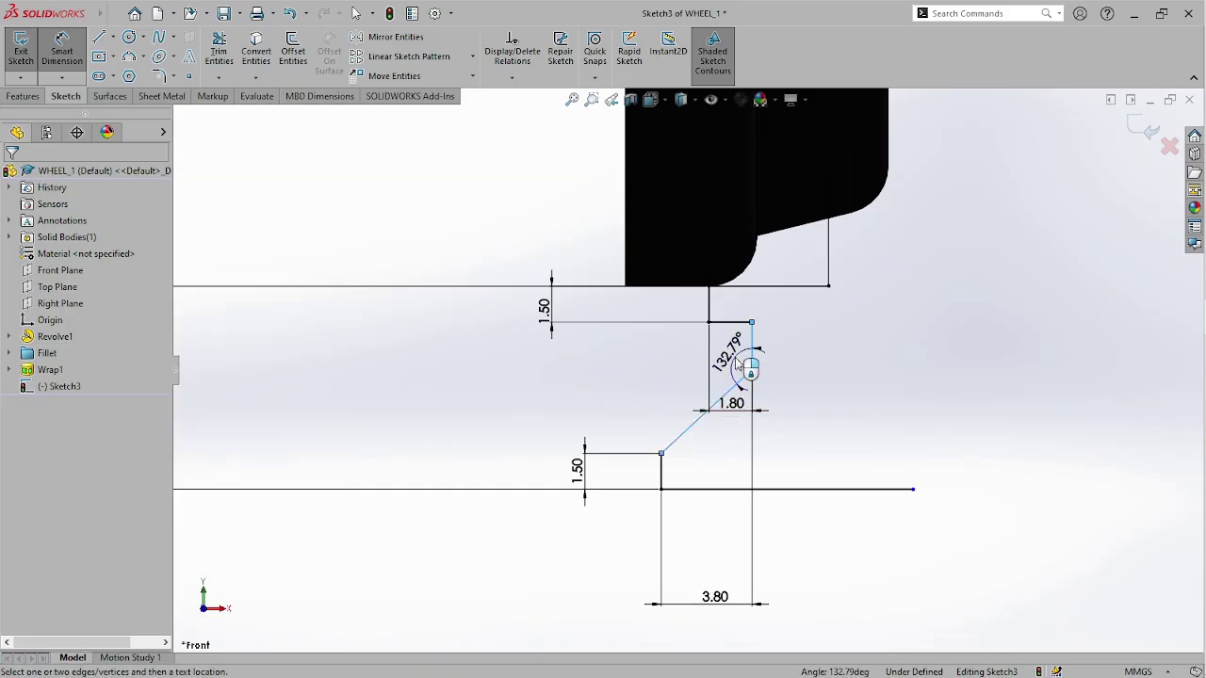
pyautogui.write('105')
pyautogui.press('Return')
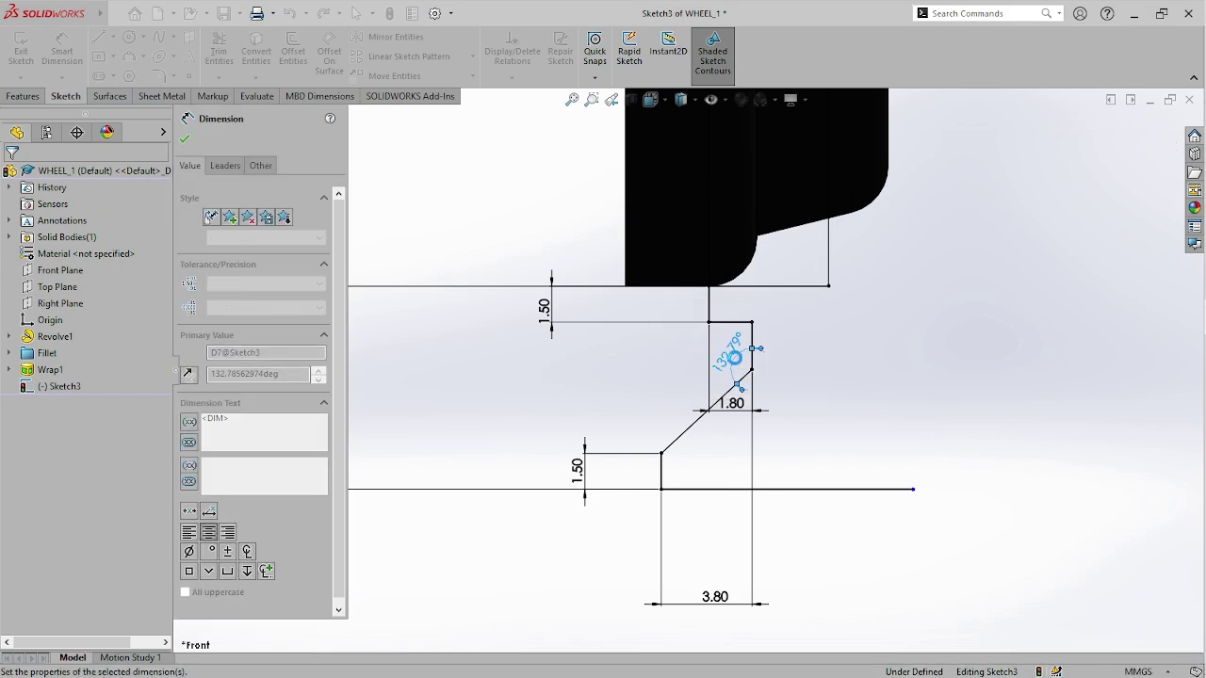
pyautogui.press('Escape')
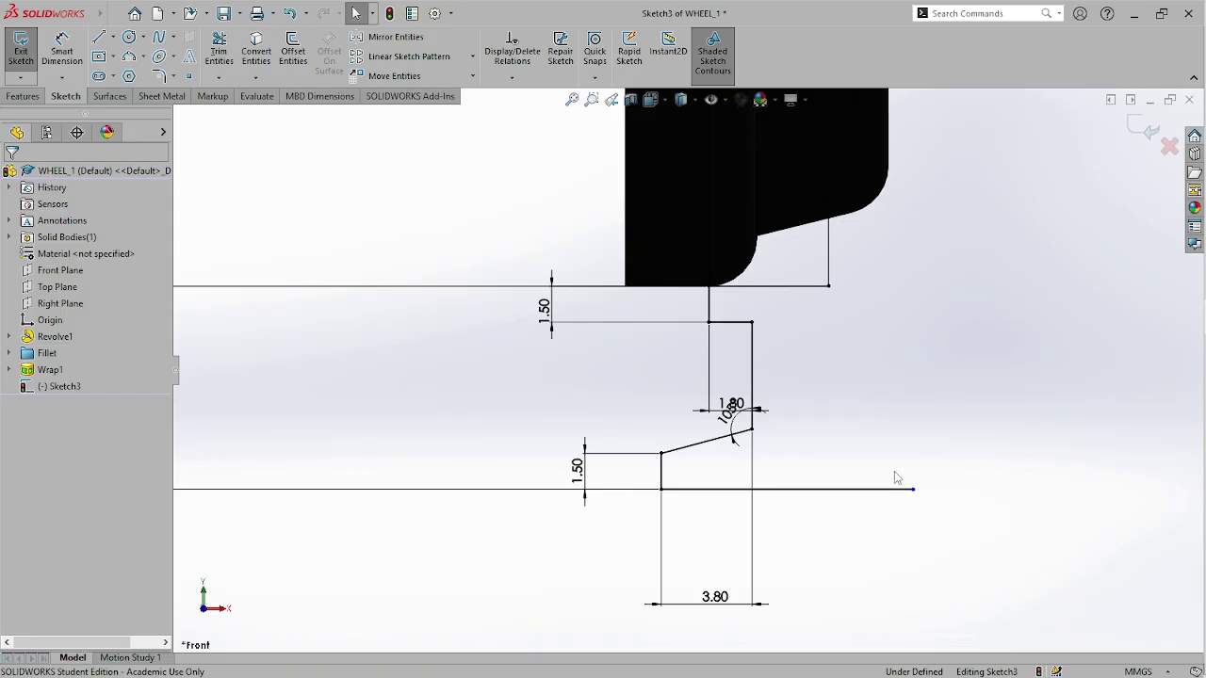
pyautogui.moveTo(913, 494); pyautogui.dragTo(811, 489)
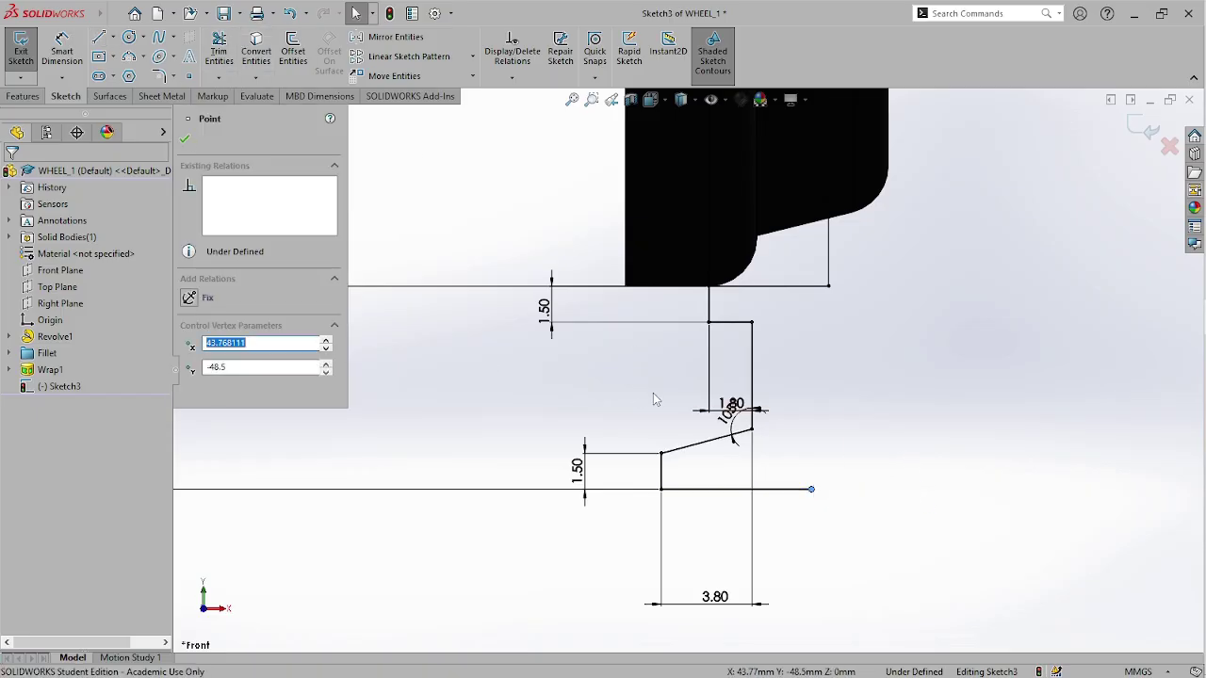
# - Add a vertical centerline at the bottom line's end and mirror the half profile across it
pyautogui.click(99, 37)
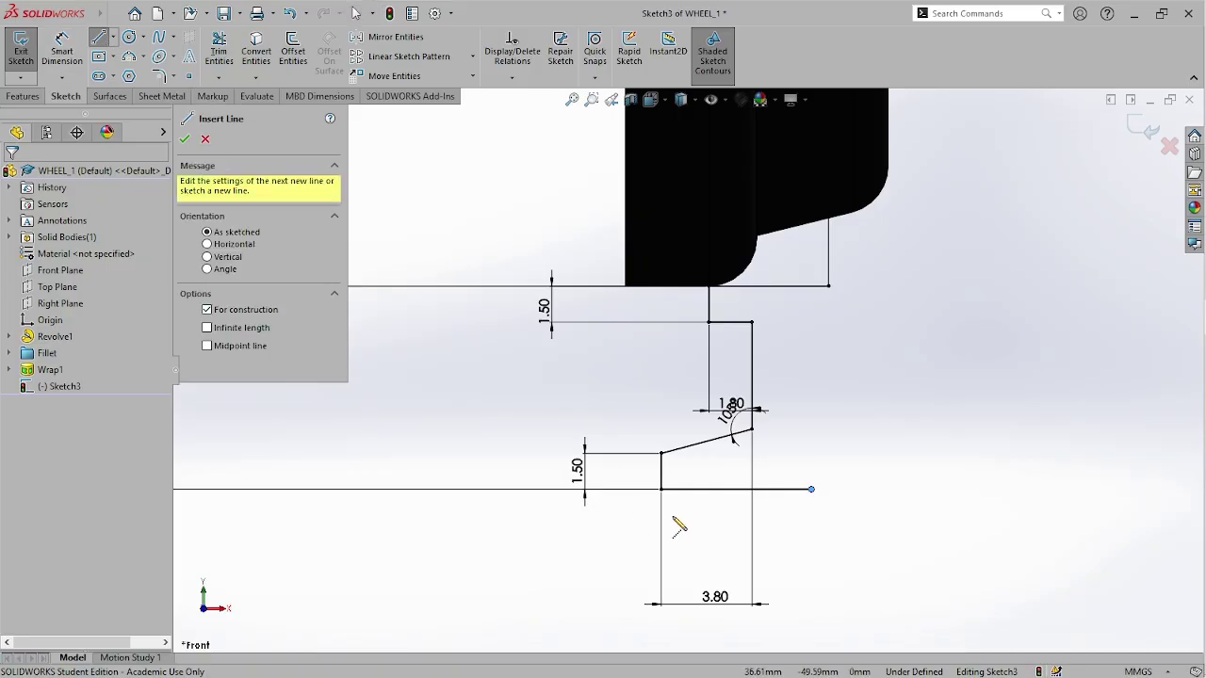
pyautogui.click(811, 489)
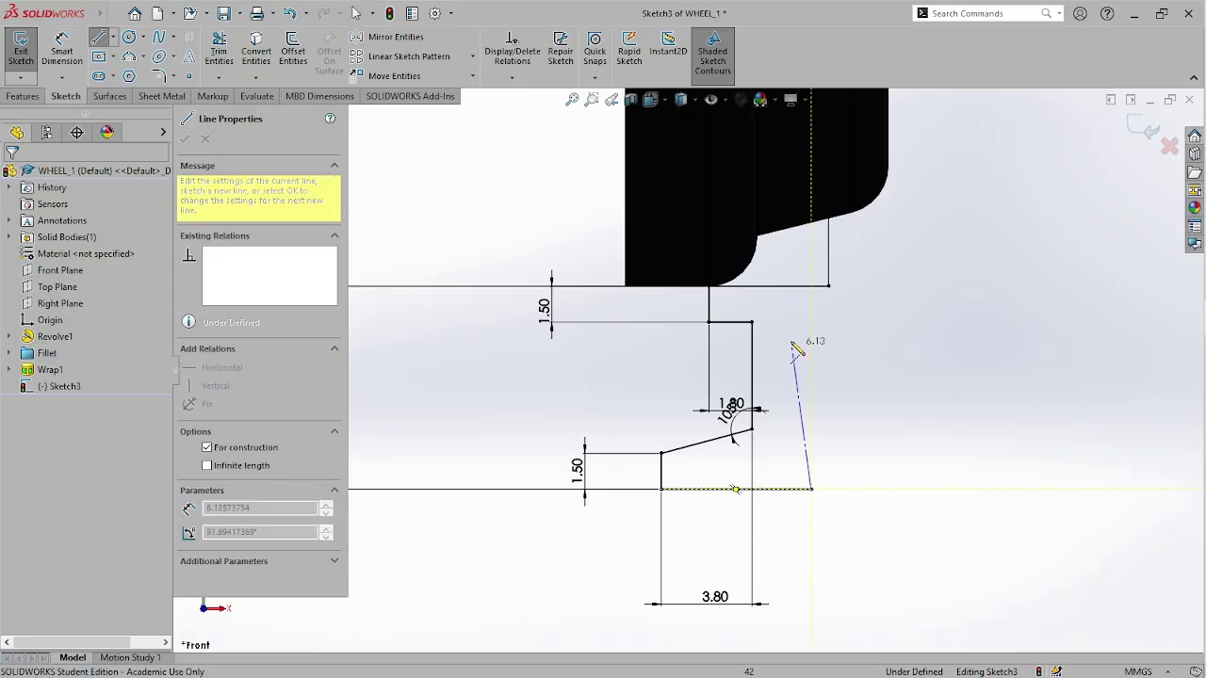
pyautogui.click(768, 286)
pyautogui.press('Escape')
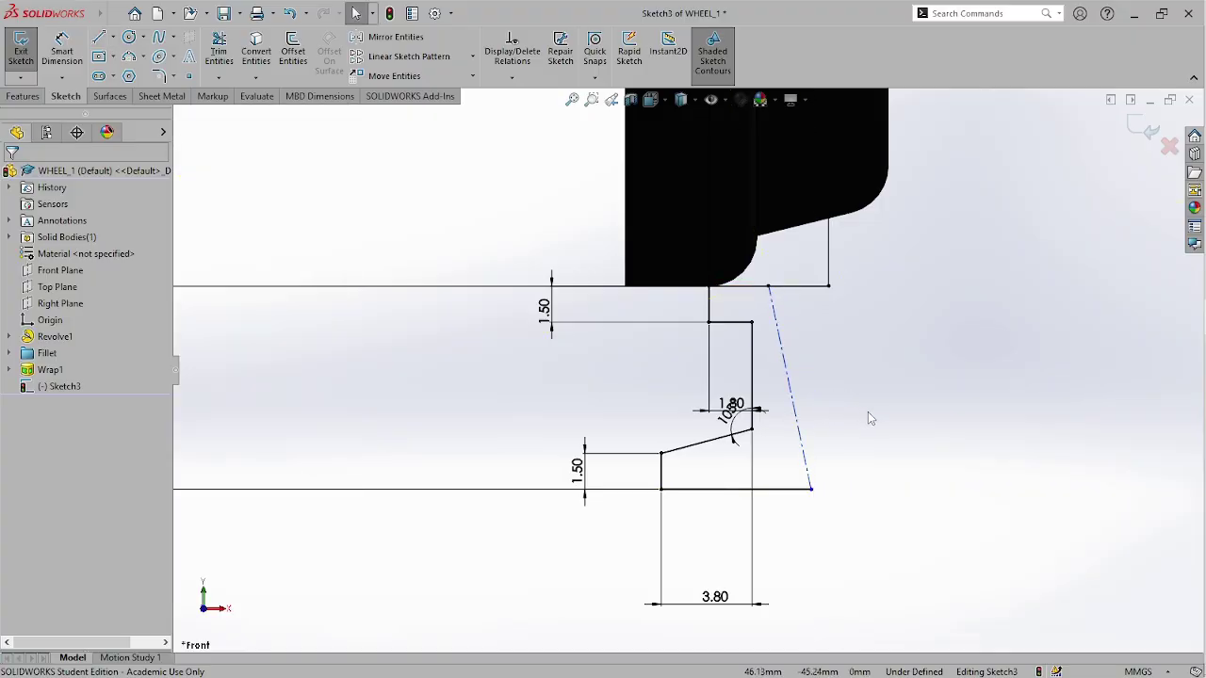
pyautogui.click(799, 432)
pyautogui.click(861, 356)
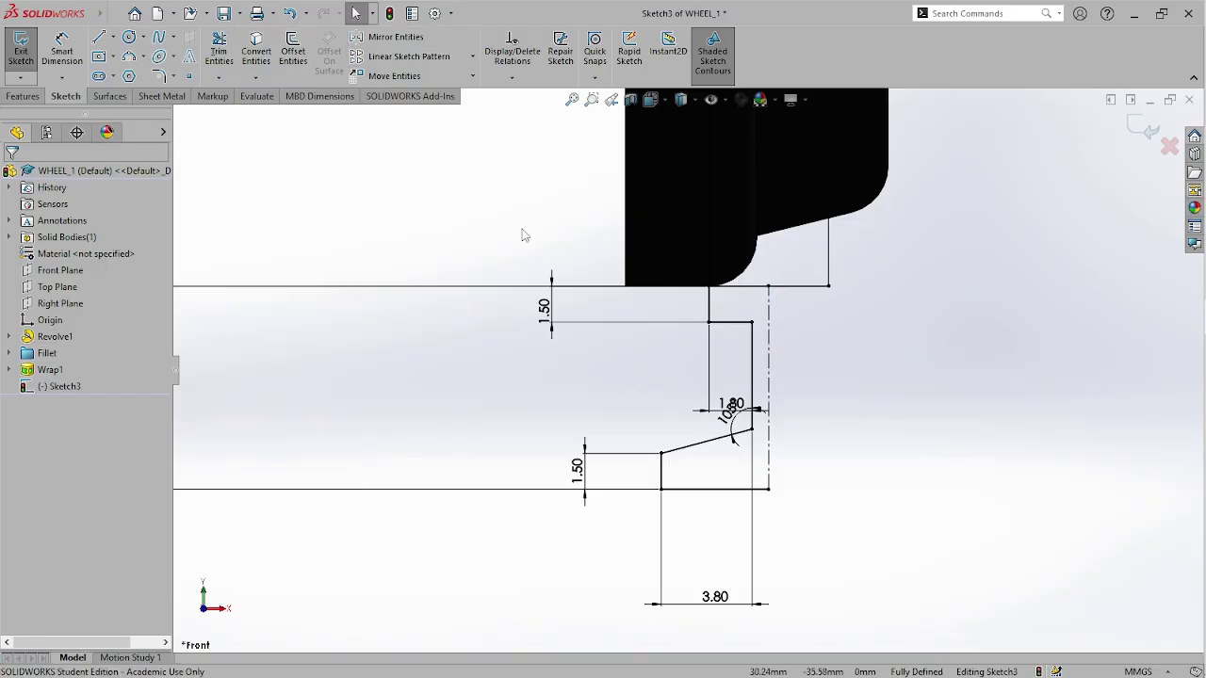
pyautogui.moveTo(837, 305)
pyautogui.mouseDown()
pyautogui.moveTo(767, 318)
pyautogui.moveTo(668, 431)
pyautogui.moveTo(618, 546)
pyautogui.mouseUp()
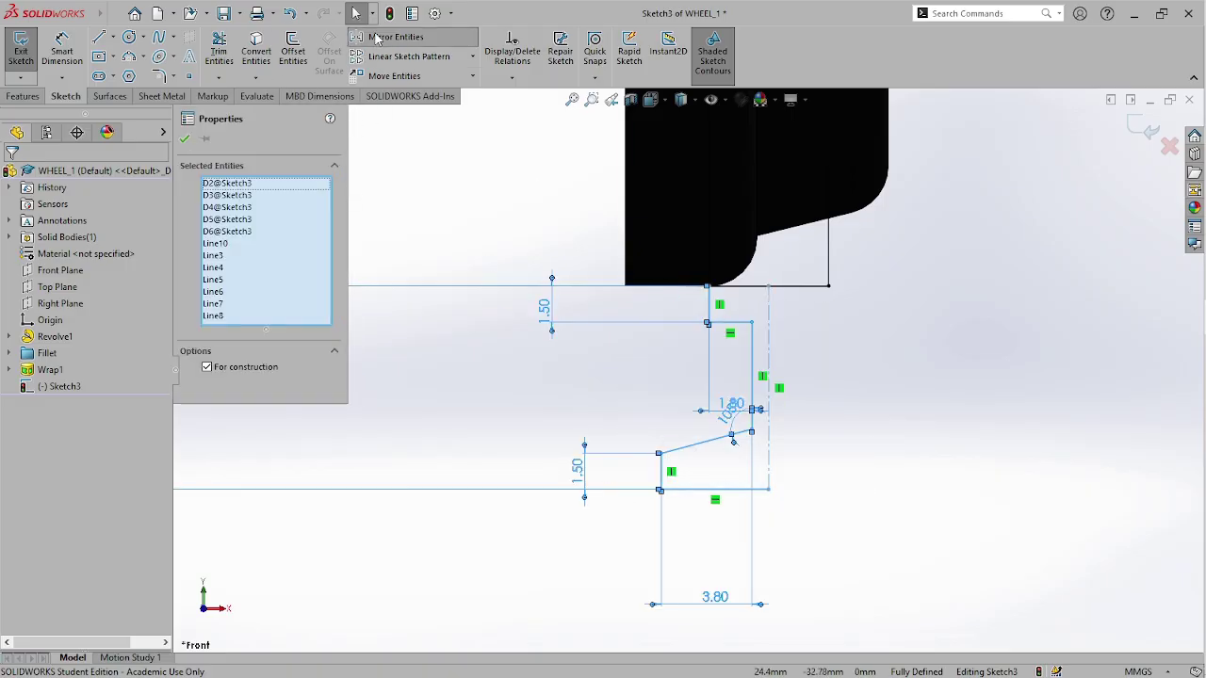
pyautogui.click(360, 38)
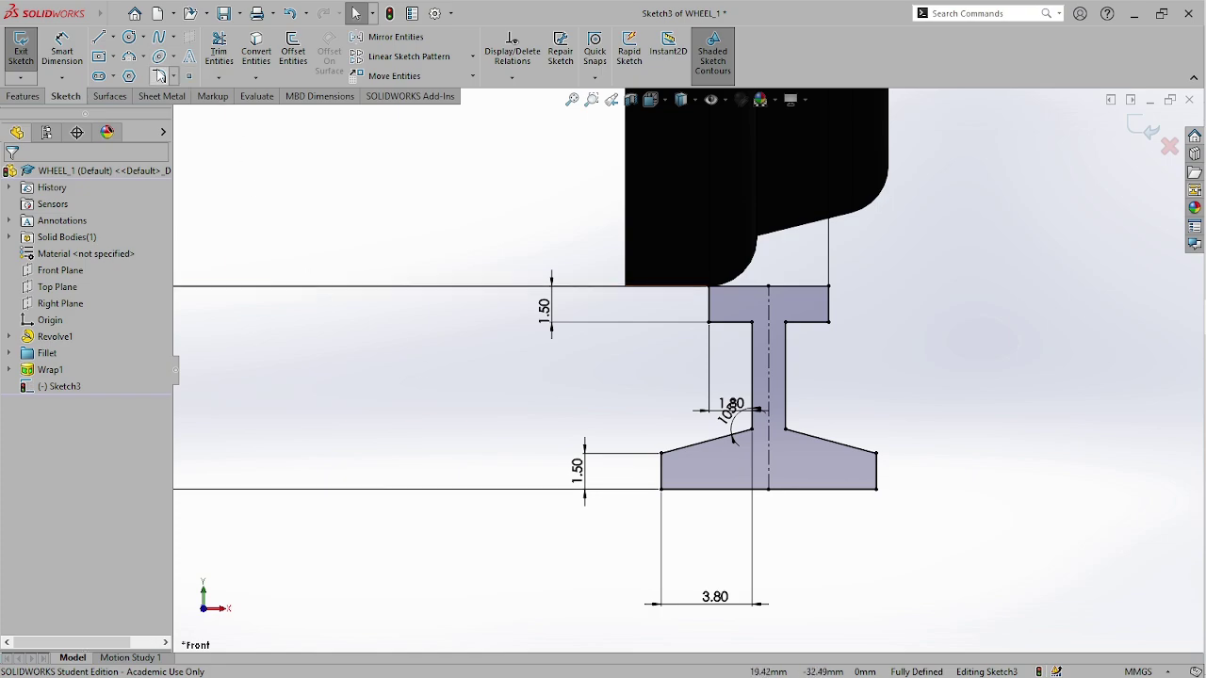
# - Fillet every corner of the rail profile at 0.50 mm, accepting the constrained-corner warning
pyautogui.click(159, 75)
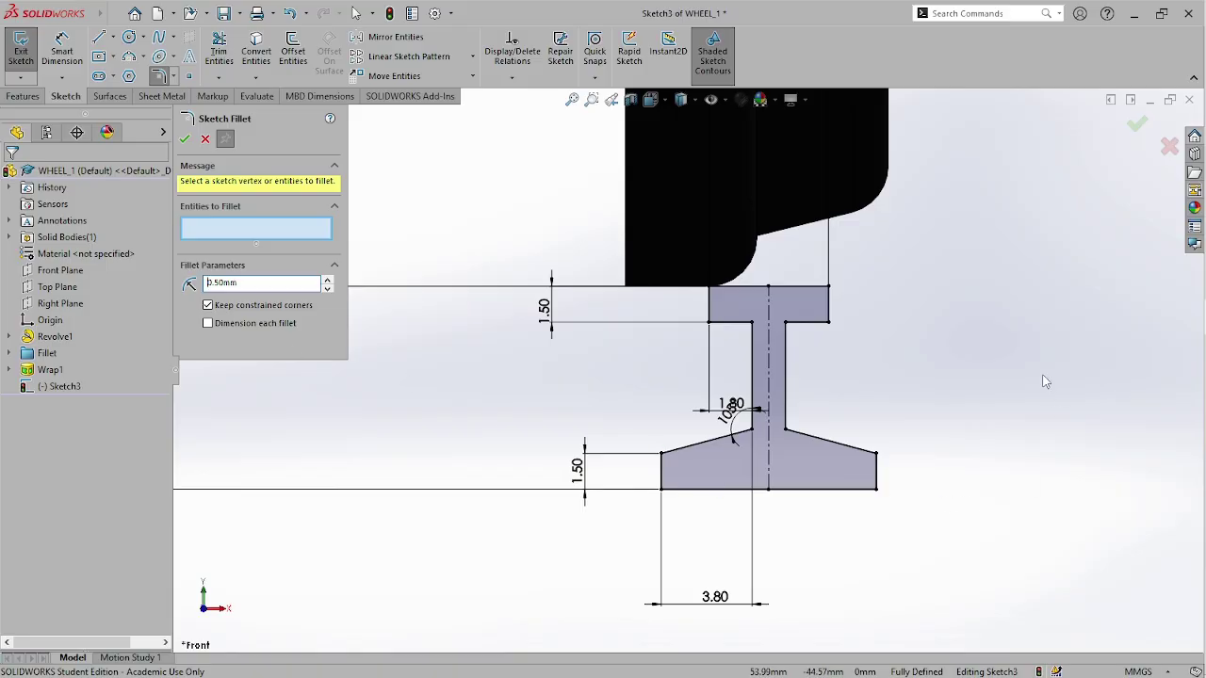
pyautogui.moveTo(1001, 181); pyautogui.dragTo(575, 564)
pyautogui.click(641, 359)
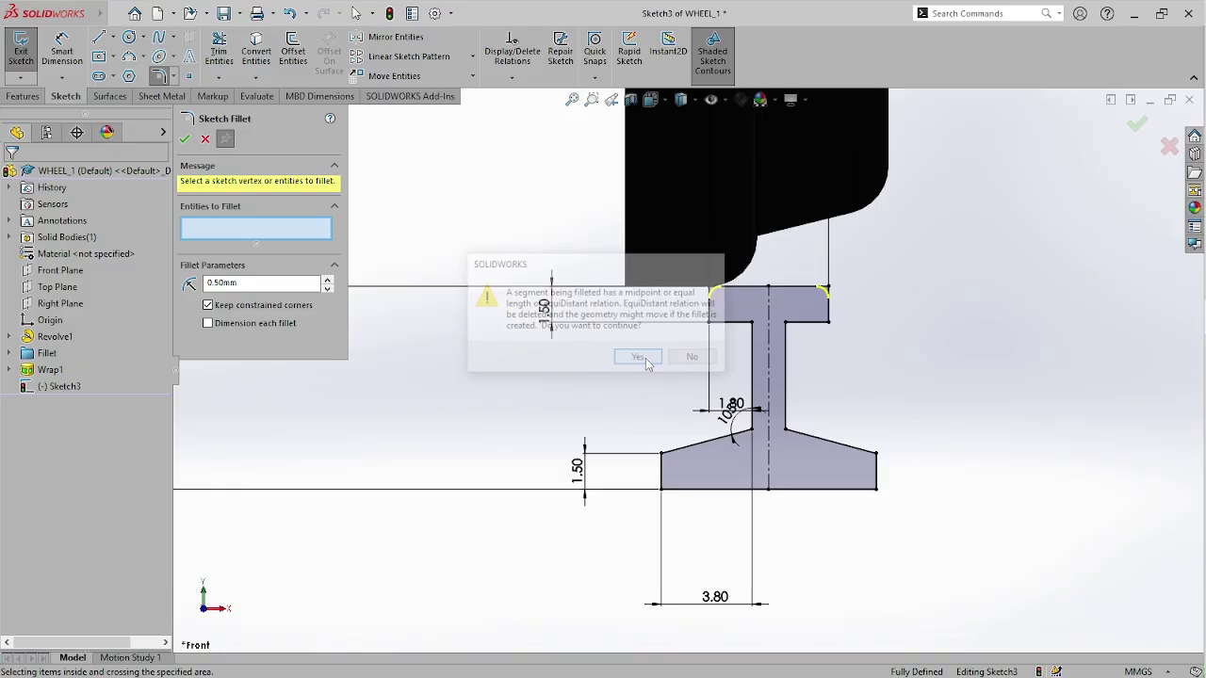
pyautogui.click(186, 139)
pyautogui.click(183, 139)
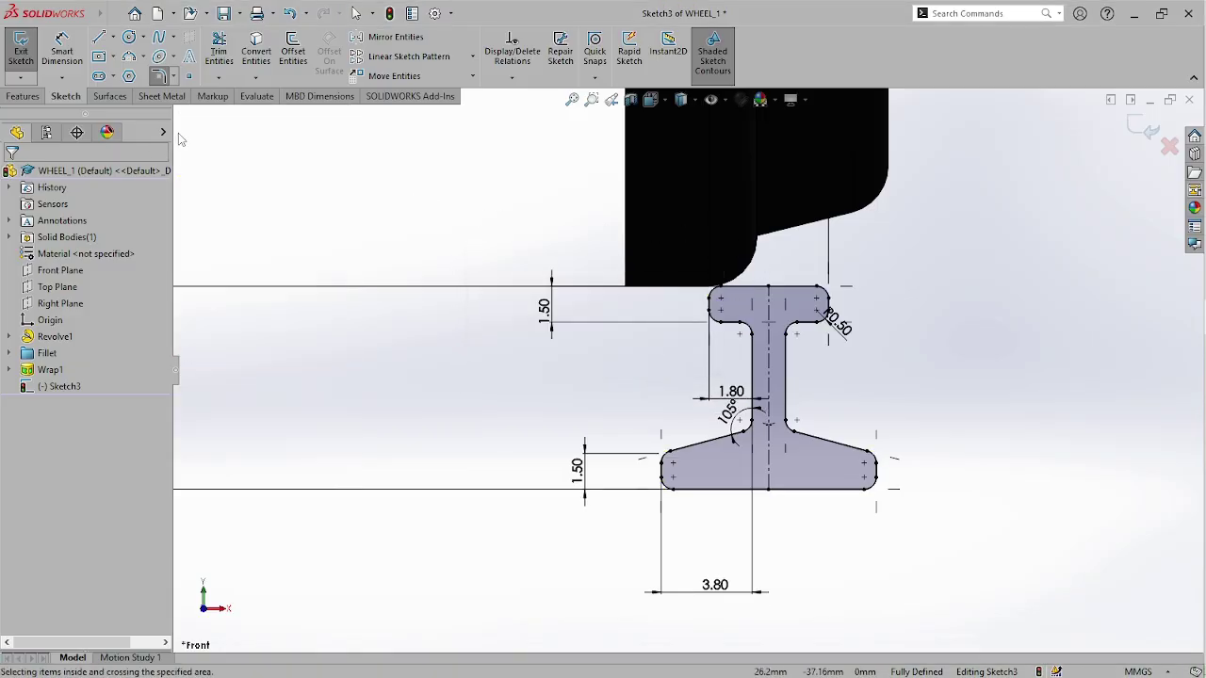
# - Extrude the rail profile with a 4500 mm depth
pyautogui.click(24, 96)
pyautogui.click(27, 55)
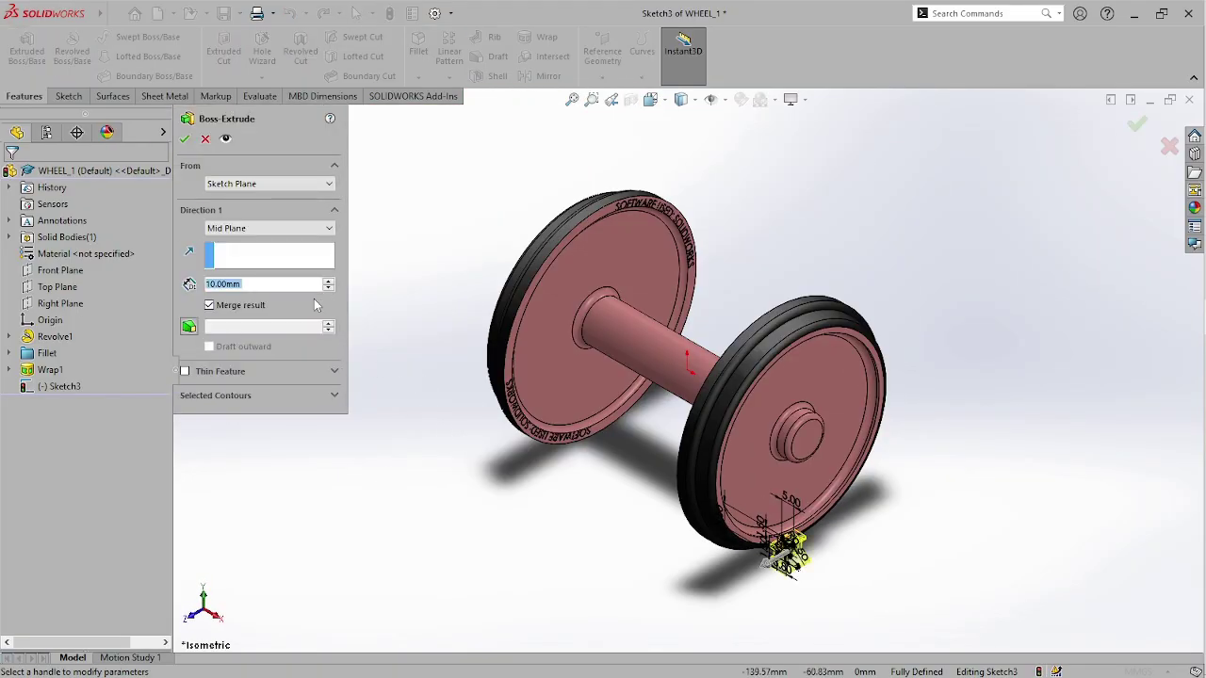
pyautogui.write('450')
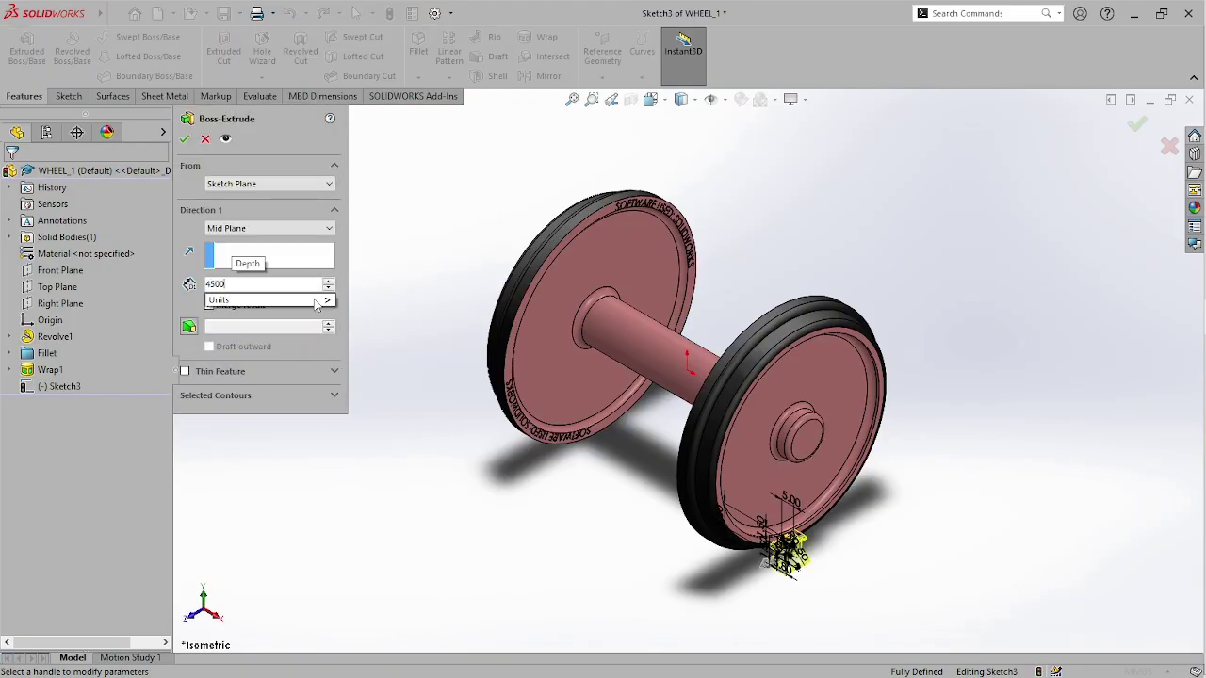
pyautogui.write('0')
pyautogui.press('Return')
pyautogui.click(292, 229)
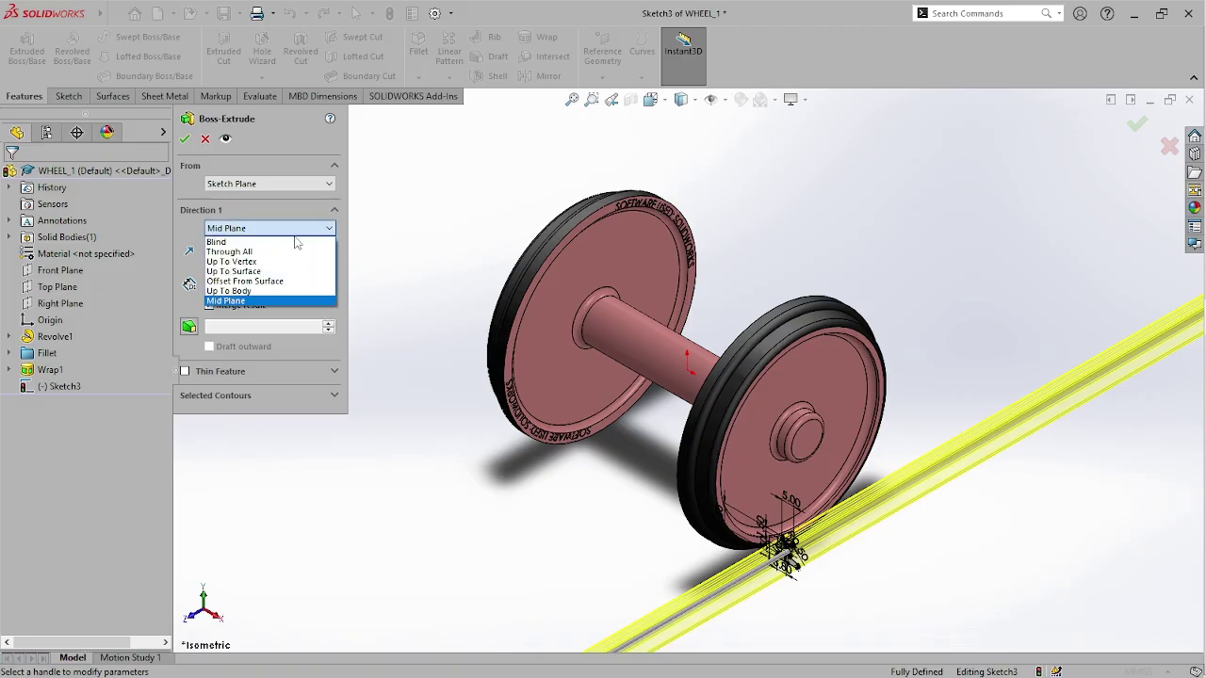
pyautogui.click(290, 243)
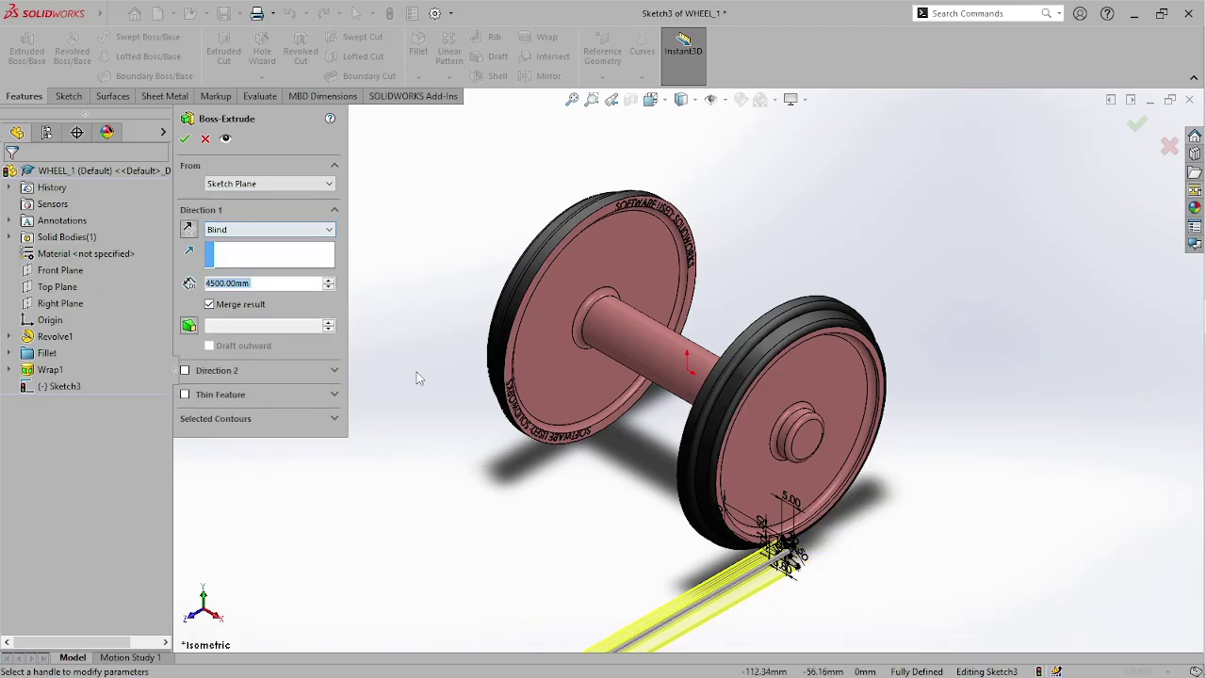
# - Change the extrusion end condition to Mid Plane and accept the rail extrusion
pyautogui.scroll(2, 611, 564)
pyautogui.scroll(2, 611, 563)
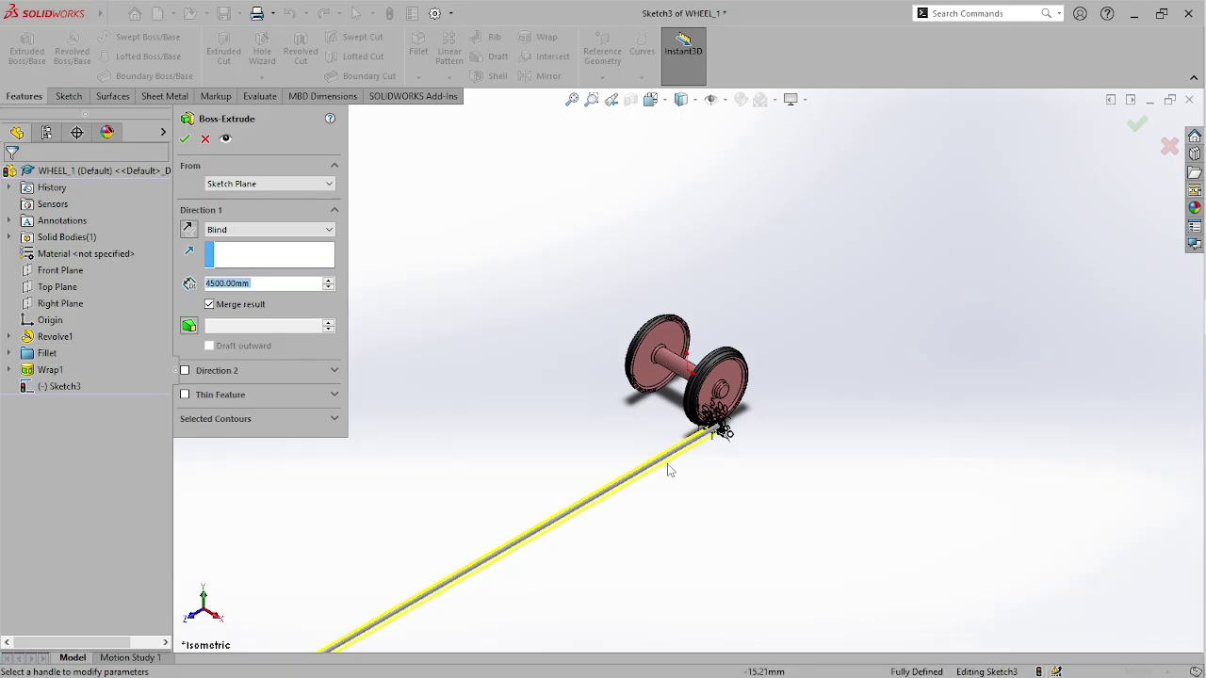
pyautogui.scroll(1, 581, 509)
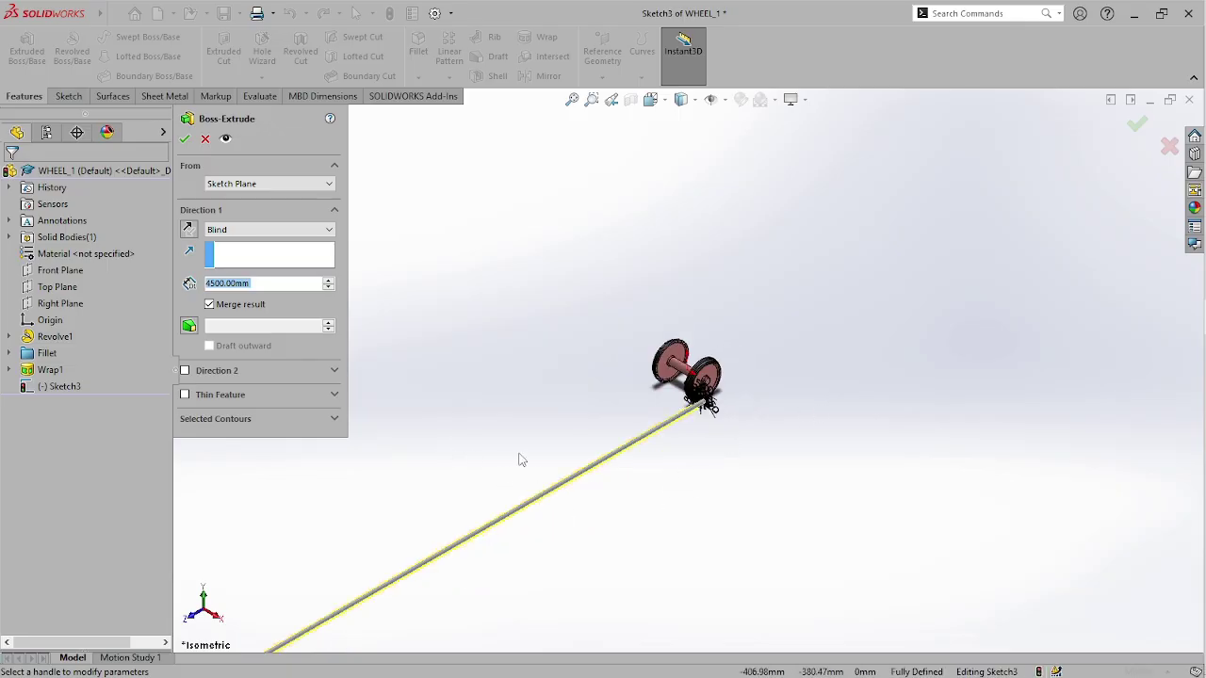
pyautogui.click(193, 230)
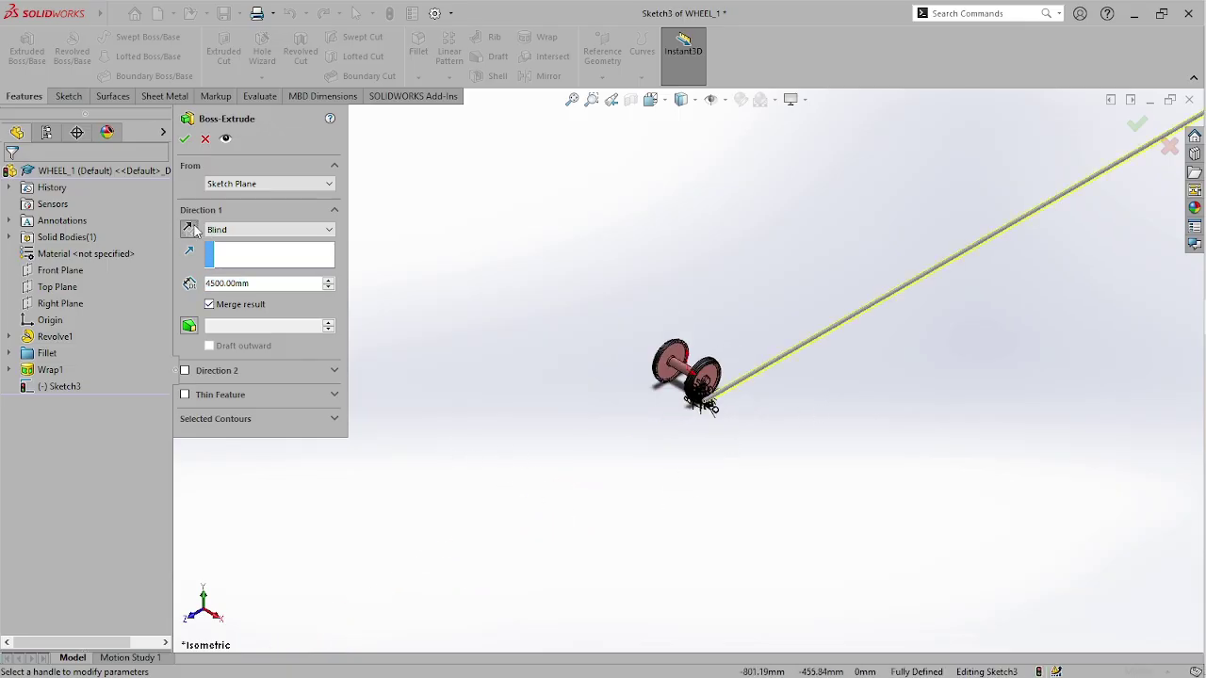
pyautogui.click(193, 230)
pyautogui.click(240, 230)
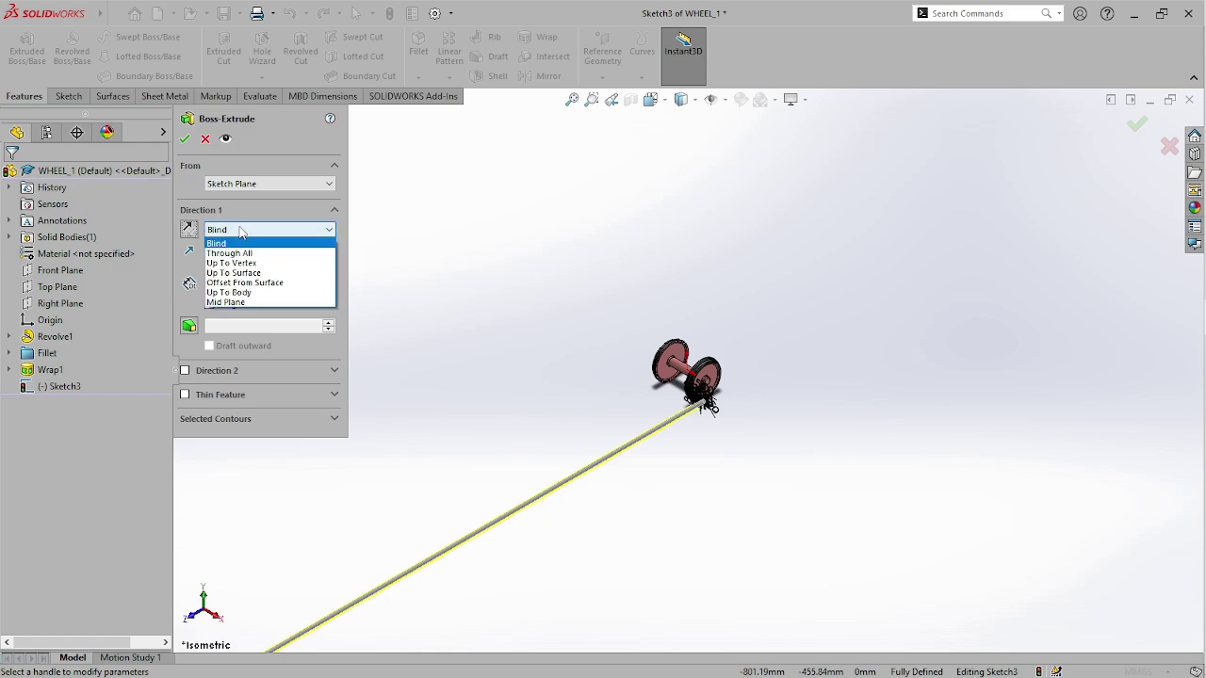
pyautogui.click(235, 306)
pyautogui.scroll(-5, 651, 384)
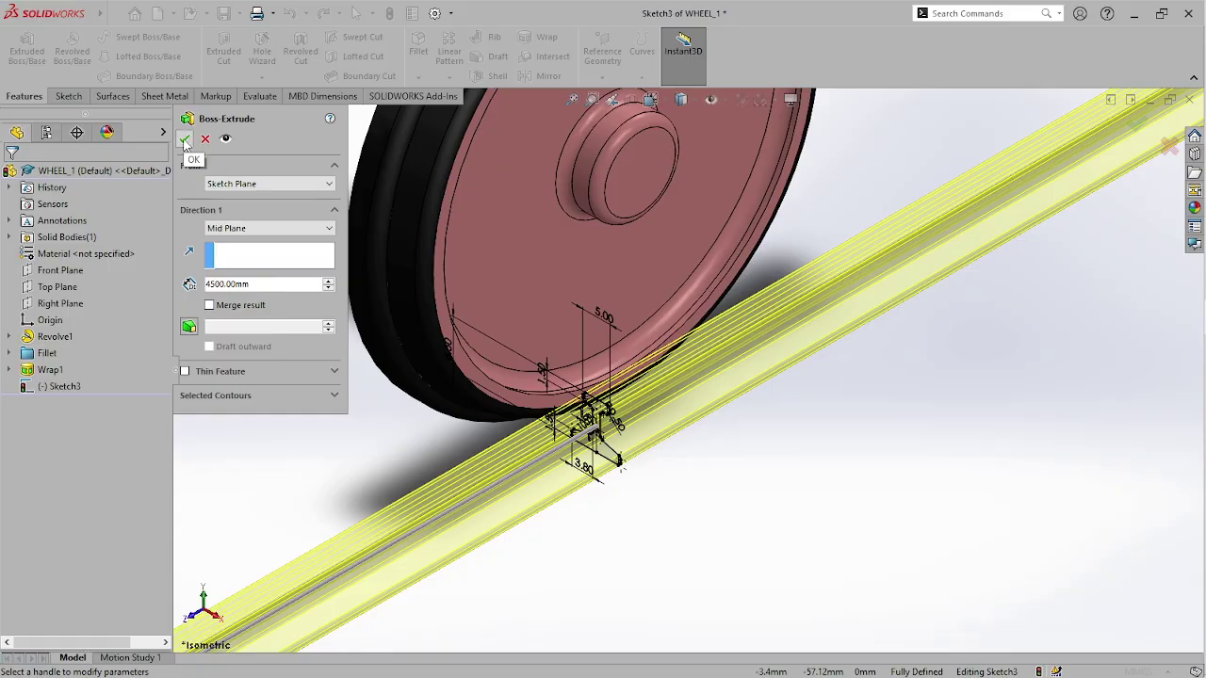
pyautogui.click(184, 140)
# - Switch to the front view and begin a new sketch on the Front Plane
pyautogui.scroll(3, 714, 379)
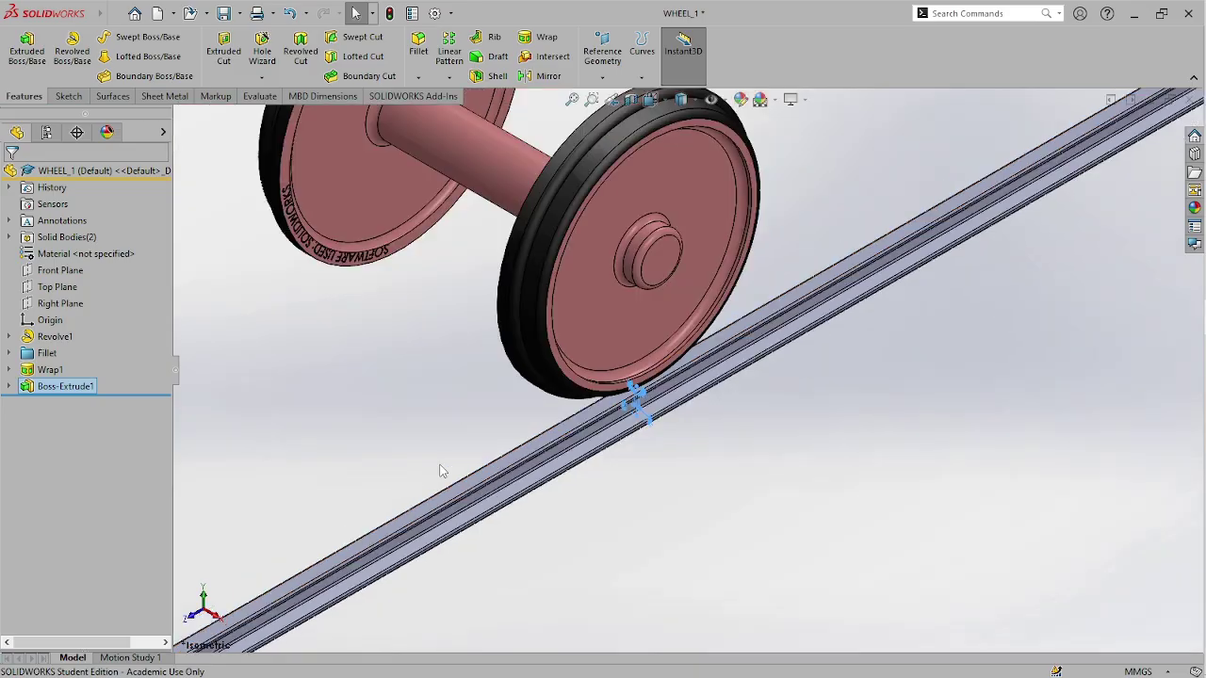
pyautogui.scroll(5, 440, 471)
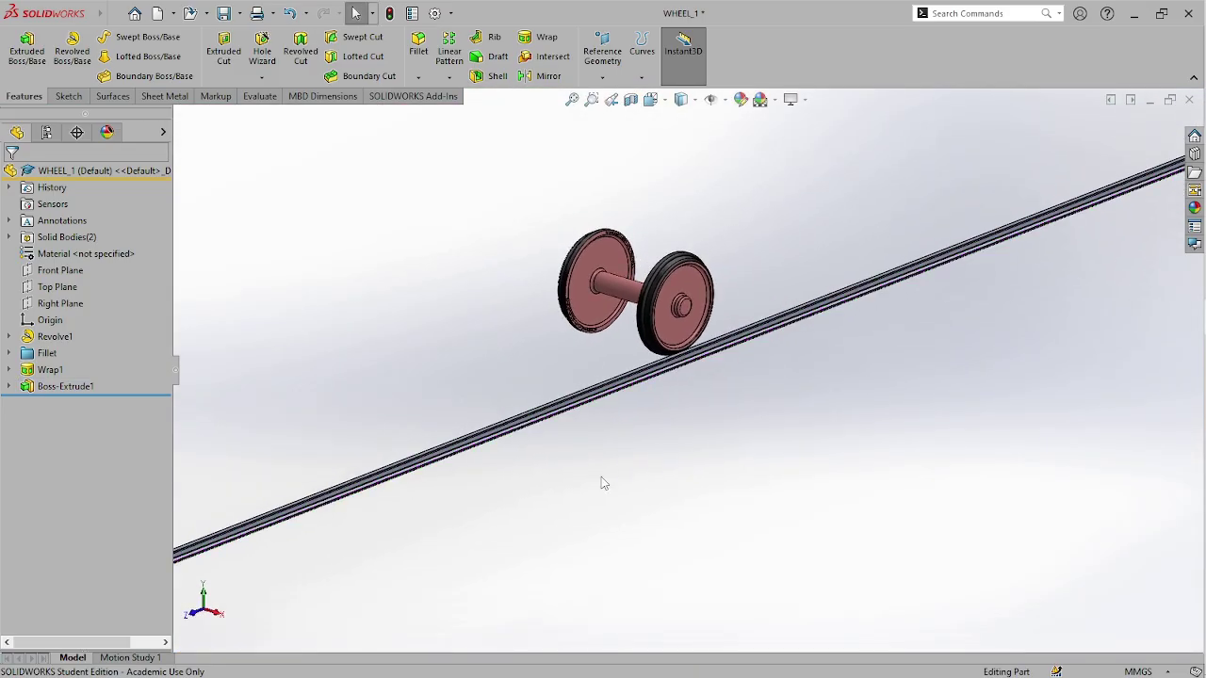
pyautogui.hotkey('ctrl', '1')
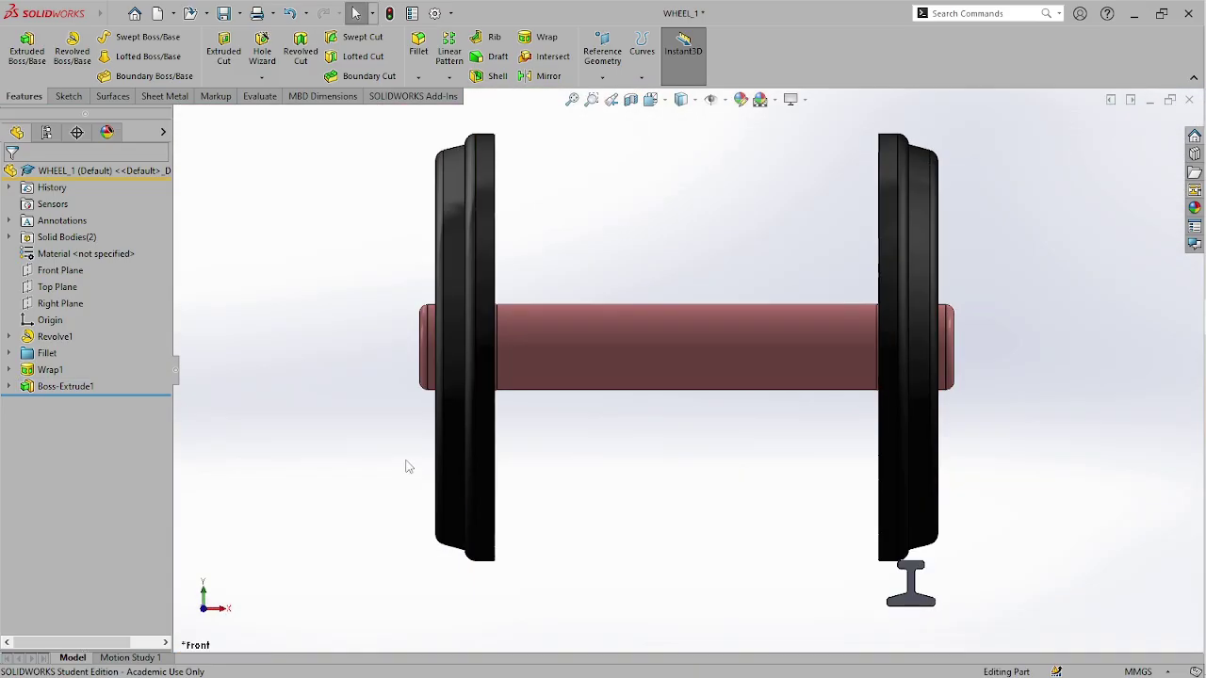
pyautogui.rightClick(64, 271)
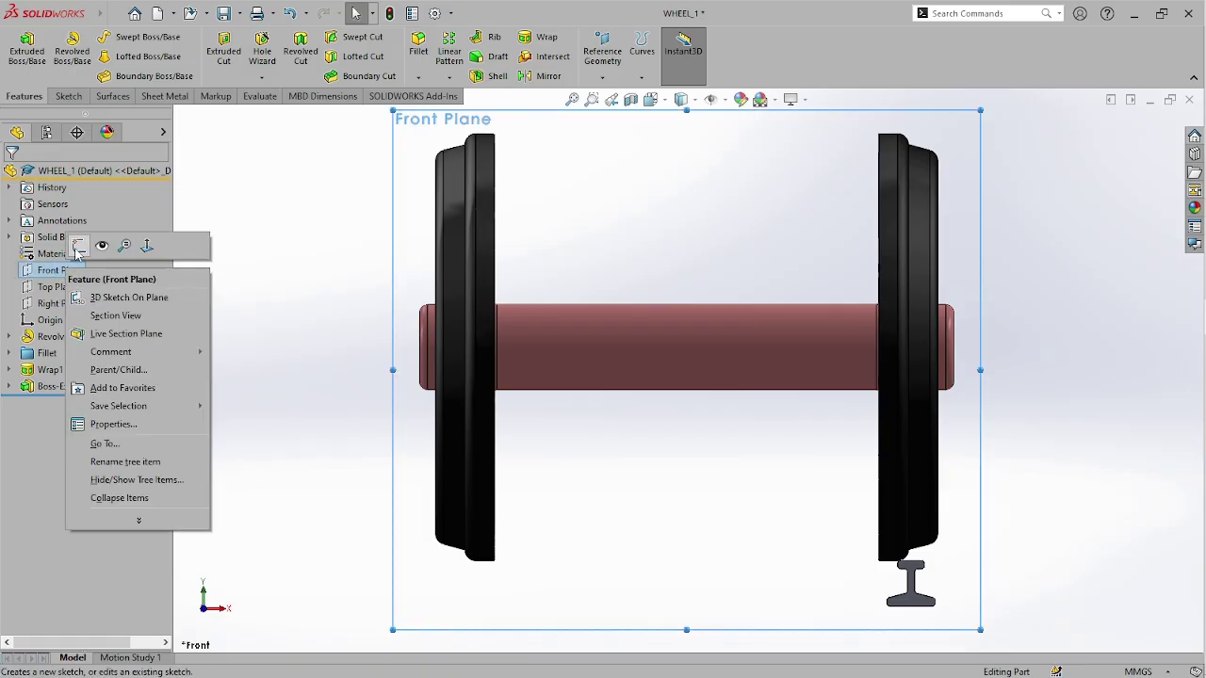
pyautogui.click(79, 246)
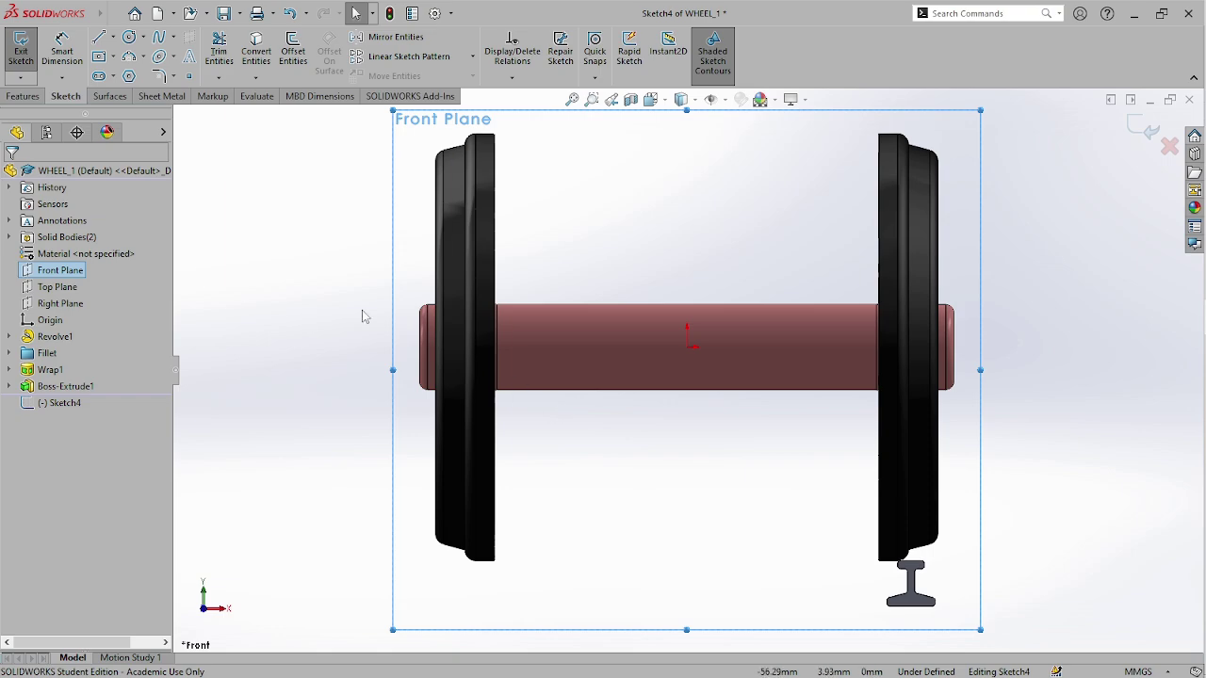
# - Draw the sleeper's horizontal top edge under the wheel, ending just left of the rail
pyautogui.click(98, 36)
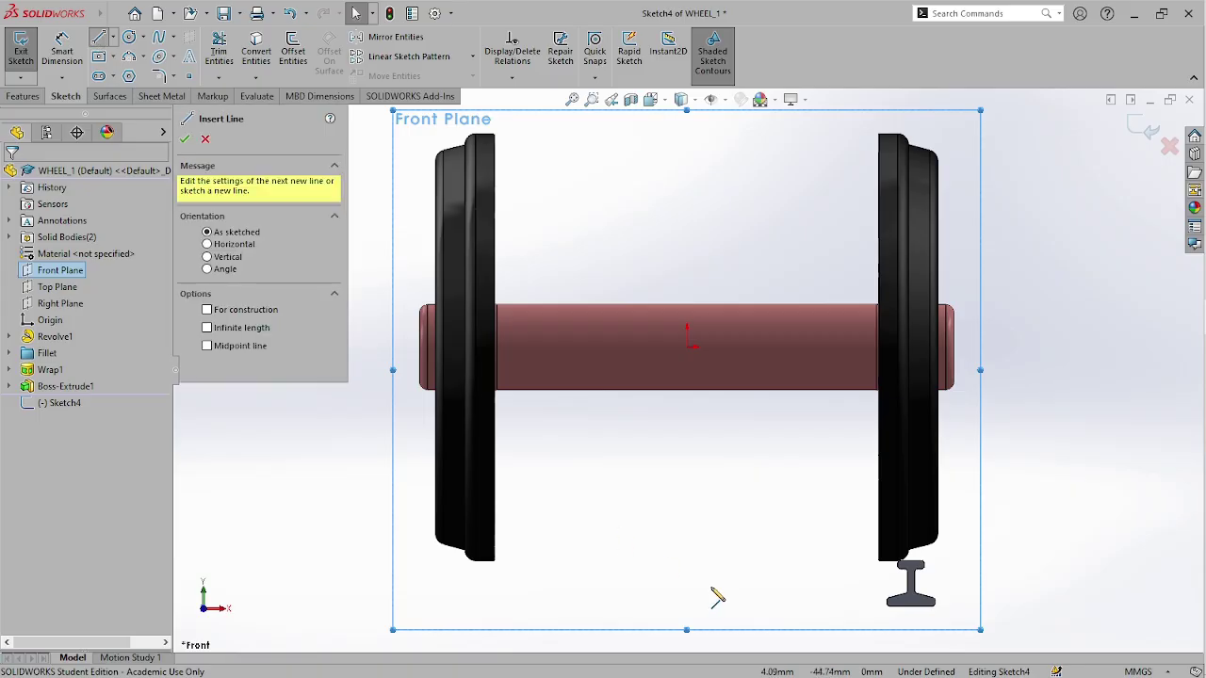
pyautogui.press('z')
pyautogui.scroll(-2, 768, 599)
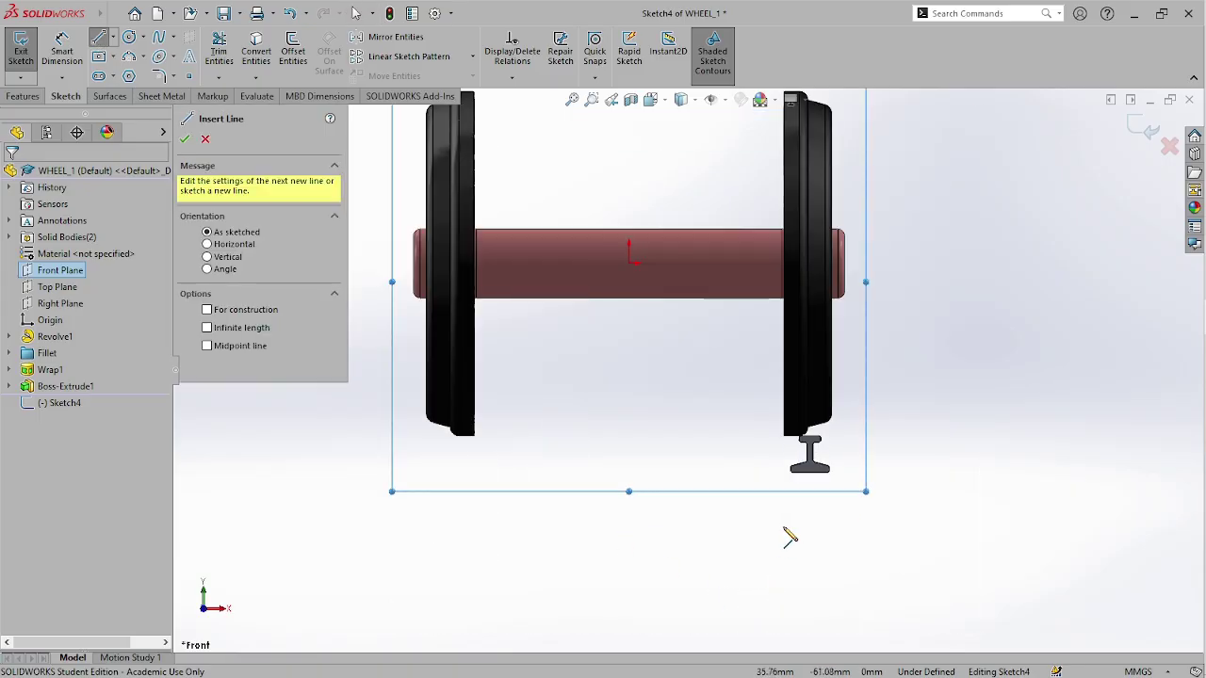
pyautogui.scroll(-2, 758, 510)
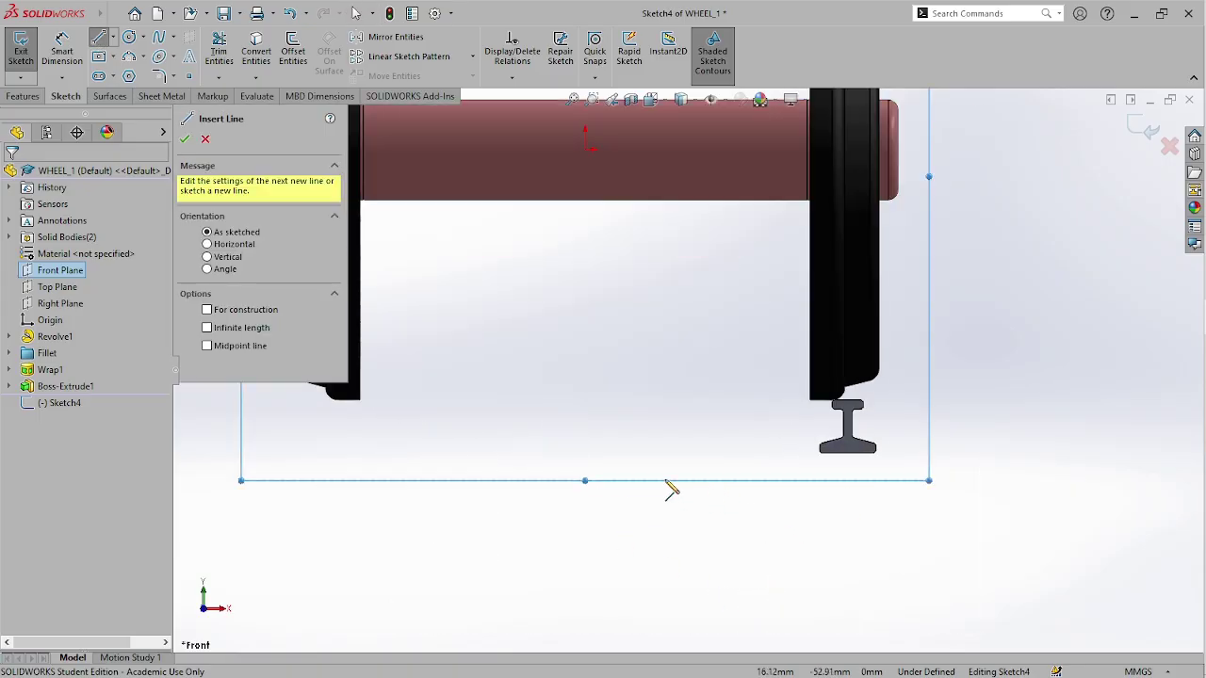
pyautogui.click(586, 462)
pyautogui.click(808, 462)
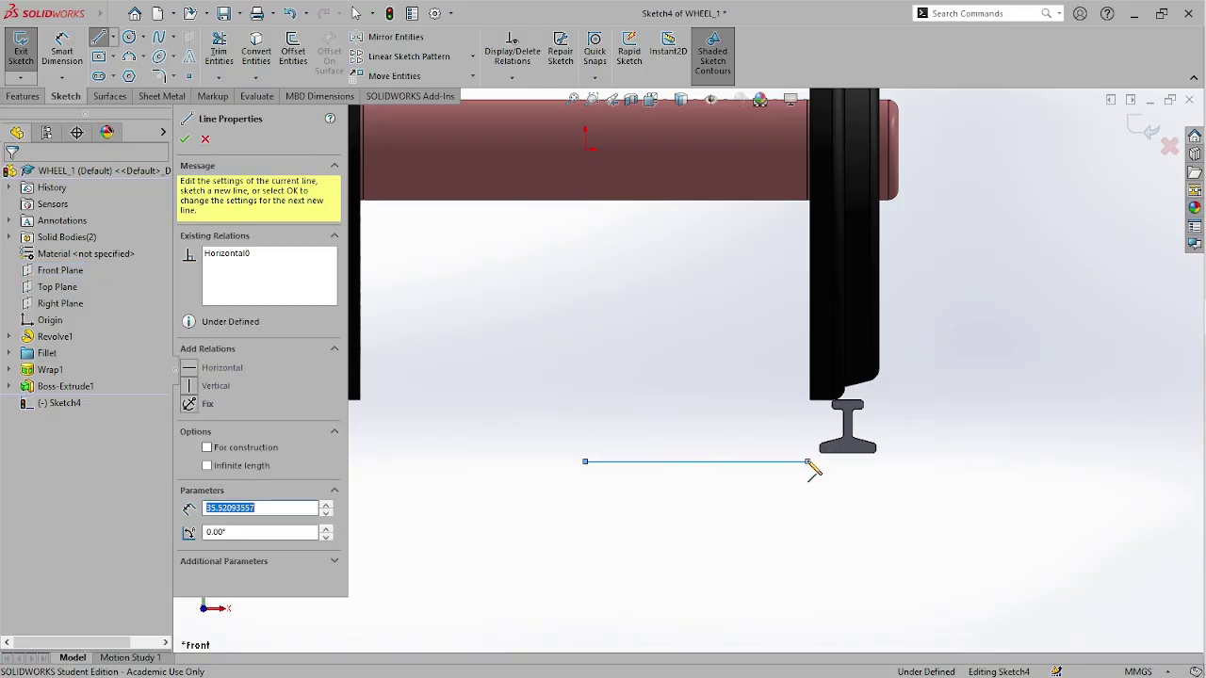
# - Finish the sleeper outline with a notch under the rail, sloped right corner, right end and bottom edge
pyautogui.click(886, 469)
pyautogui.click(886, 457)
pyautogui.click(949, 457)
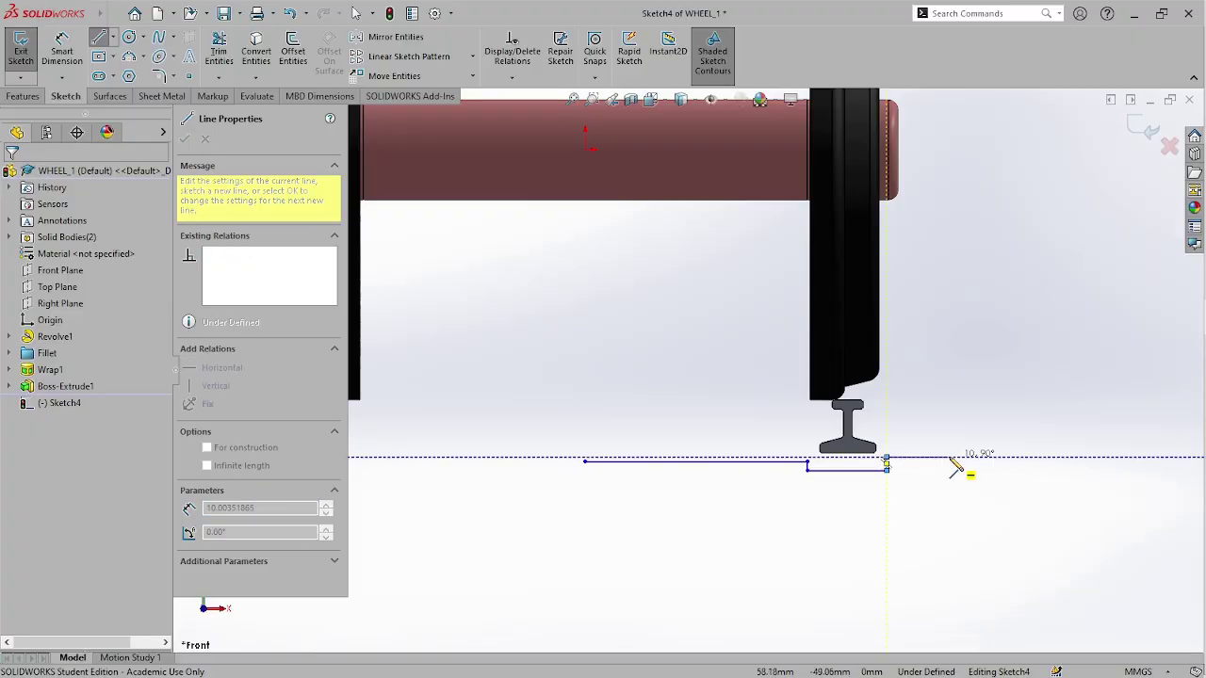
pyautogui.click(990, 506)
pyautogui.click(990, 564)
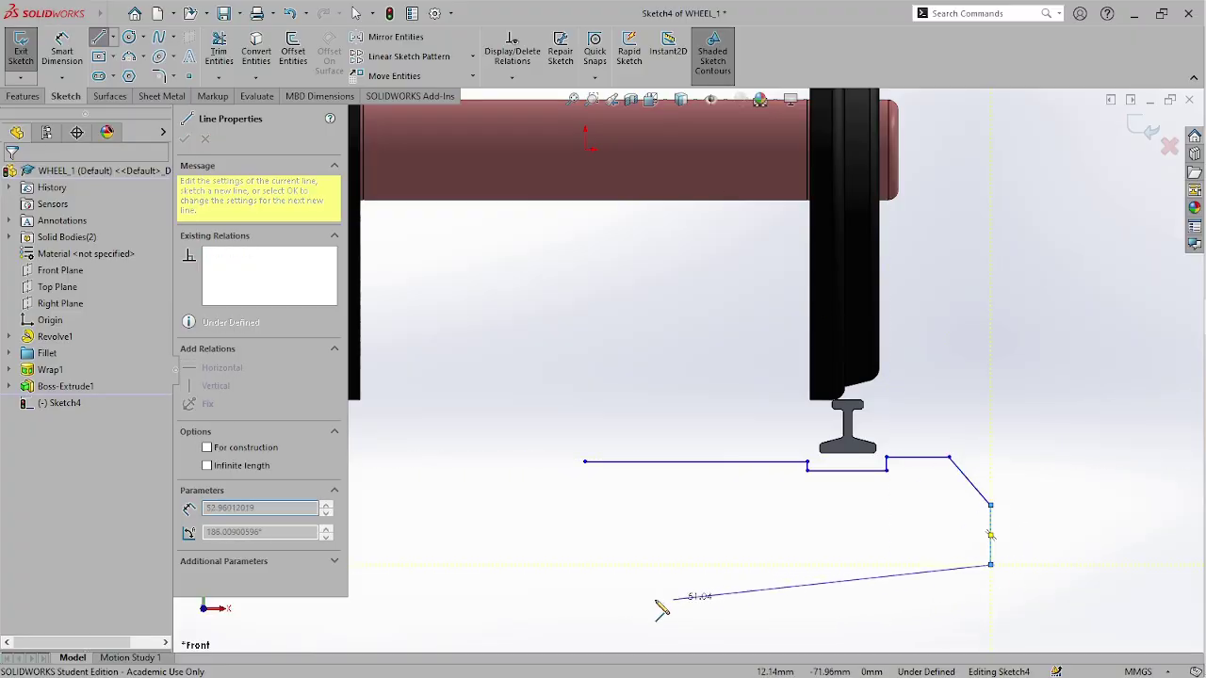
pyautogui.click(591, 564)
pyautogui.click(585, 462)
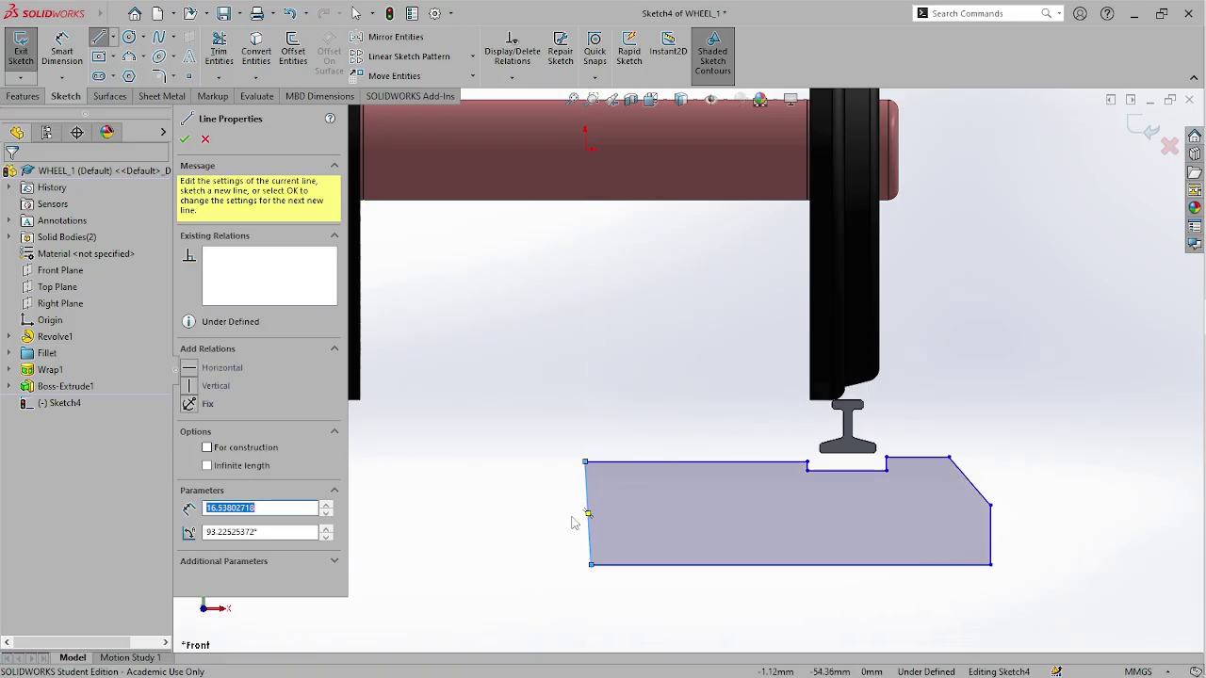
# - Make the sleeper's left edge vertical
pyautogui.press('Escape')
pyautogui.click(588, 509)
pyautogui.click(657, 429)
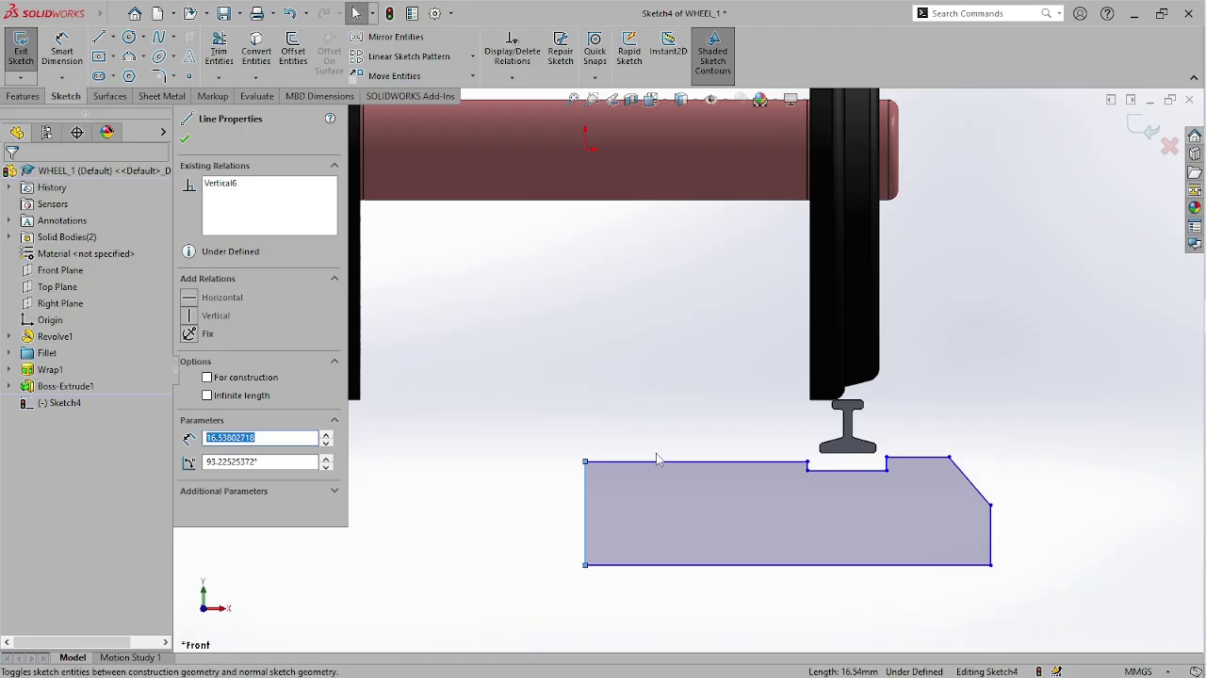
pyautogui.click(557, 502)
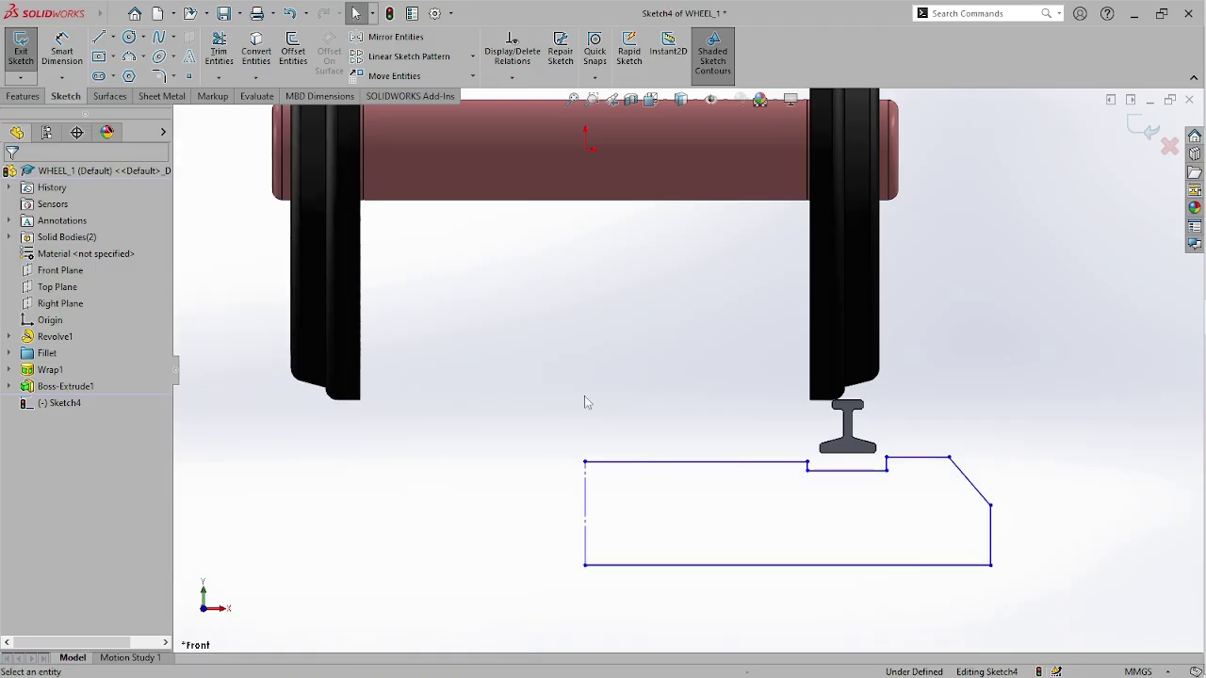
# - Align the sleeper's top-left corner vertically with the origin
pyautogui.click(586, 463)
pyautogui.keyDown('ctrl'); pyautogui.click(585, 150); pyautogui.keyUp('ctrl')
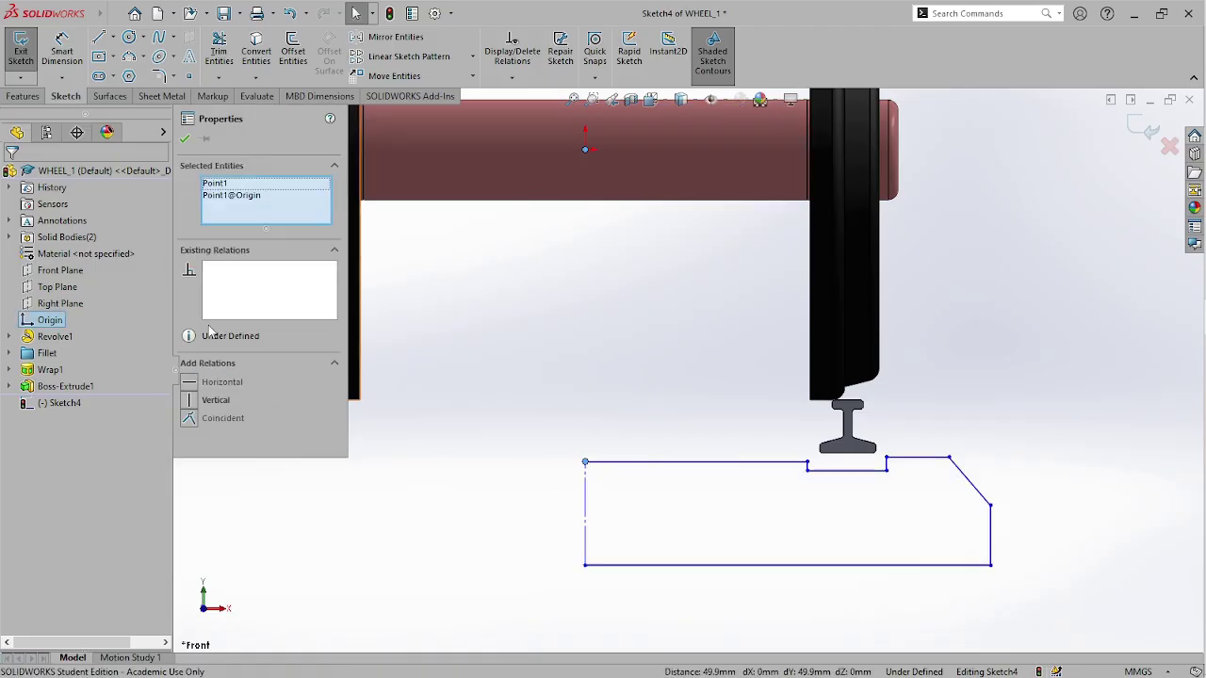
pyautogui.click(189, 399)
pyautogui.click(559, 334)
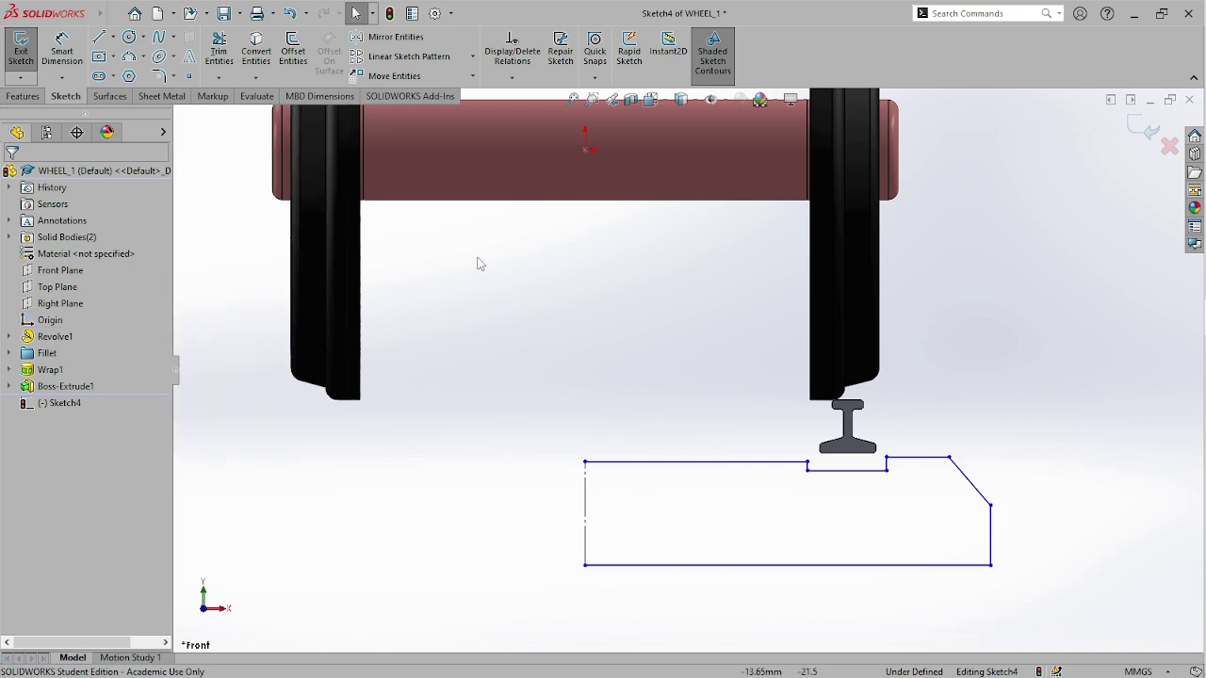
# - Dimension the profile's top edge 47.69 mm below the origin
pyautogui.click(61, 49)
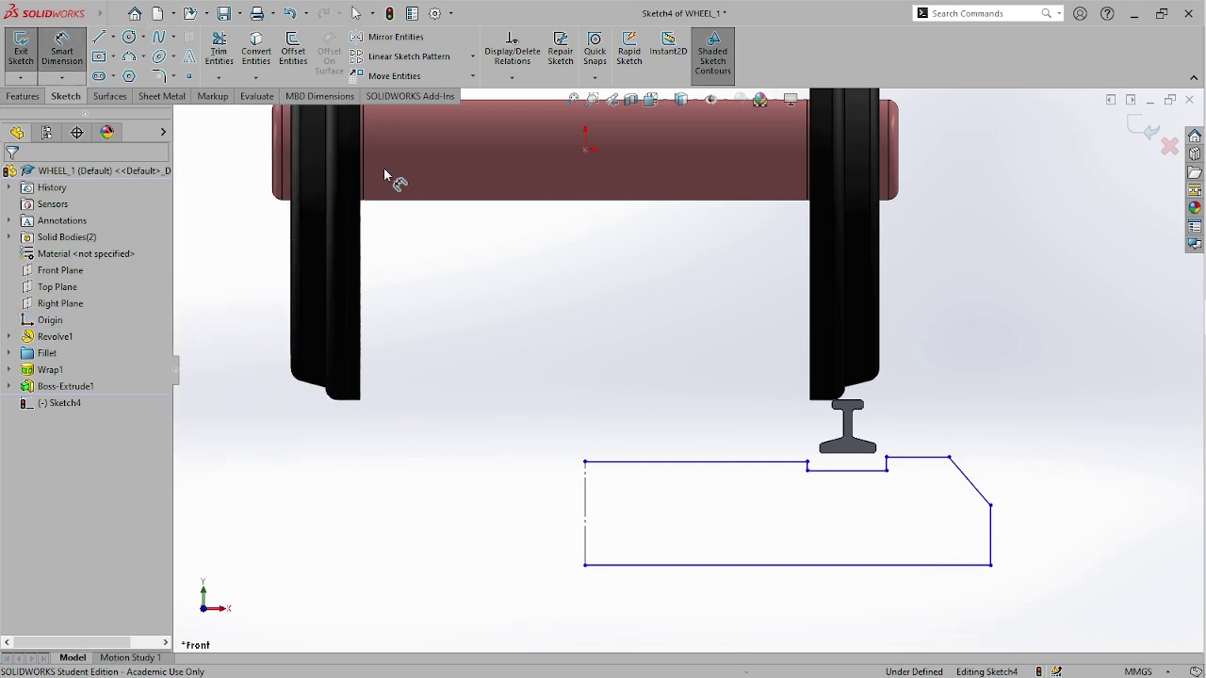
pyautogui.click(586, 151)
pyautogui.click(647, 464)
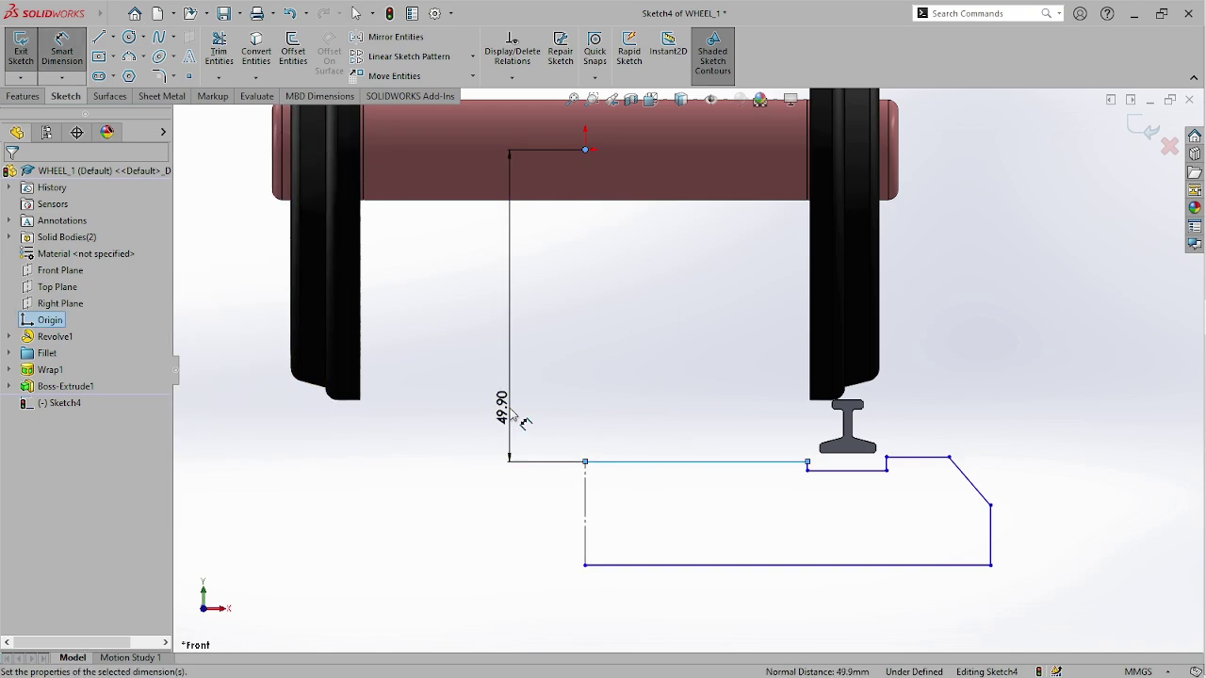
pyautogui.click(525, 422)
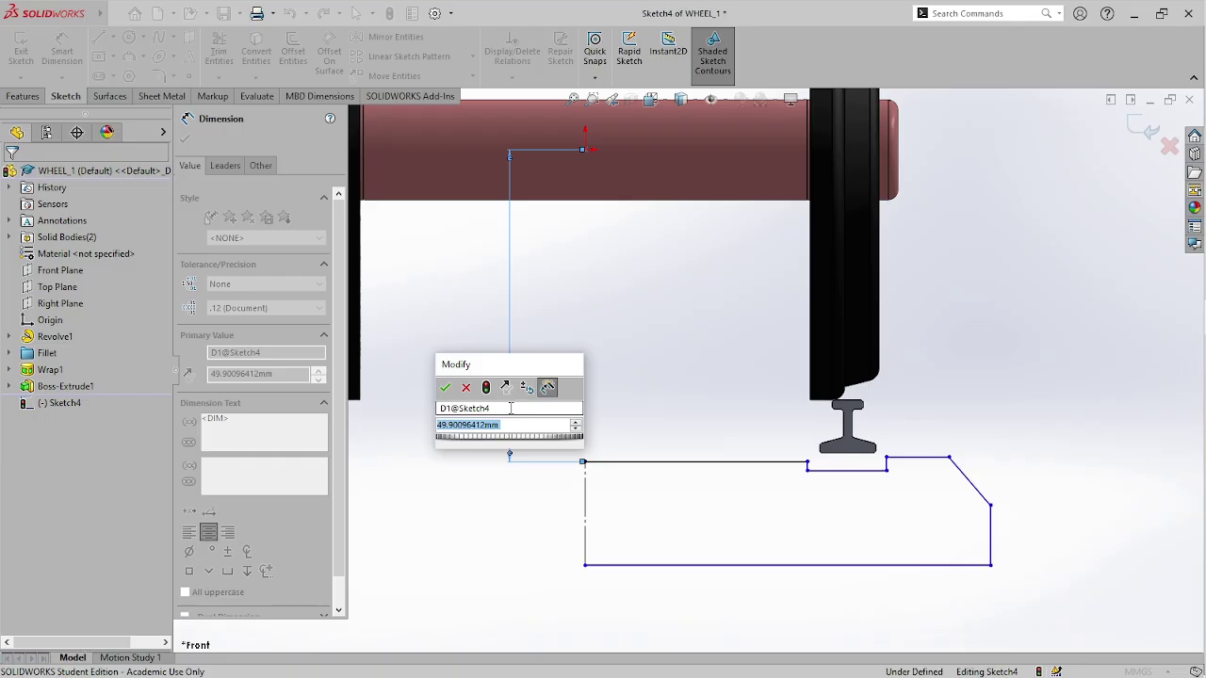
pyautogui.write('47.')
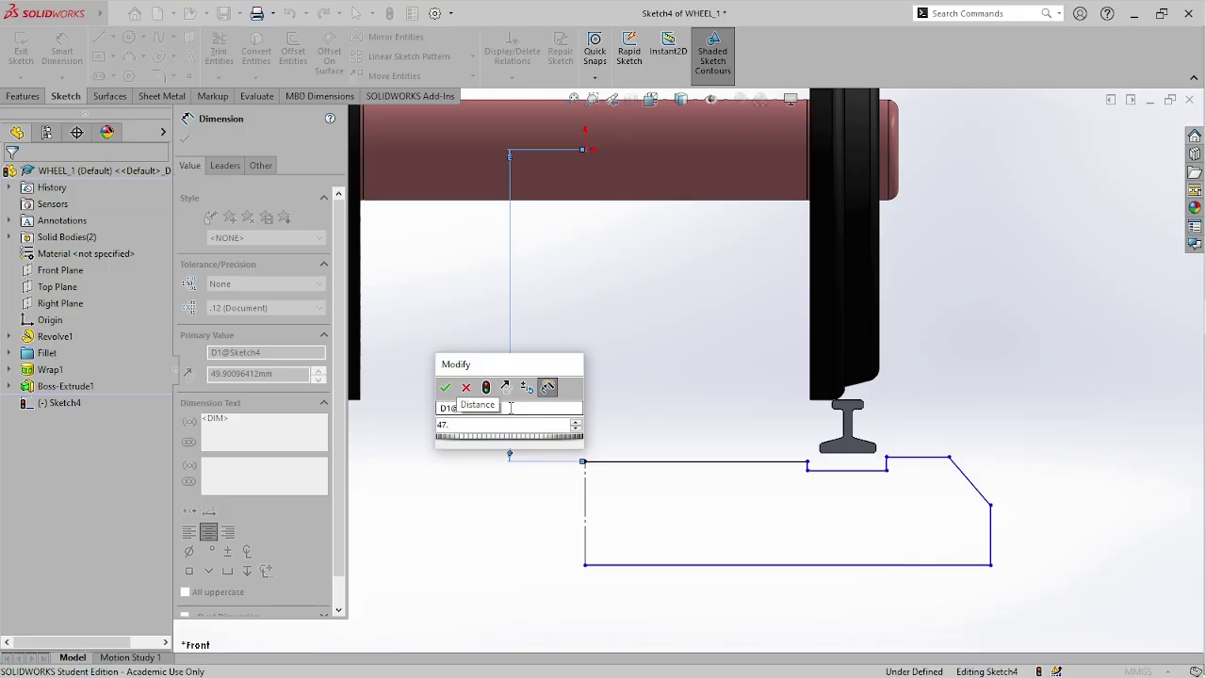
pyautogui.write('8')
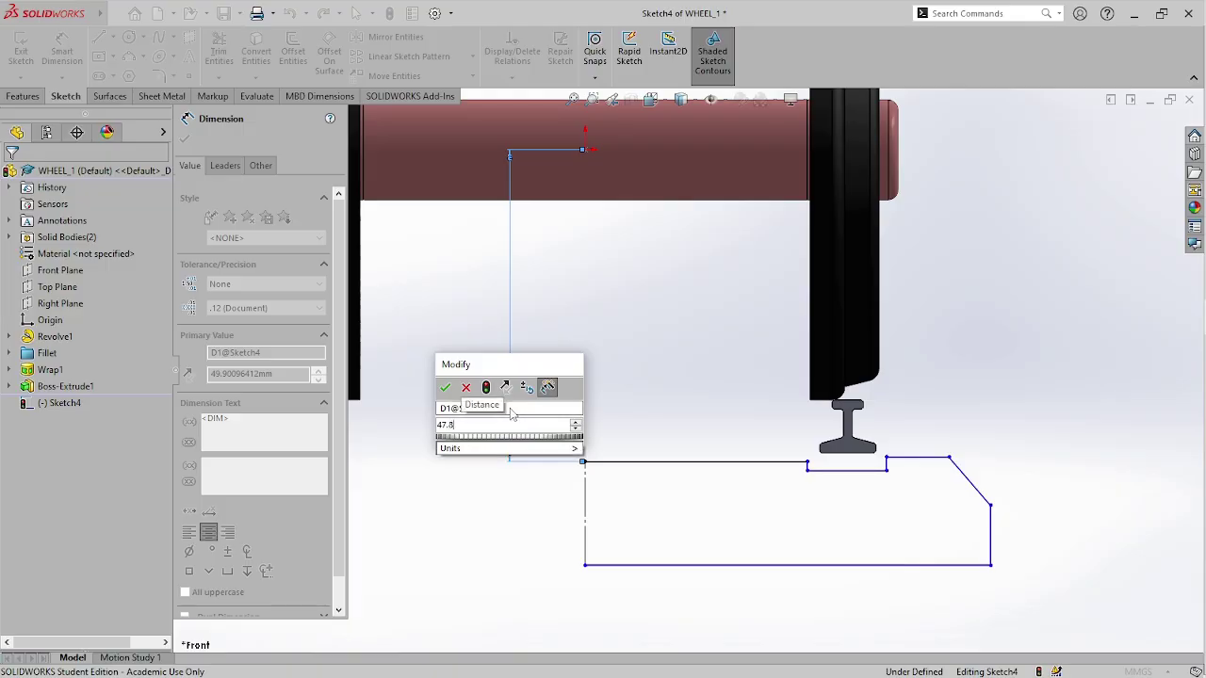
pyautogui.press('BackSpace')
pyautogui.write('69')
pyautogui.press('Return')
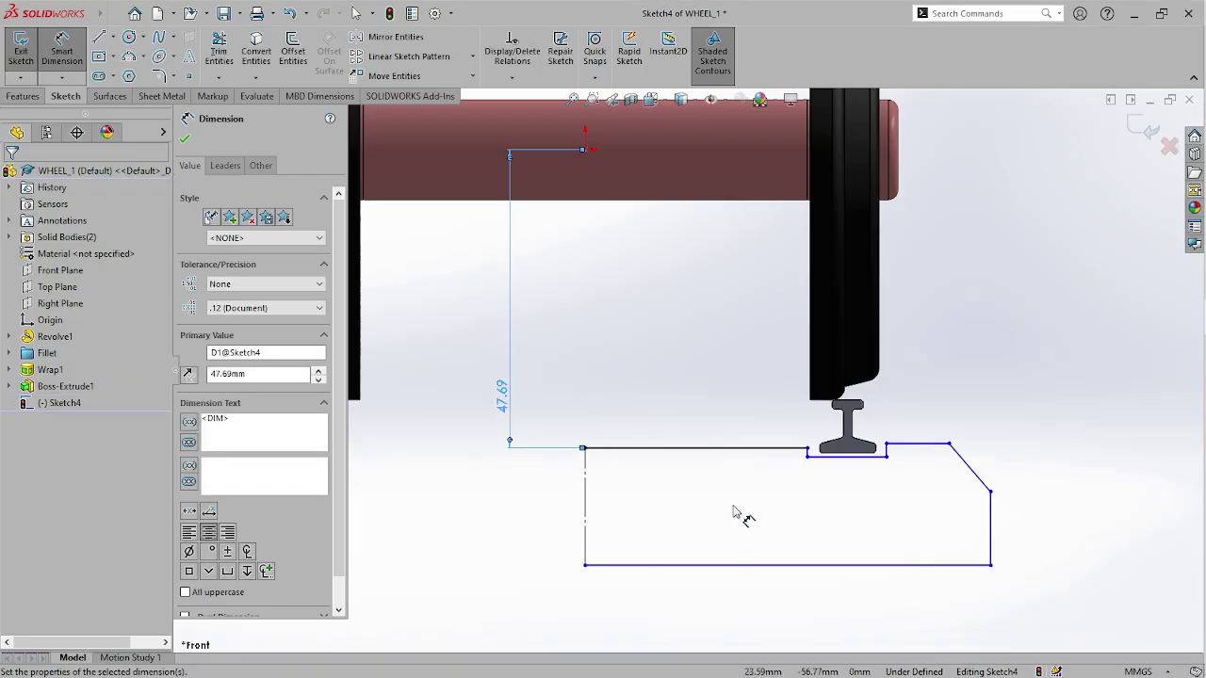
pyautogui.press('Escape')
# - Make the top edge collinear with the short right top segment
pyautogui.click(764, 450)
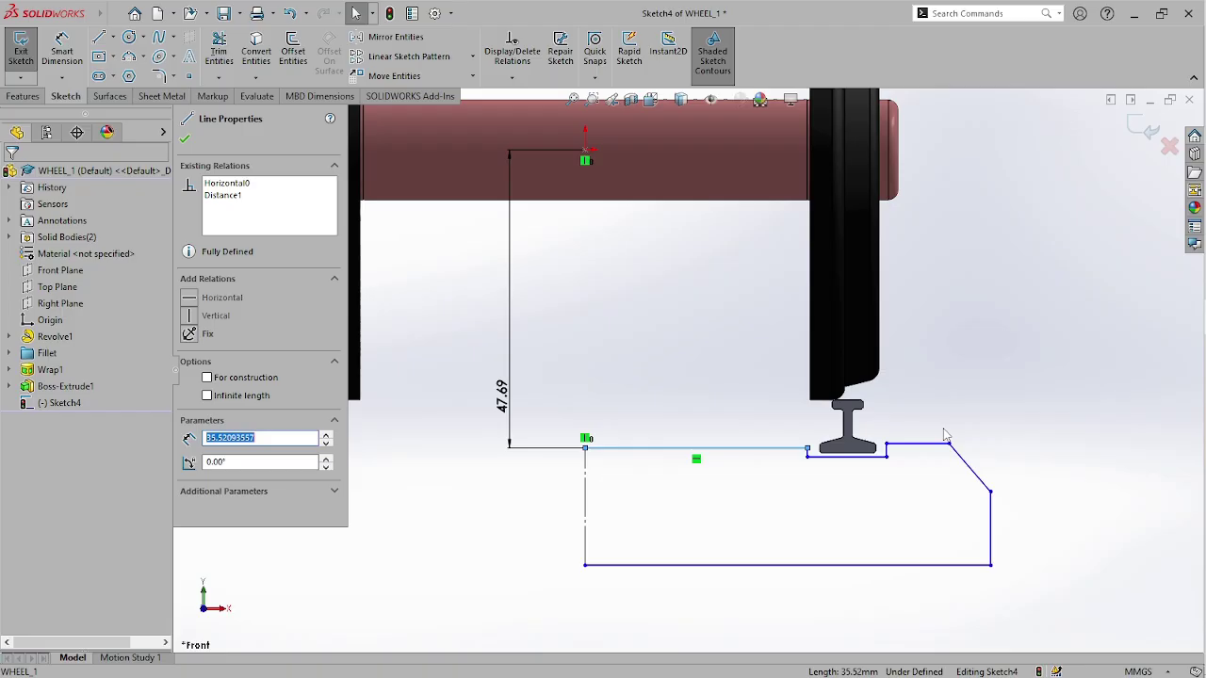
pyautogui.keyDown('ctrl'); pyautogui.click(939, 447); pyautogui.keyUp('ctrl')
pyautogui.click(218, 417)
pyautogui.click(1011, 405)
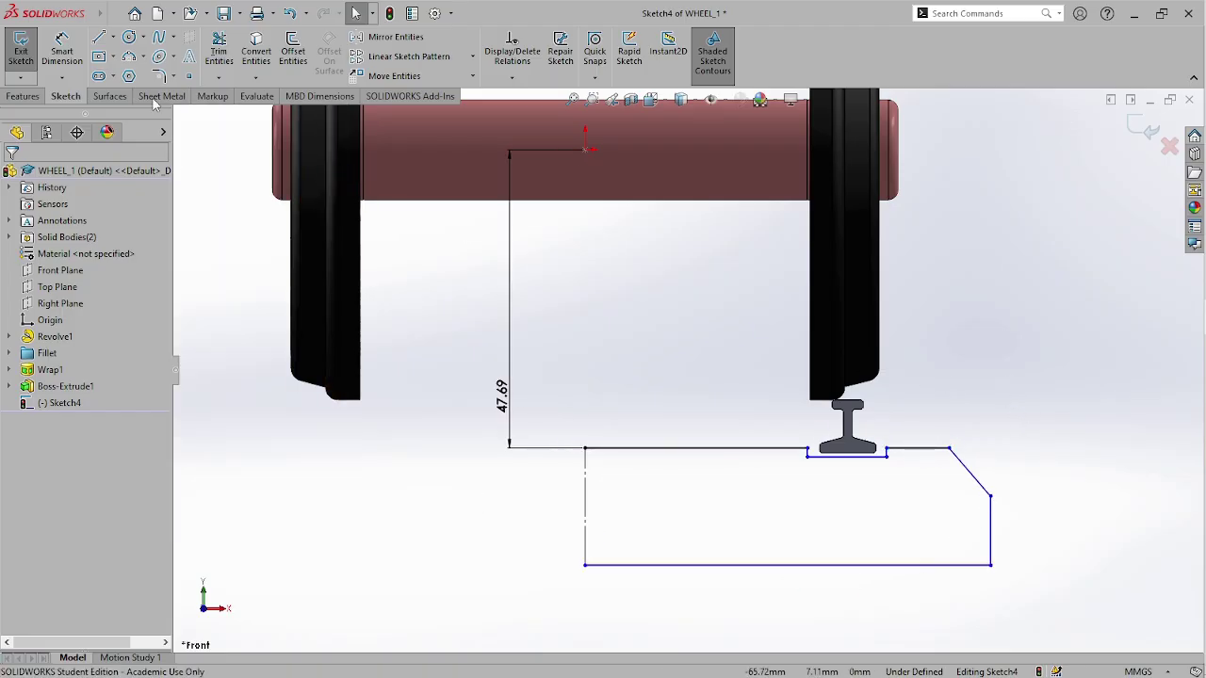
# - Dimension the sleeper's right vertical edge to 3.50 mm
pyautogui.click(58, 42)
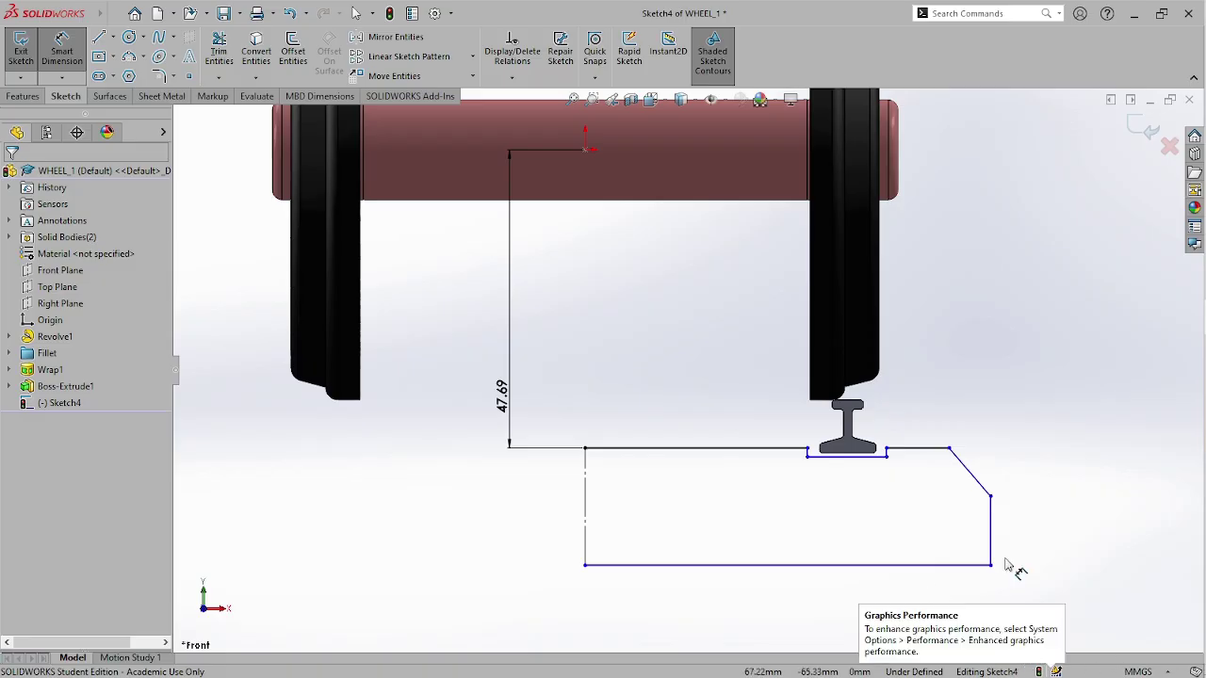
pyautogui.click(991, 534)
pyautogui.click(1071, 539)
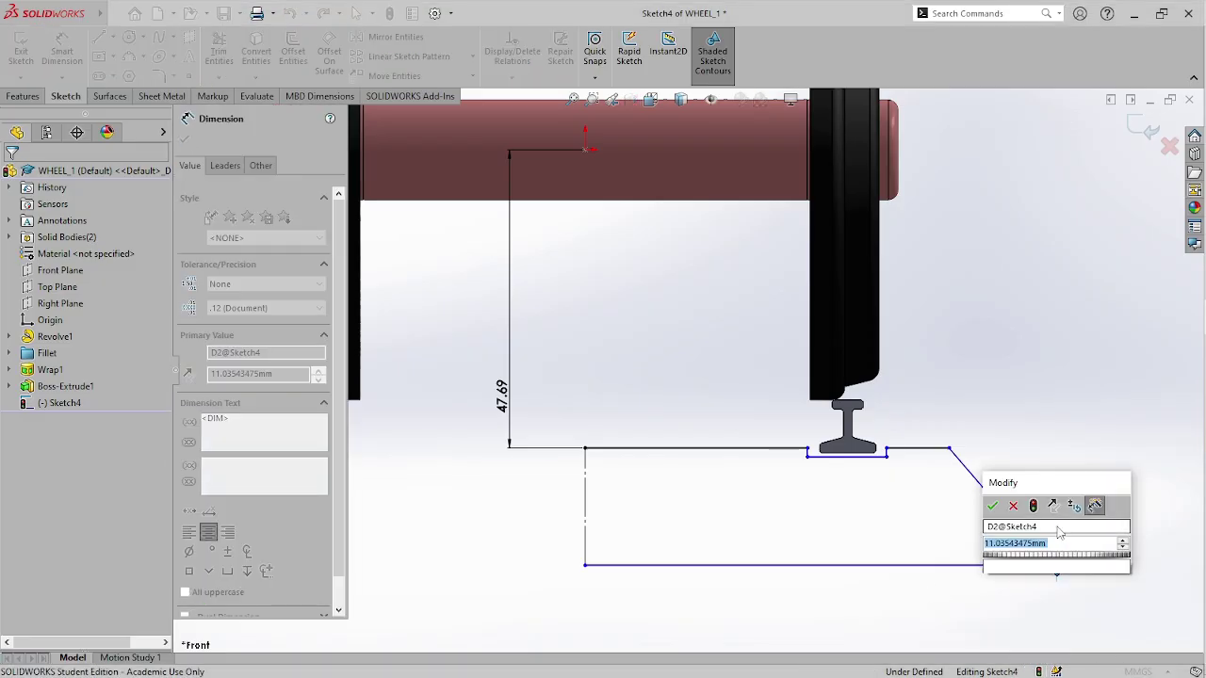
pyautogui.write('3.5')
pyautogui.press('Return')
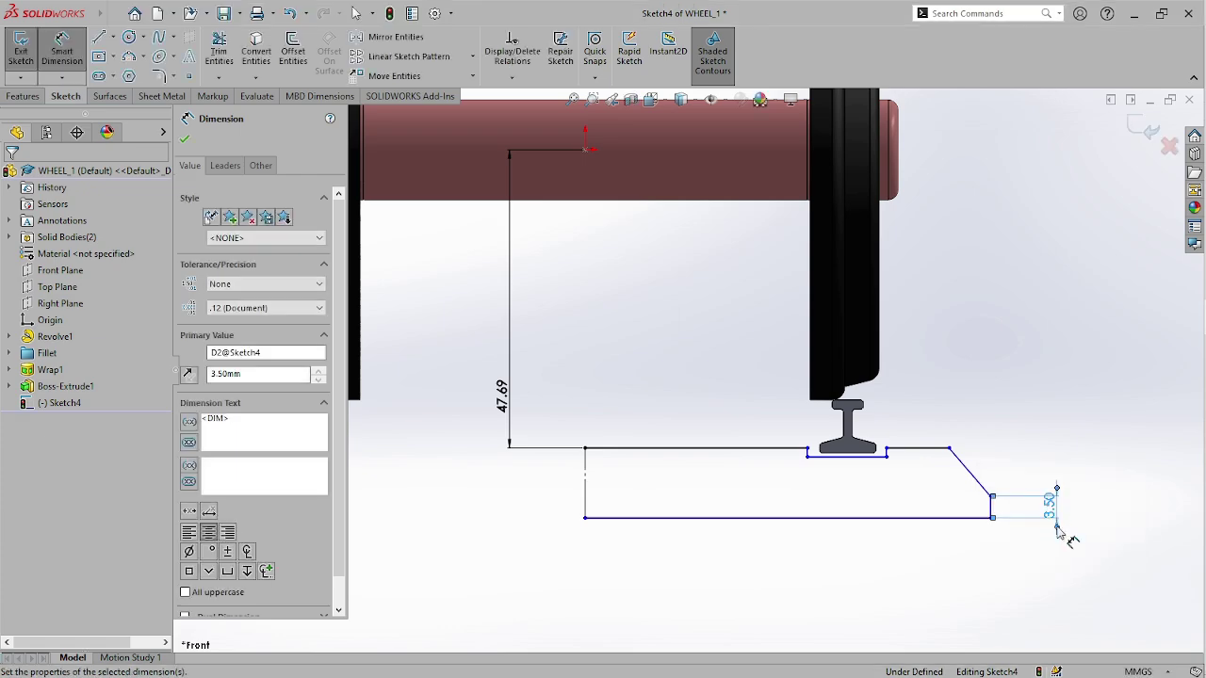
# - Set the short top step beside the rail to 10.00 mm
pyautogui.click(997, 514)
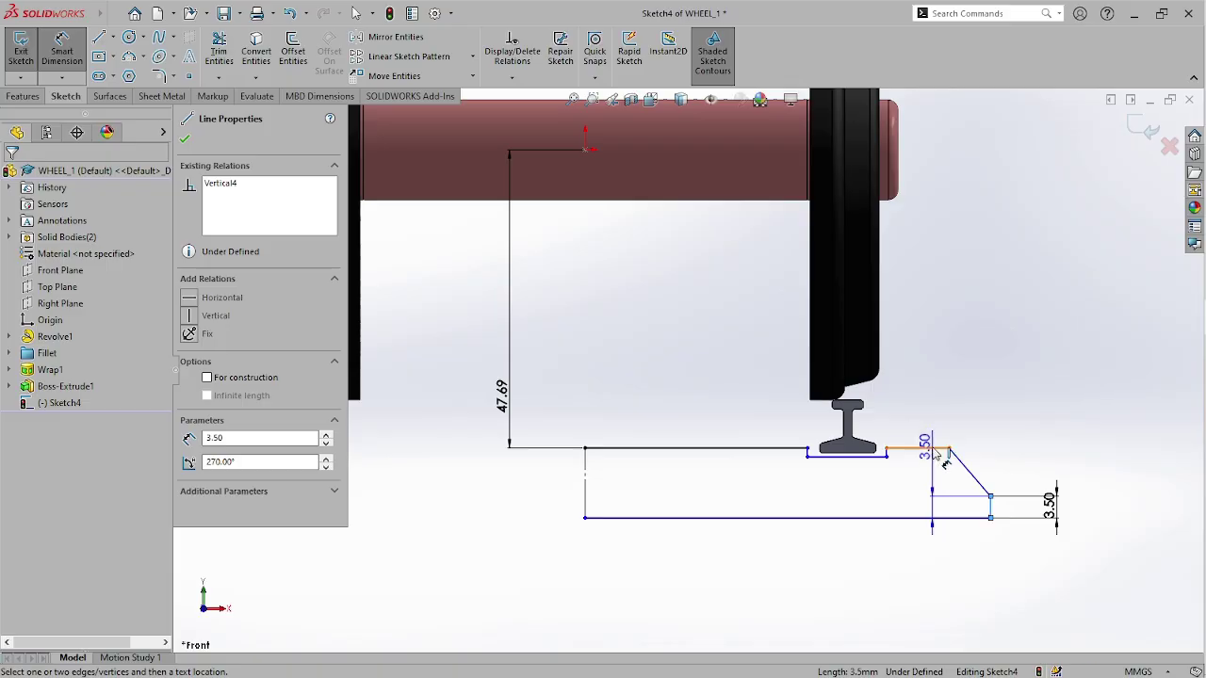
pyautogui.click(921, 448)
pyautogui.press('Escape')
pyautogui.click(929, 449)
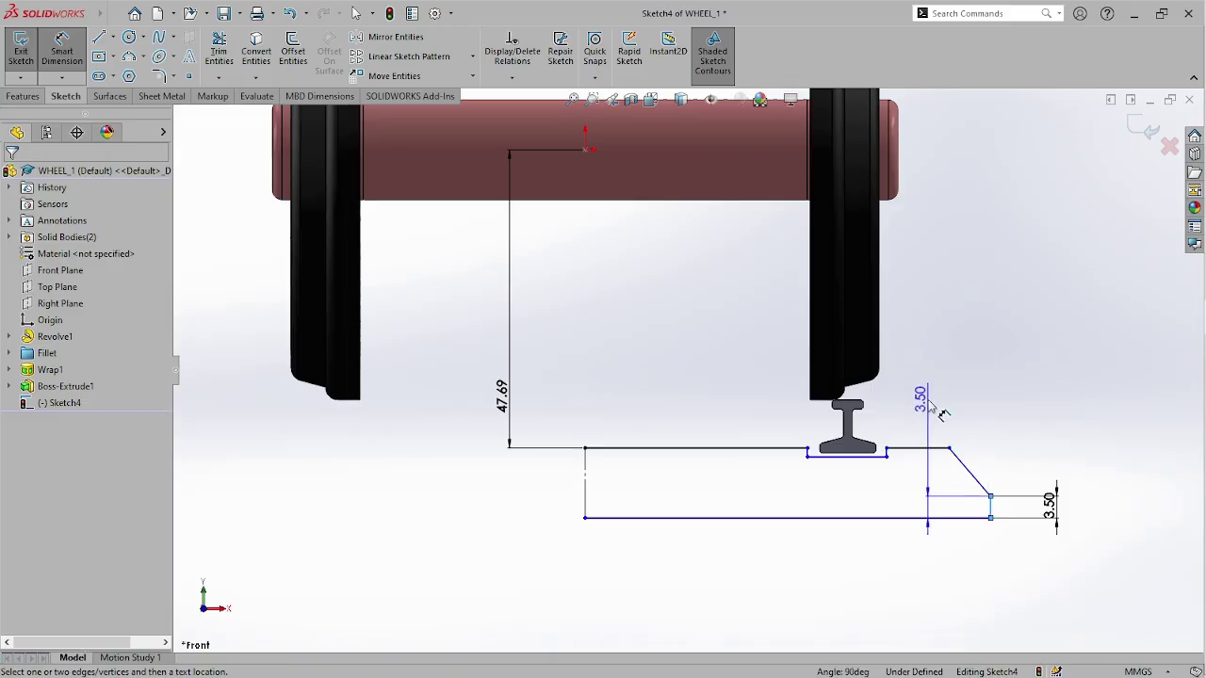
pyautogui.click(886, 449)
pyautogui.click(928, 454)
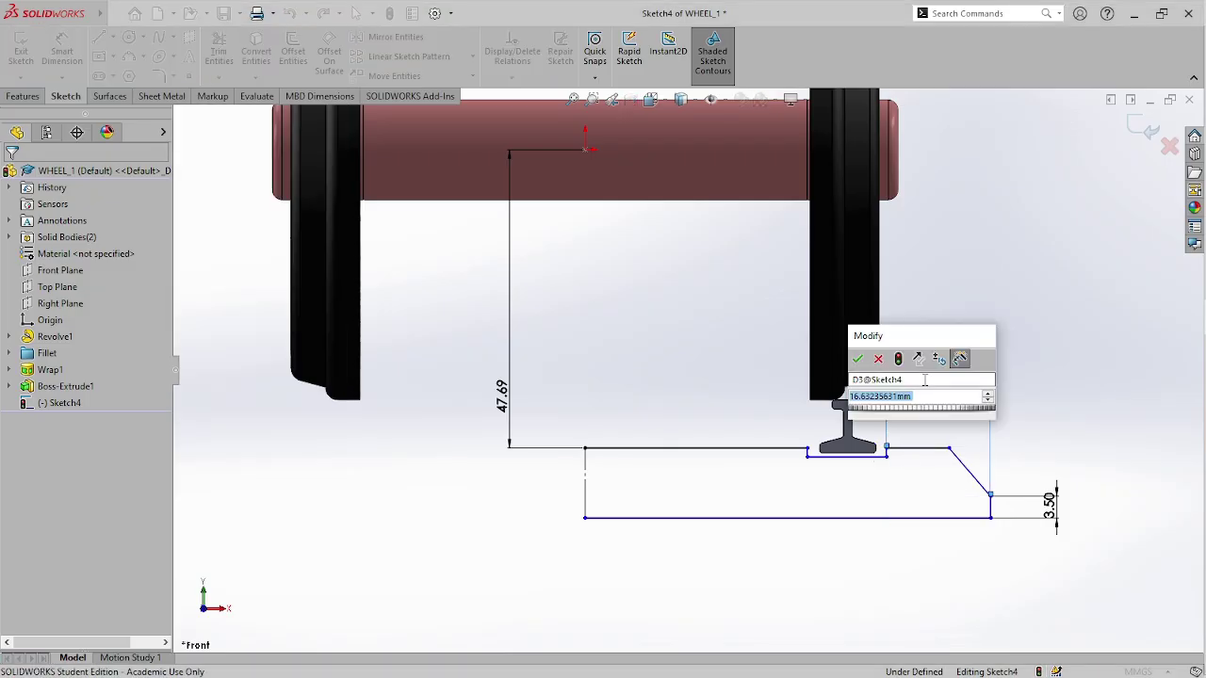
pyautogui.write('10')
pyautogui.press('Return')
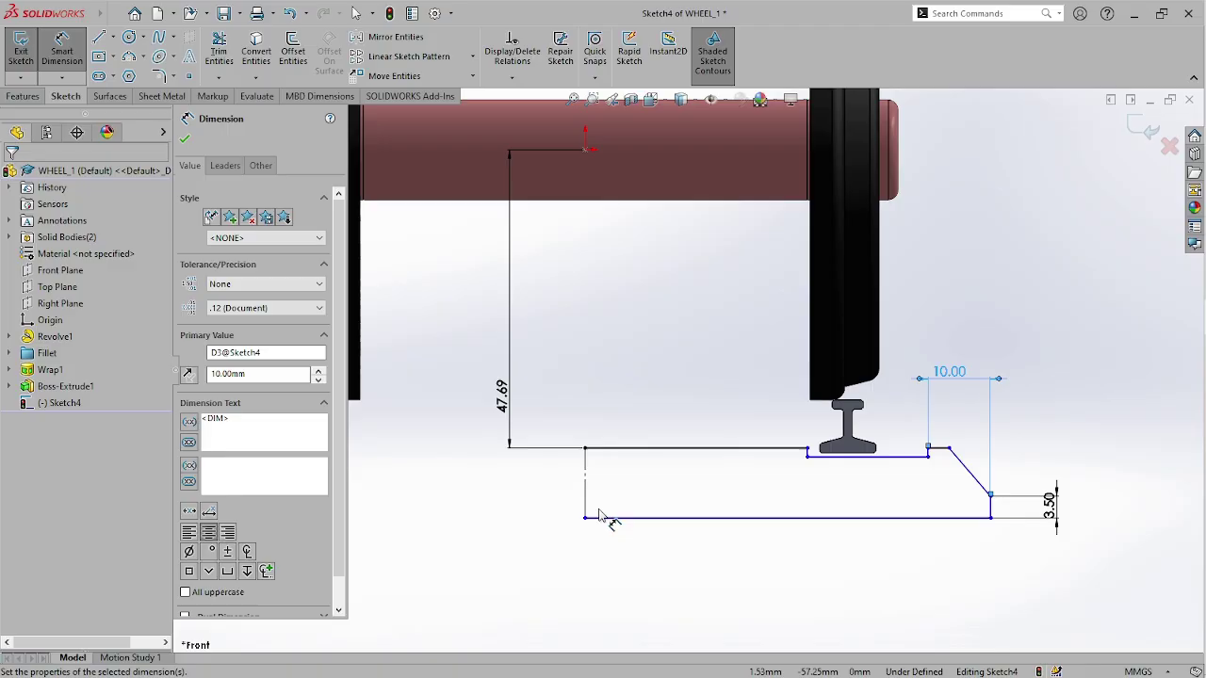
# - Dimension the sleeper's bottom edge to 56.90 mm
pyautogui.click(641, 517)
pyautogui.click(648, 566)
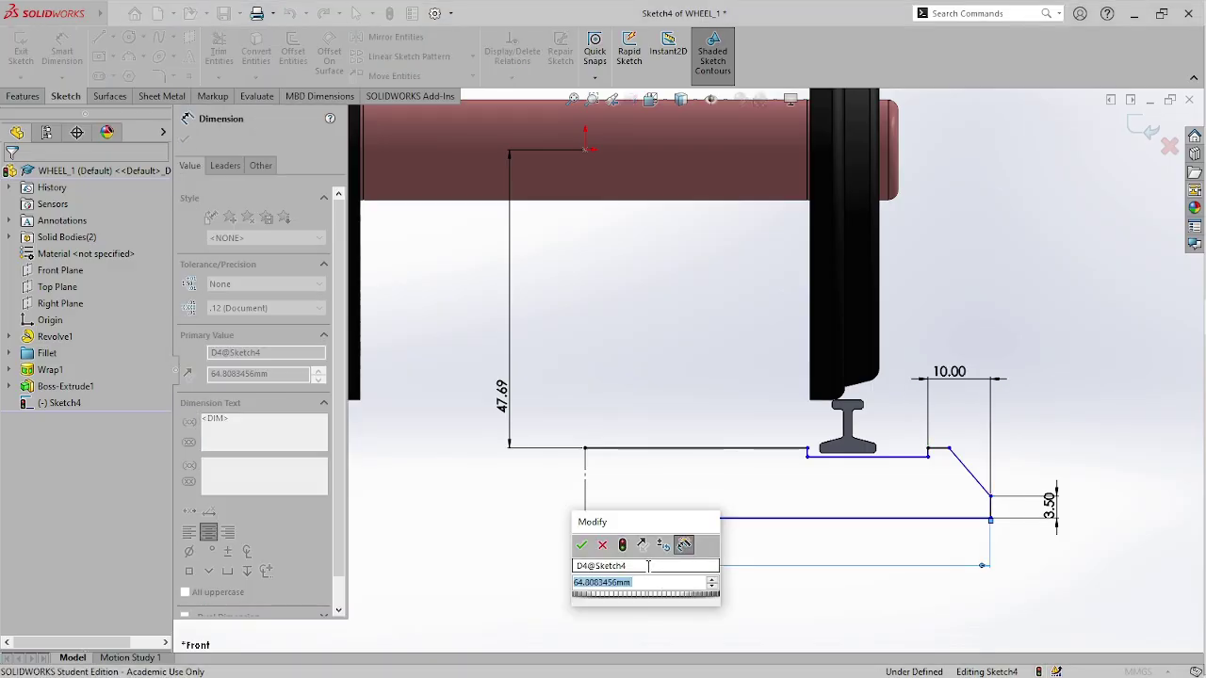
pyautogui.write('56.9')
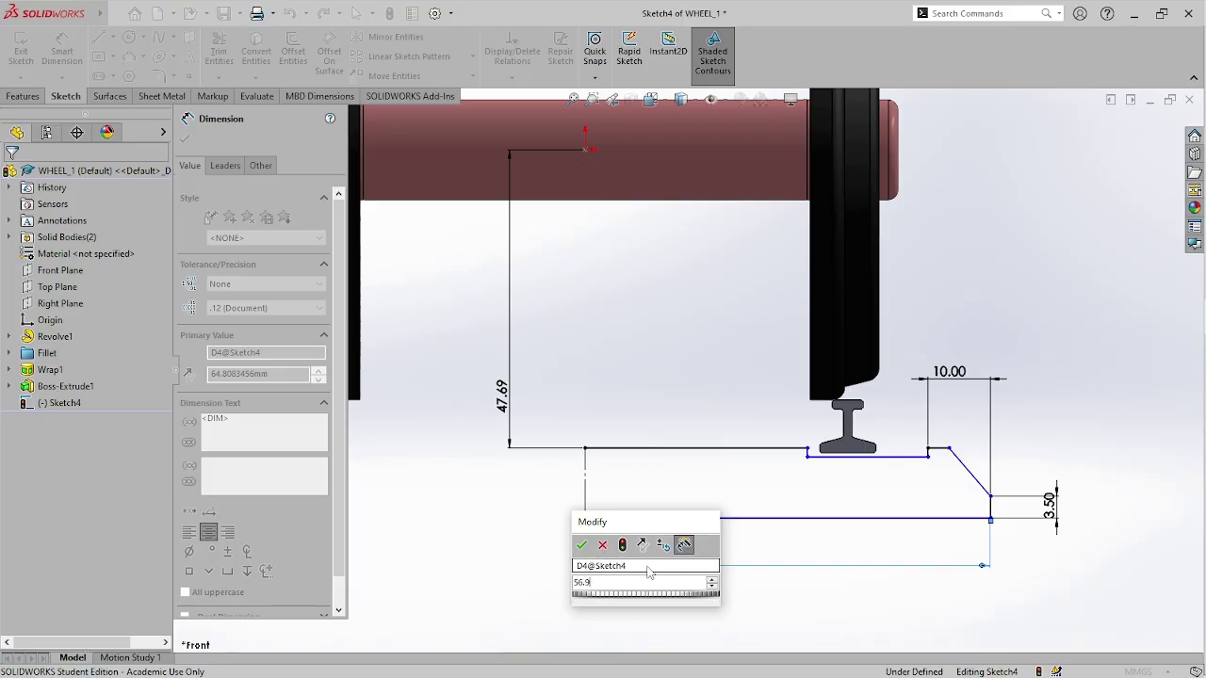
pyautogui.press('Return')
pyautogui.press('Escape')
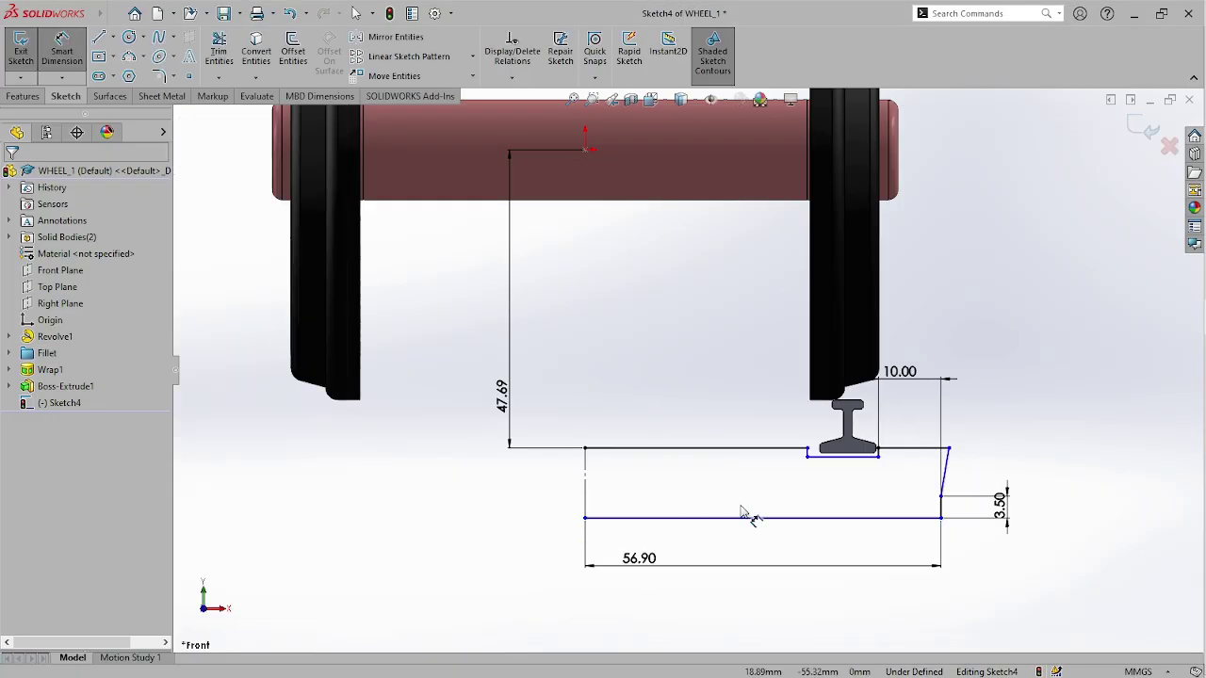
pyautogui.press('Escape')
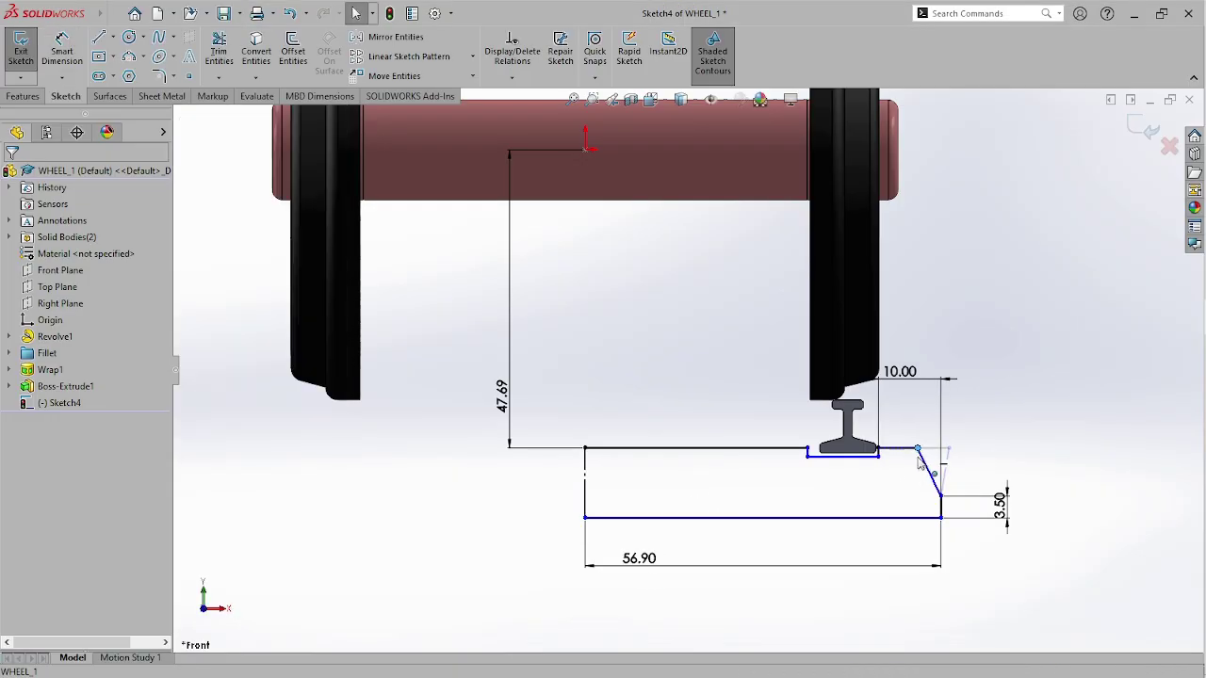
# - Fix the slope's top endpoint 5.00 mm horizontally from the right vertical edge
pyautogui.click(915, 453)
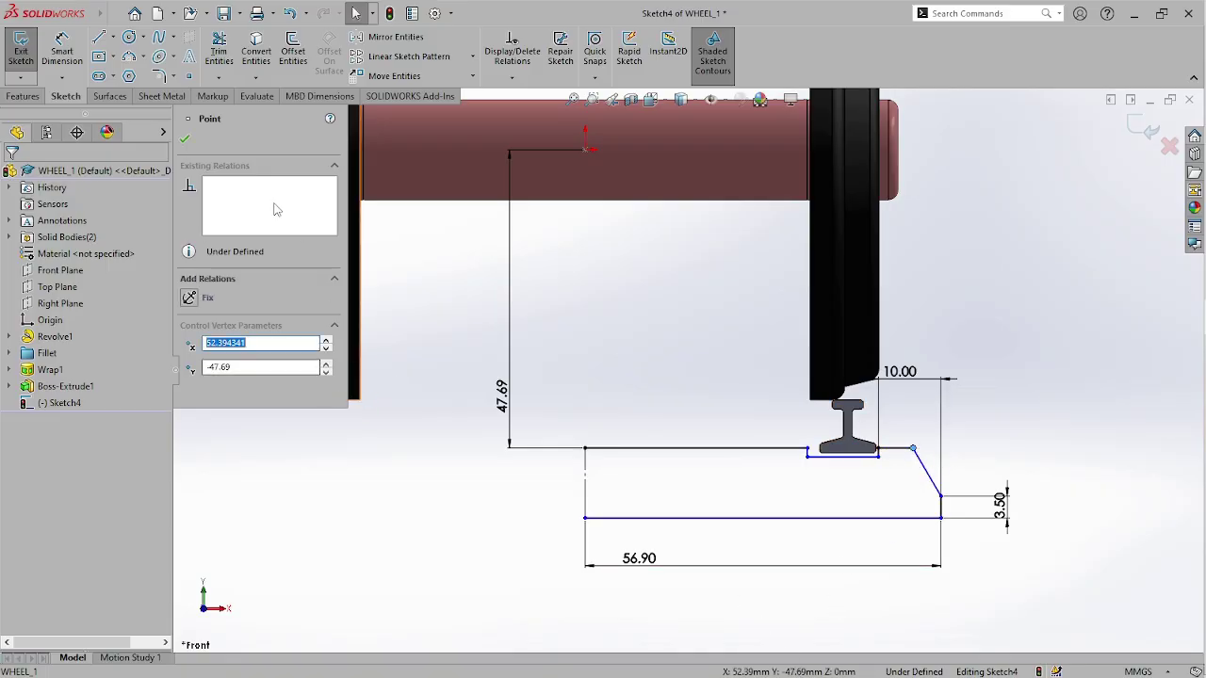
pyautogui.click(62, 52)
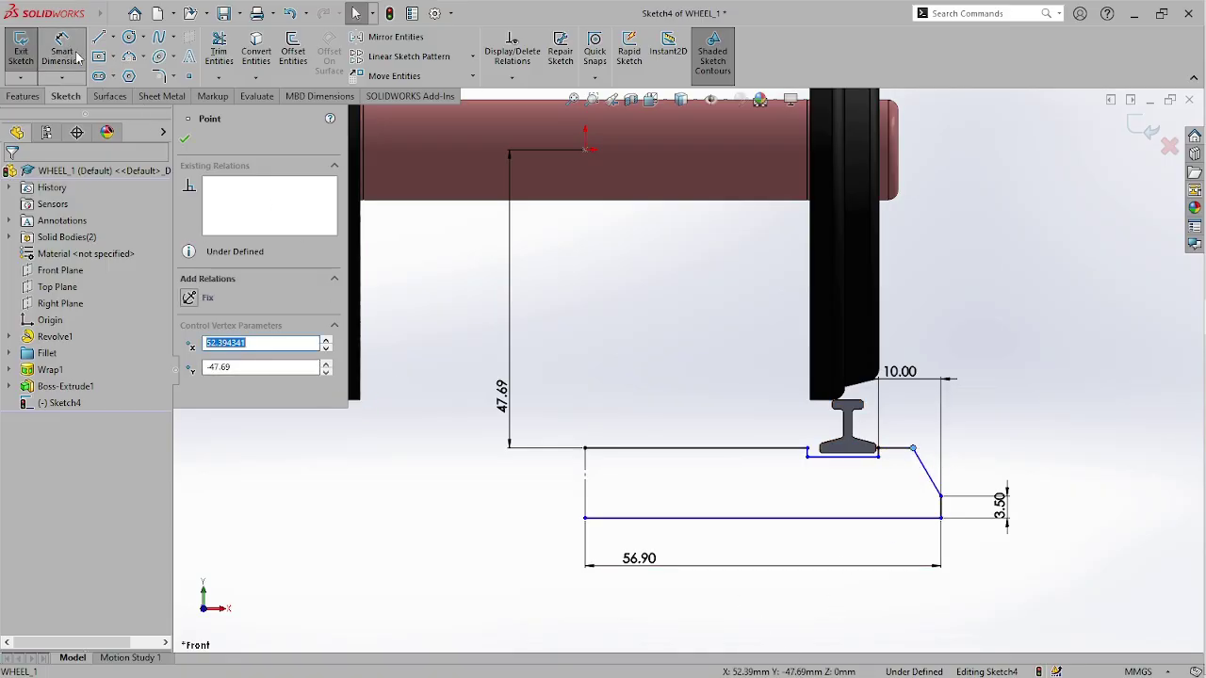
pyautogui.click(914, 450)
pyautogui.click(940, 432)
pyautogui.click(935, 426)
pyautogui.write('5')
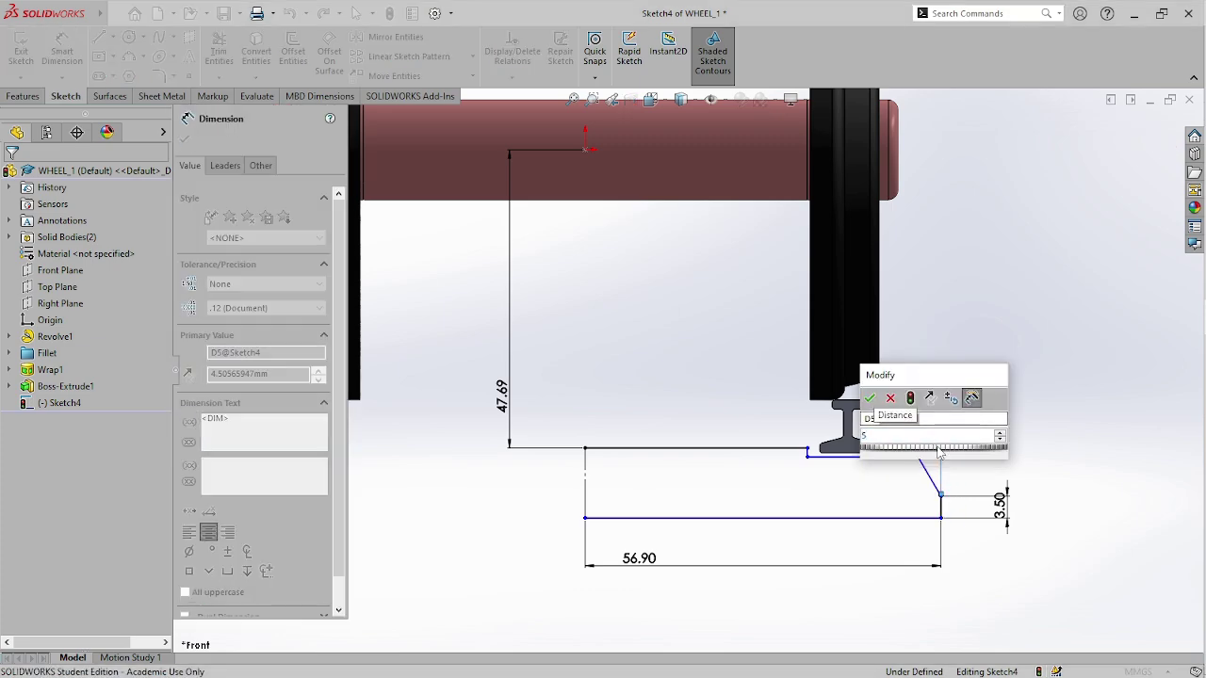
pyautogui.press('Return')
pyautogui.click(931, 481)
pyautogui.press('Escape')
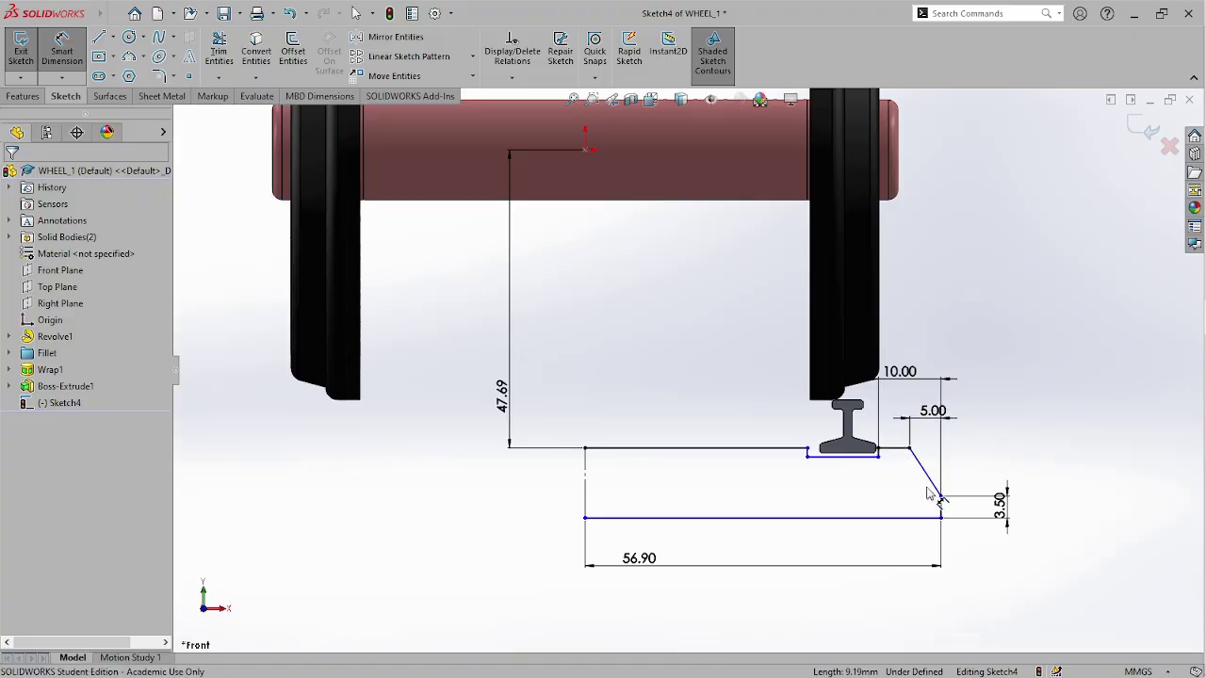
# - Set a 150° angle between the sloped edge and the short top edge
pyautogui.click(921, 469)
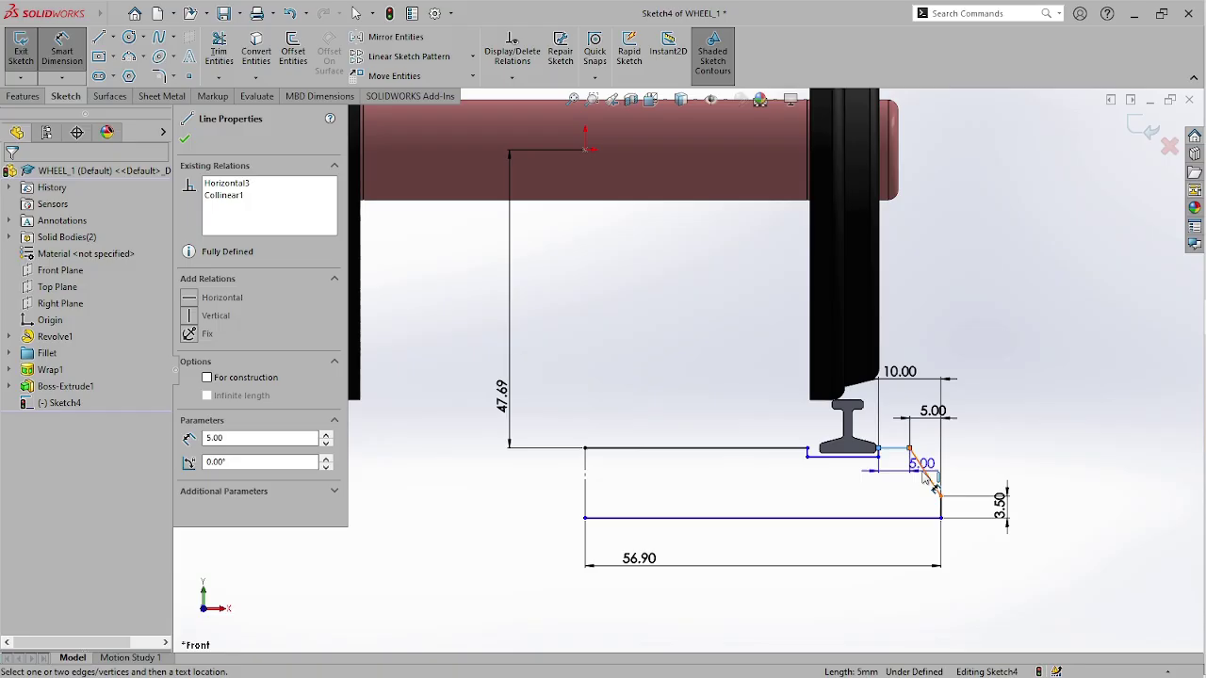
pyautogui.click(894, 449)
pyautogui.click(931, 490)
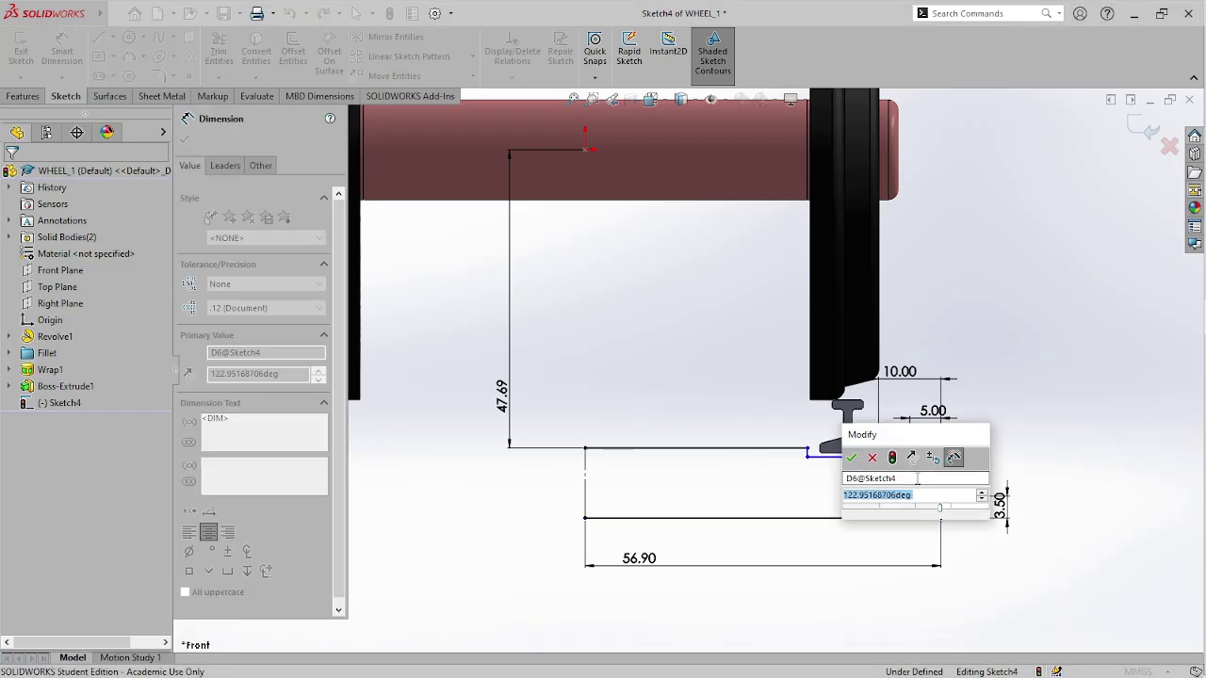
pyautogui.write('150')
pyautogui.press('Return')
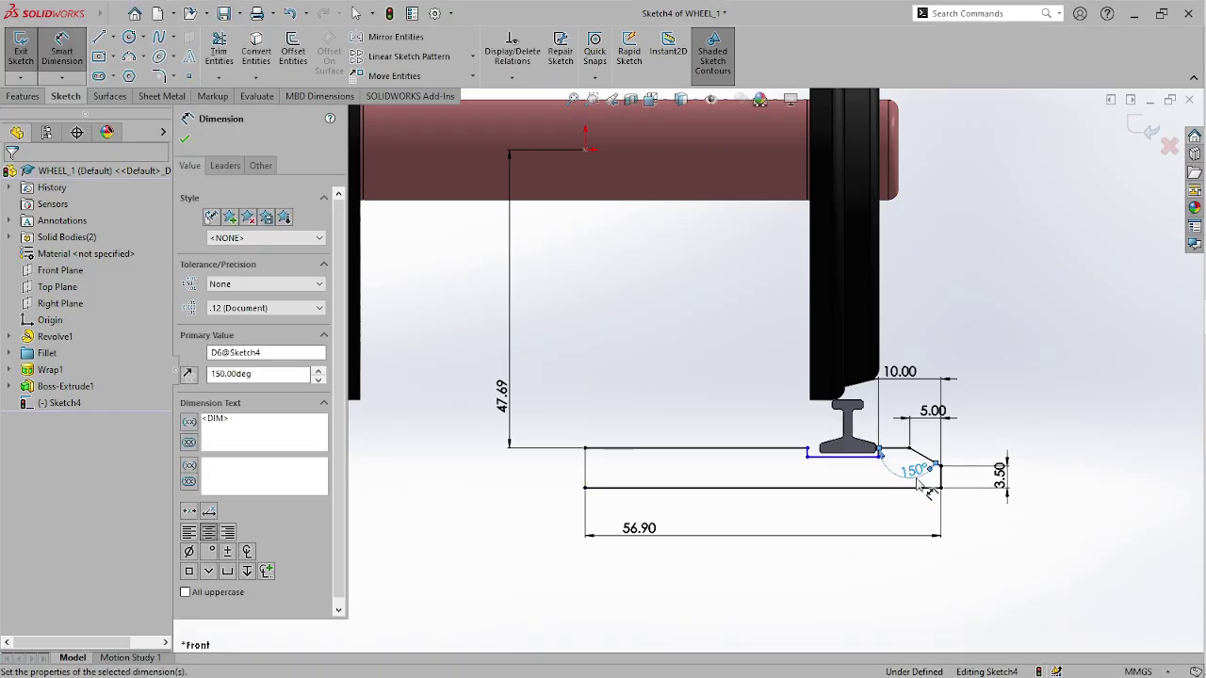
# - Dimension the top edge so the rail notch sits 37.10 mm from the sleeper's left end
pyautogui.scroll(-3, 835, 489)
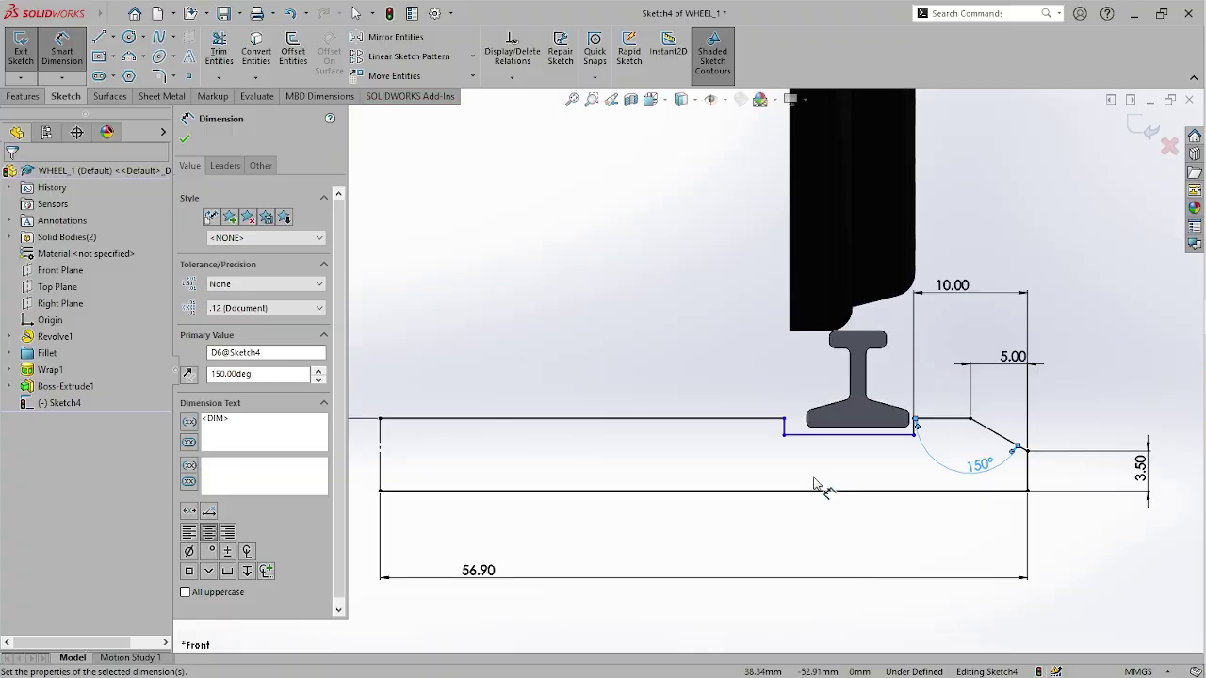
pyautogui.click(761, 422)
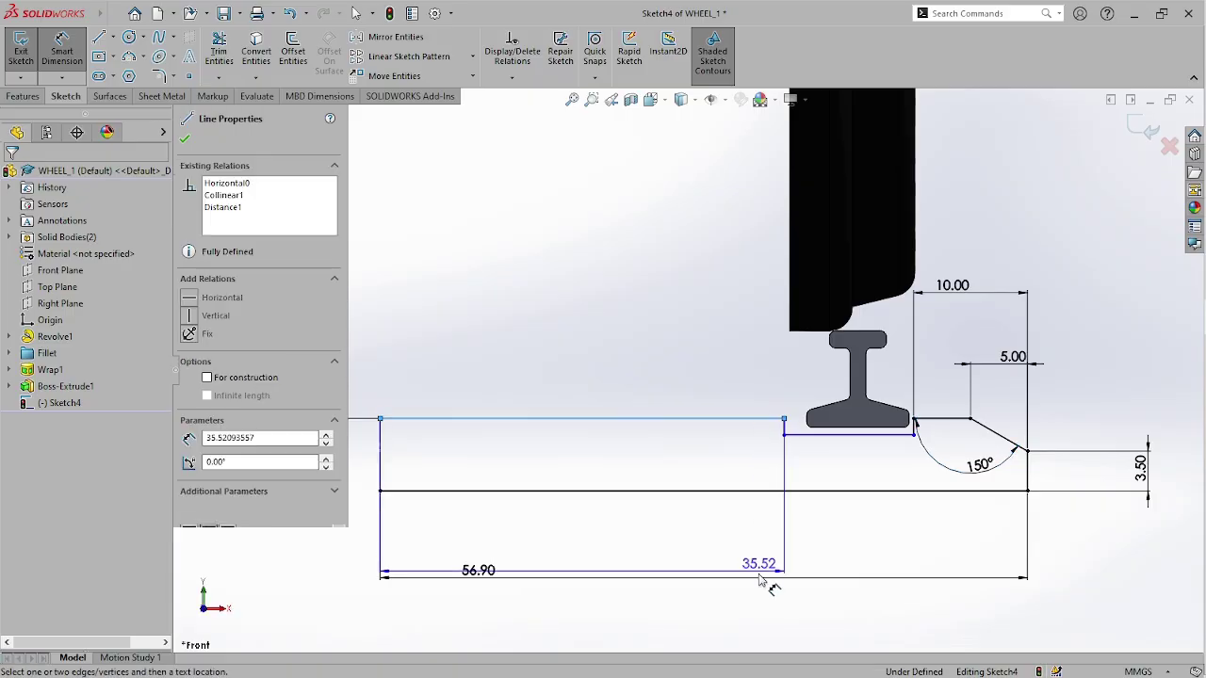
pyautogui.click(751, 607)
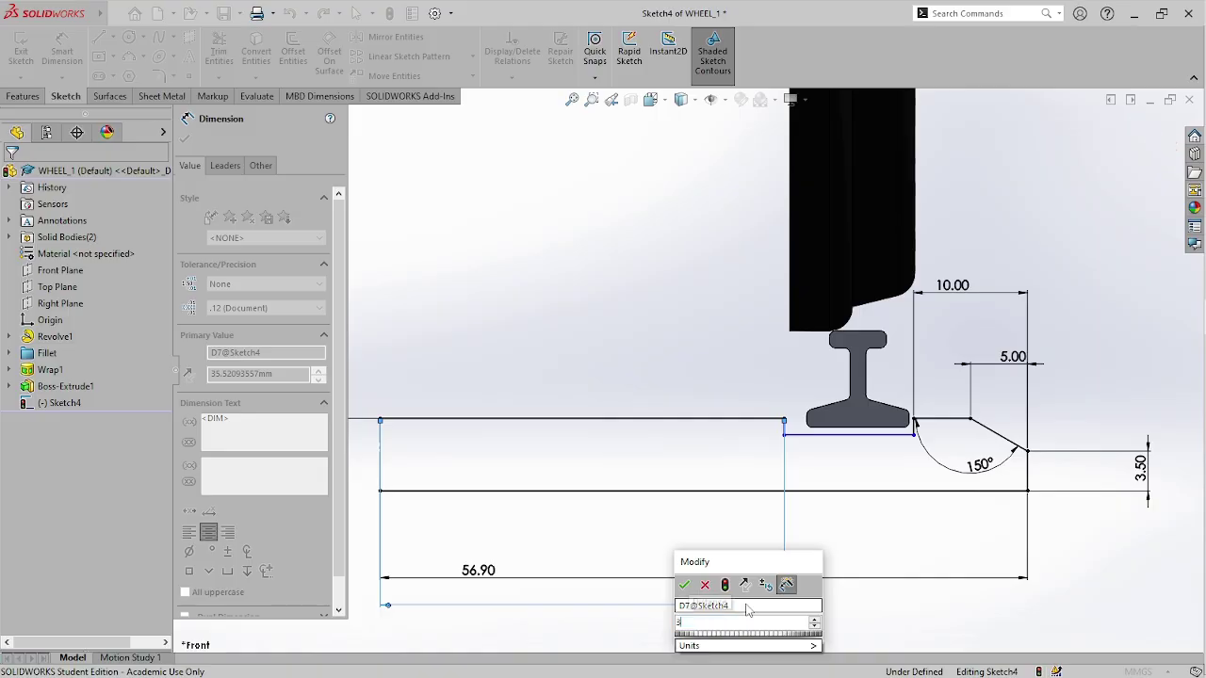
pyautogui.press('Return')
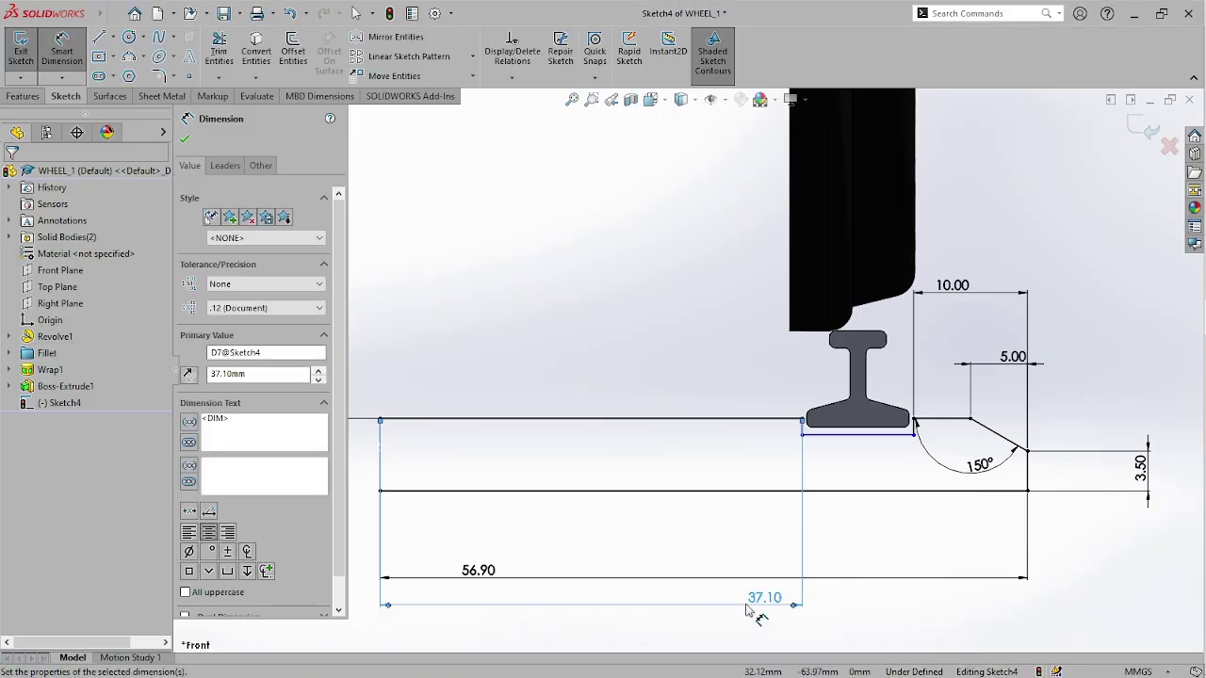
pyautogui.press('Escape')
# - Make the notch's bottom edge collinear with the rail foot's underside
pyautogui.scroll(-6, 900, 437)
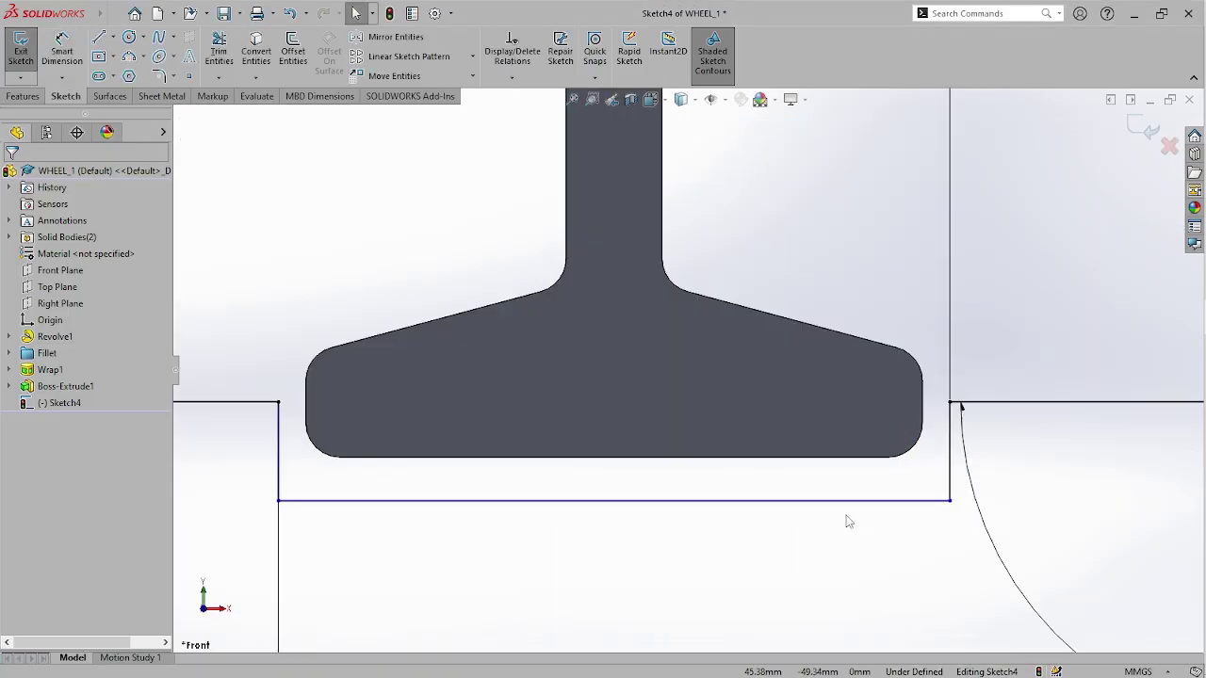
pyautogui.click(783, 503)
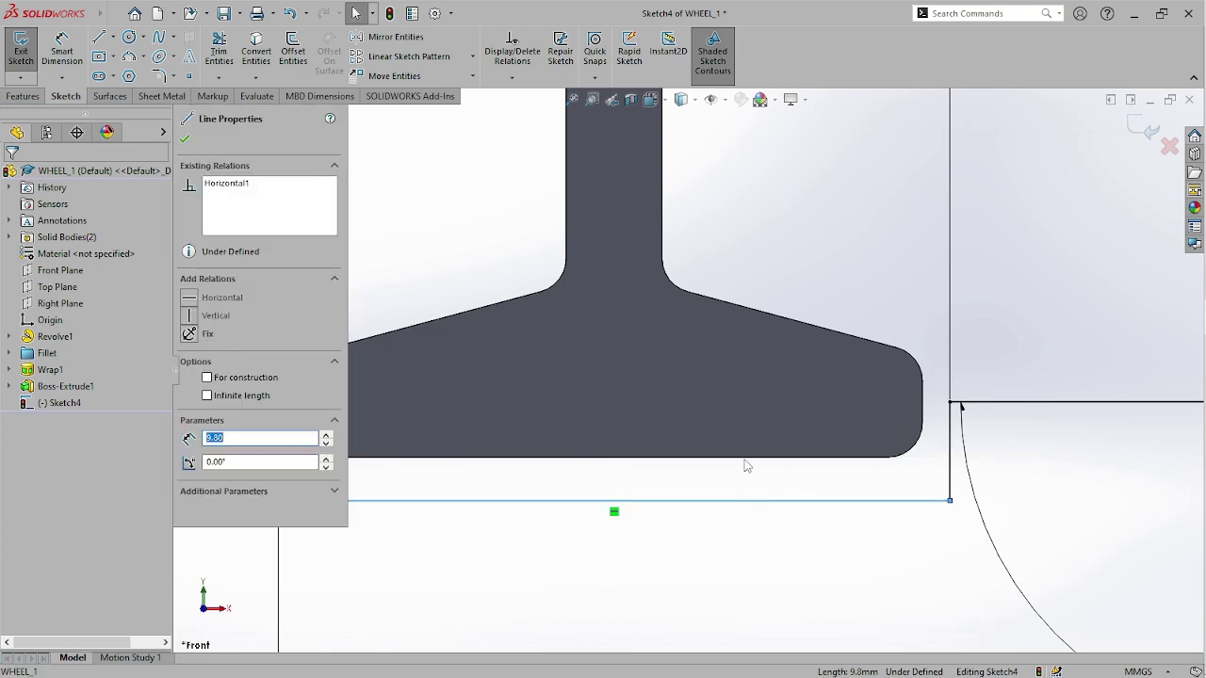
pyautogui.keyDown('ctrl'); pyautogui.click(745, 459); pyautogui.keyUp('ctrl')
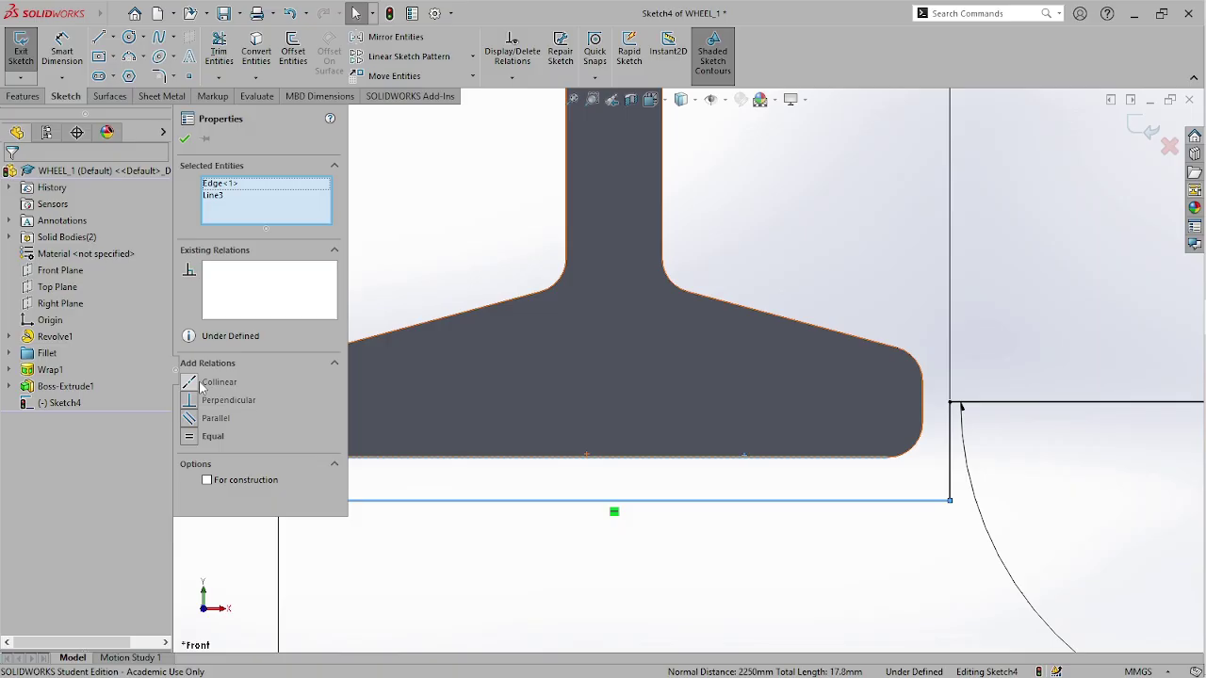
pyautogui.click(219, 382)
pyautogui.scroll(-5, 651, 396)
pyautogui.press('Escape')
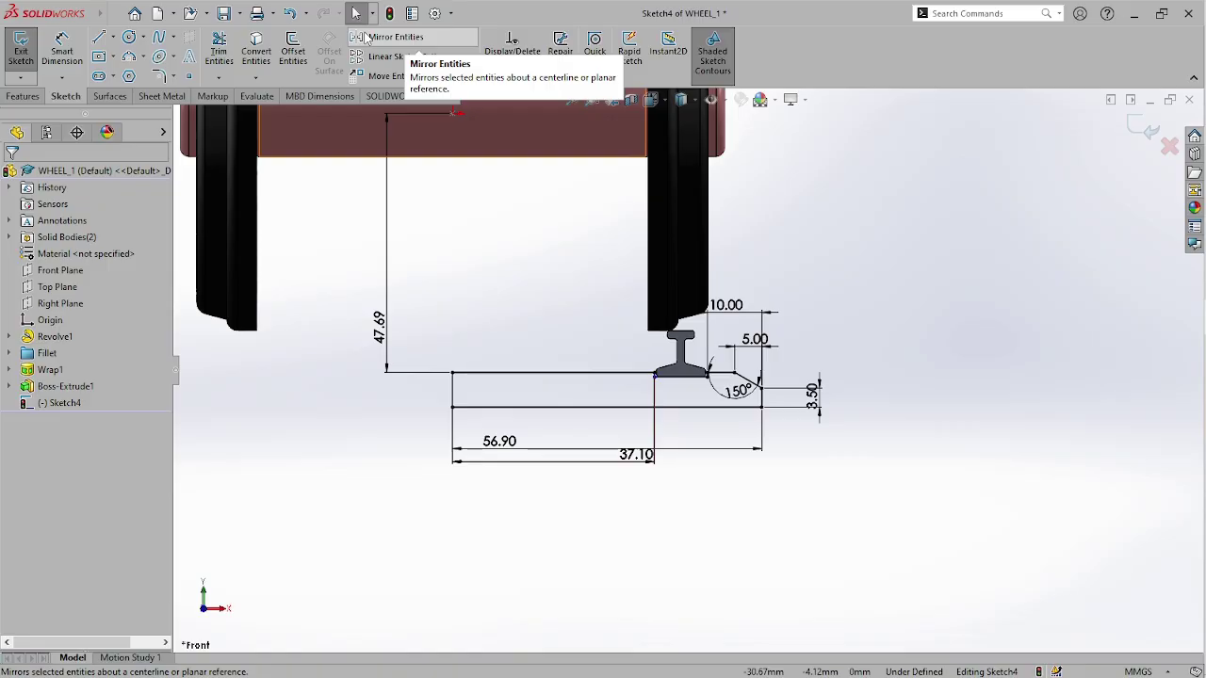
pyautogui.moveTo(1002, 244)
pyautogui.mouseDown()
pyautogui.moveTo(525, 480)
pyautogui.moveTo(336, 536)
pyautogui.mouseUp()
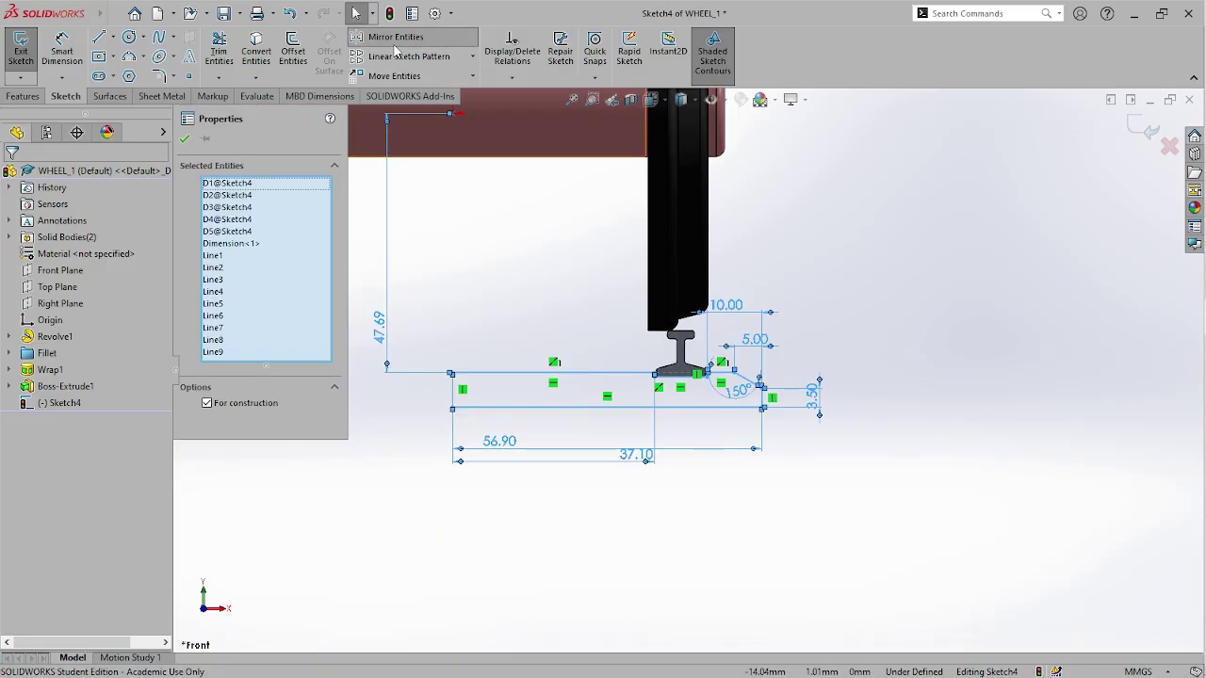
# - Align the lower and upper step corners beside the rail with a Vertical relation
pyautogui.press('Escape')
pyautogui.press('z')
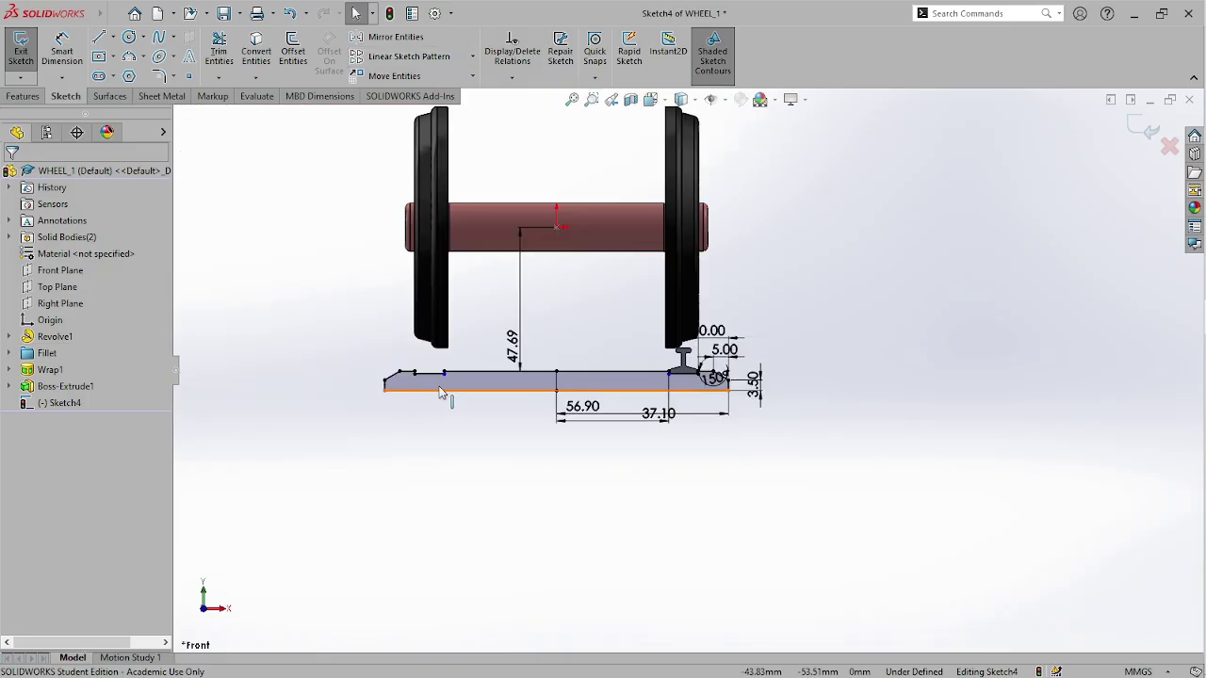
pyautogui.scroll(6, 441, 385)
pyautogui.scroll(6, 782, 375)
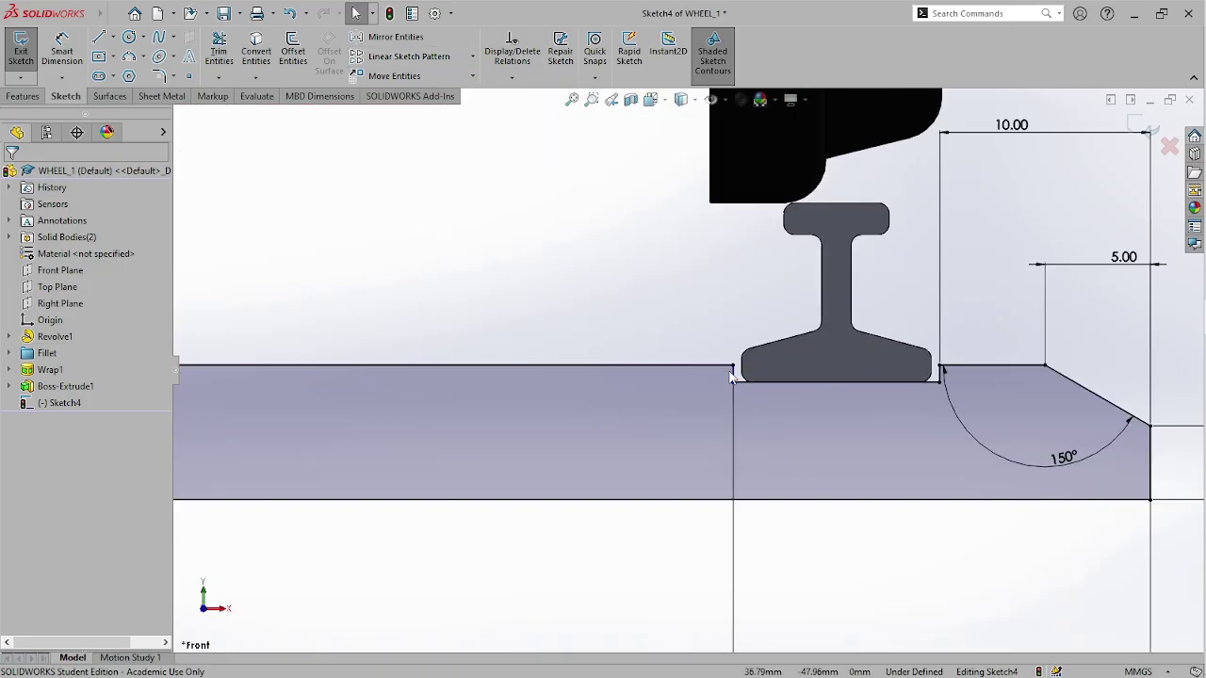
pyautogui.click(735, 392)
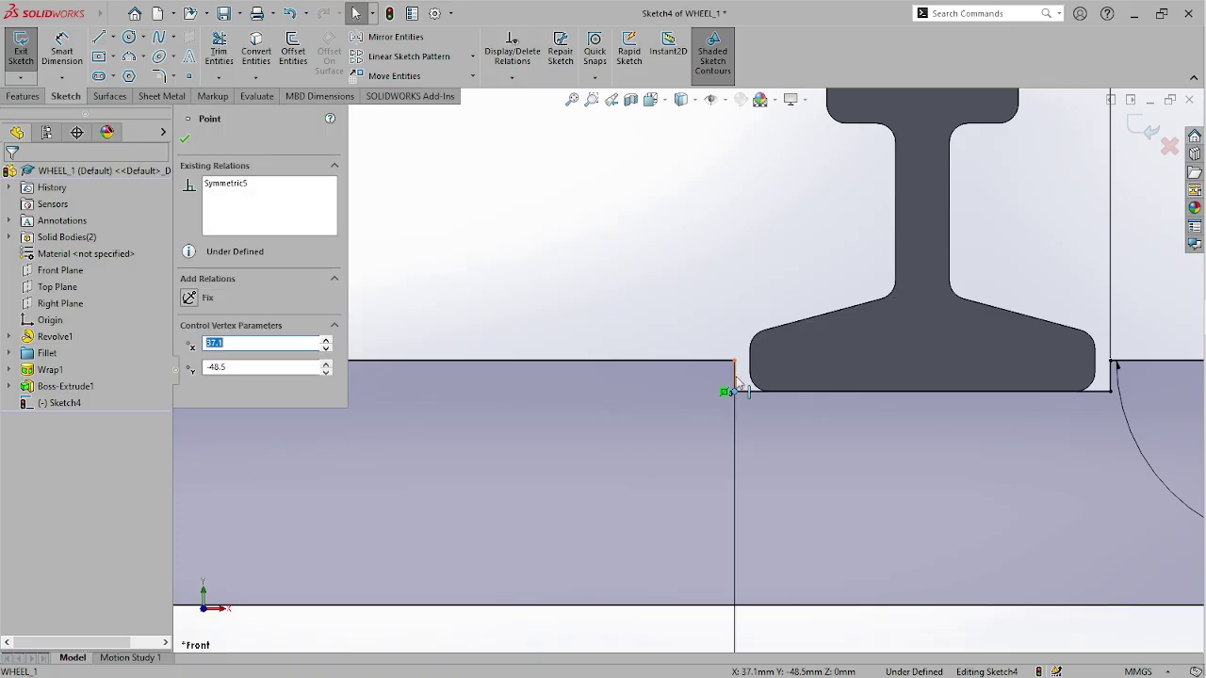
pyautogui.keyDown('ctrl'); pyautogui.click(735, 362); pyautogui.keyUp('ctrl')
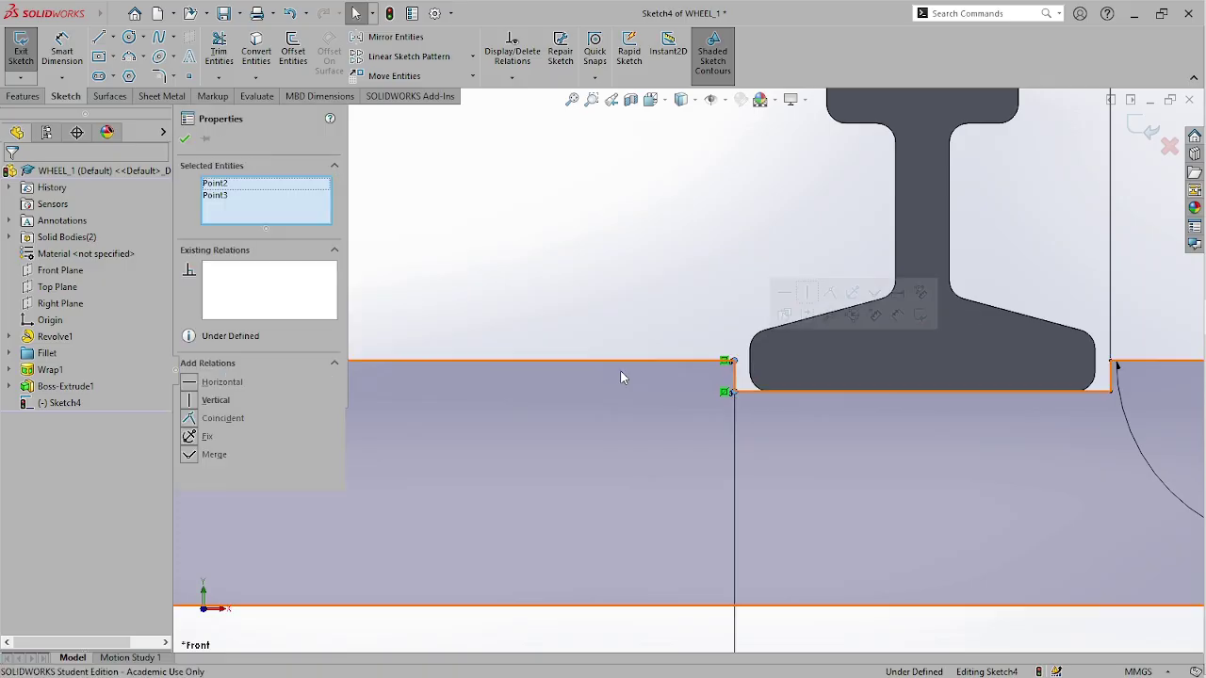
pyautogui.click(195, 403)
pyautogui.click(657, 272)
pyautogui.scroll(5, 667, 415)
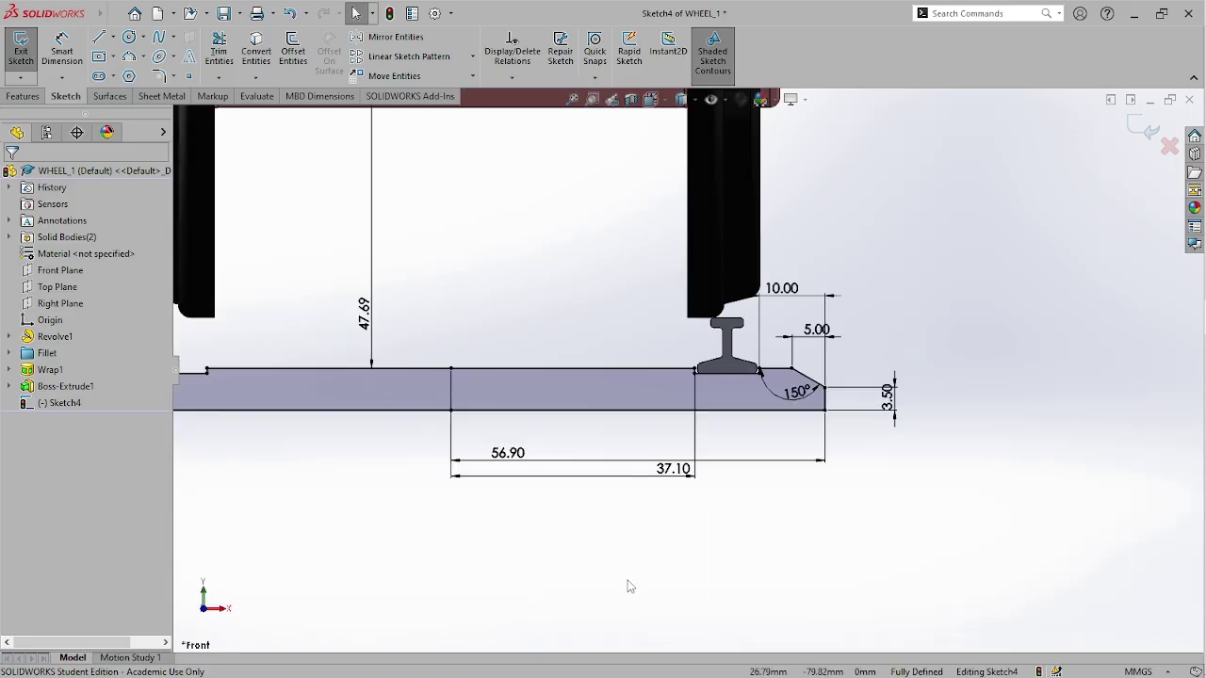
pyautogui.scroll(-5, 692, 421)
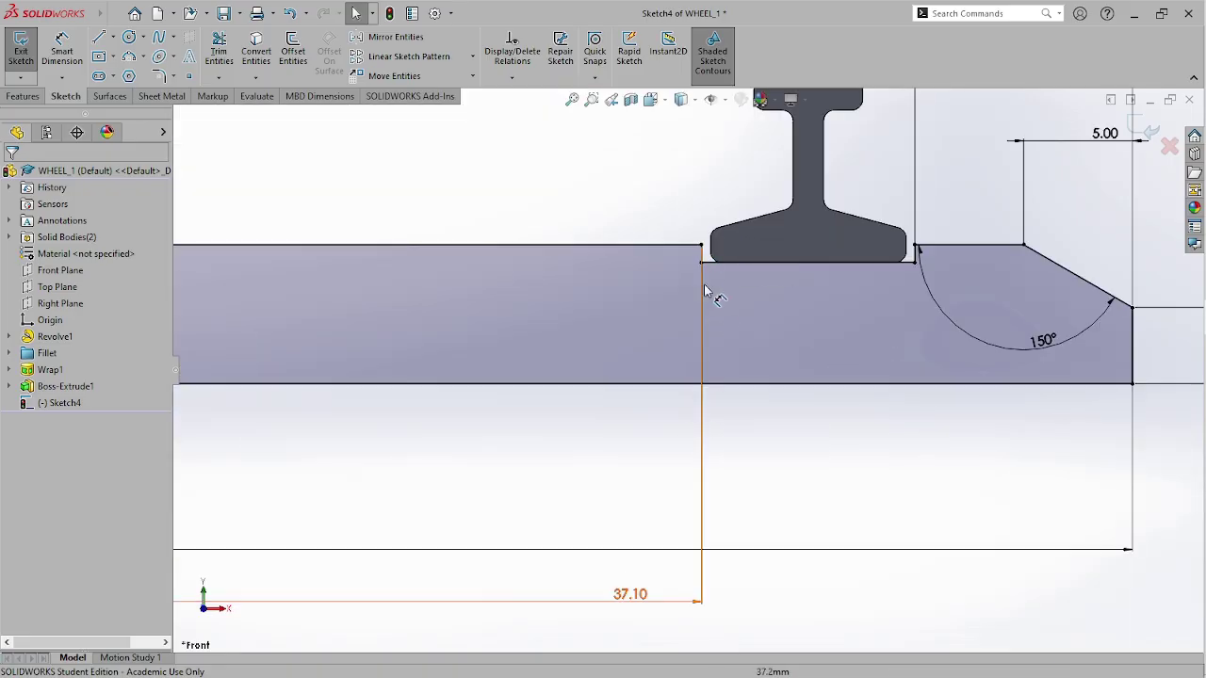
pyautogui.scroll(-3, 704, 285)
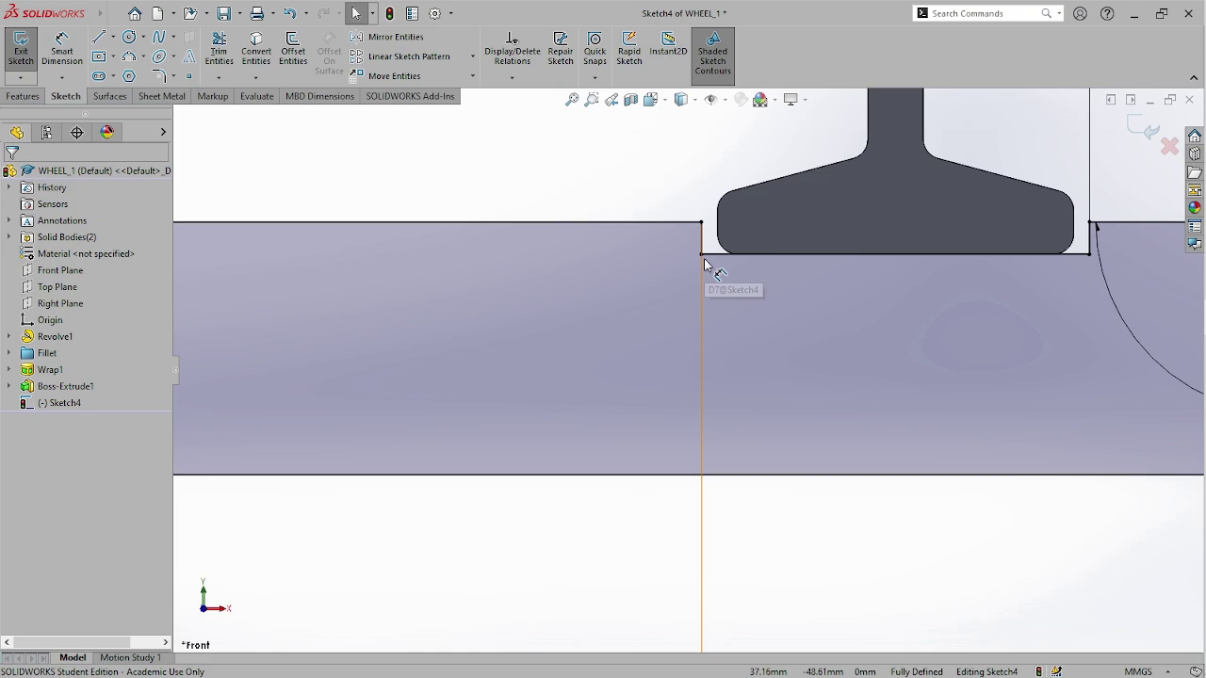
# - Make the step line's two endpoints vertical, leaving Sketch4 fully defined
pyautogui.click(704, 258)
pyautogui.press('Escape')
pyautogui.press('z')
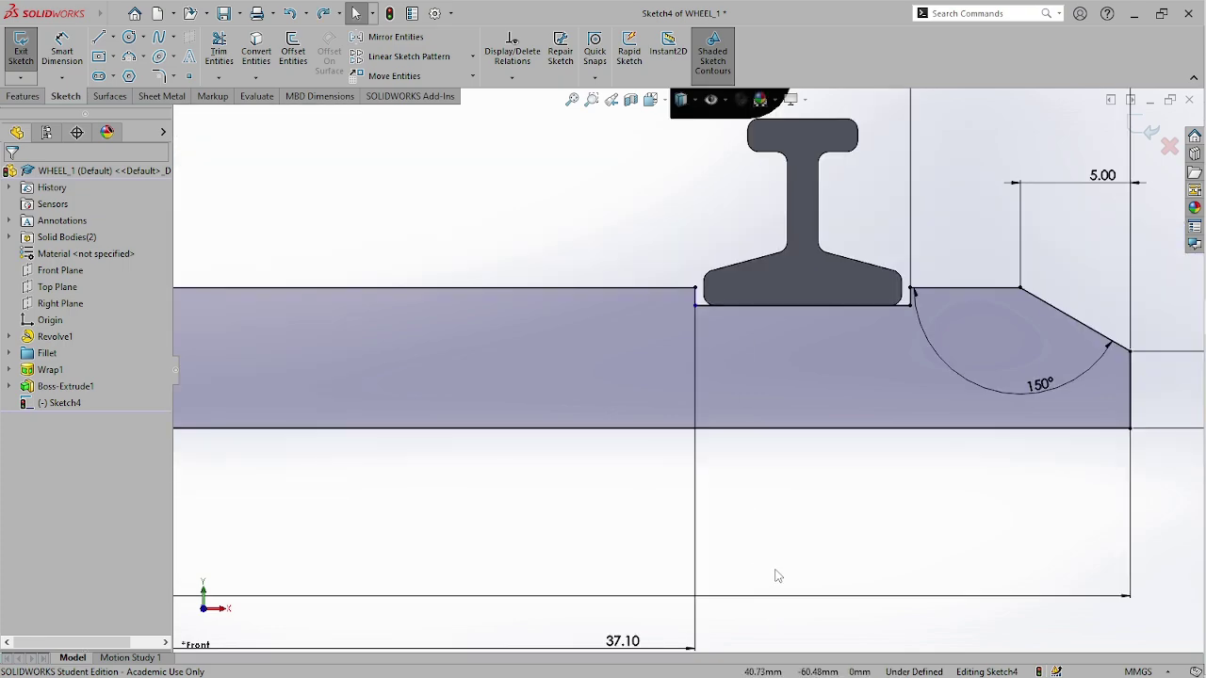
pyautogui.scroll(-5, 688, 292)
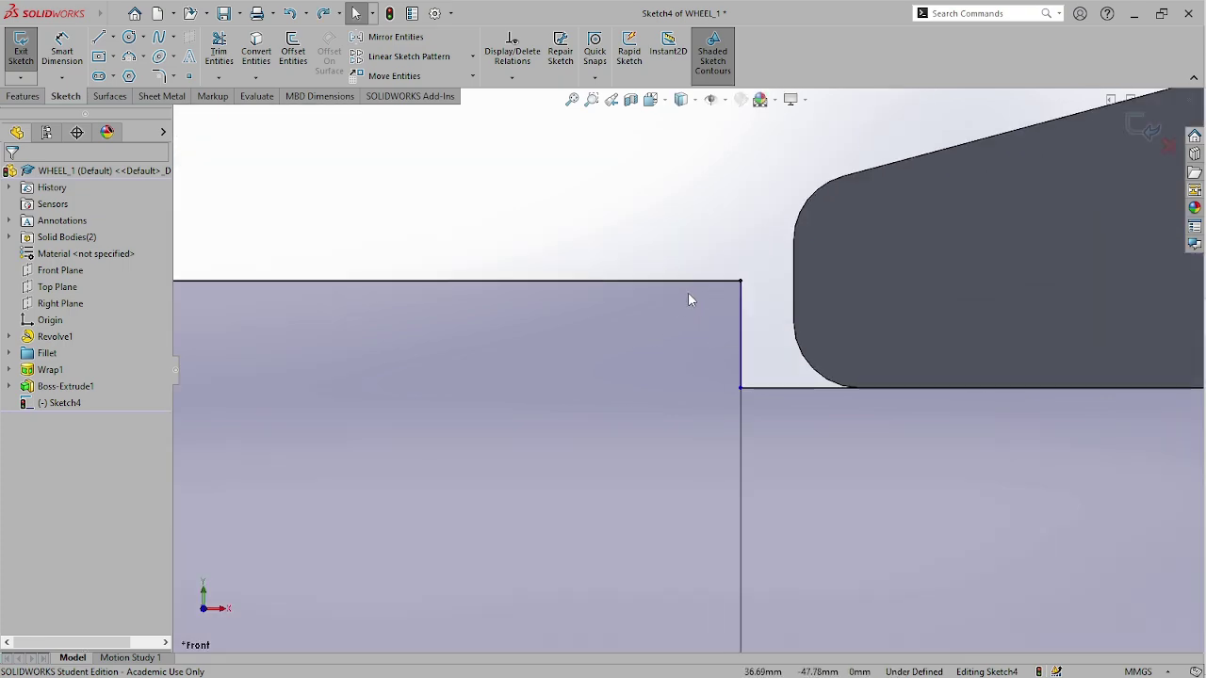
pyautogui.click(742, 388)
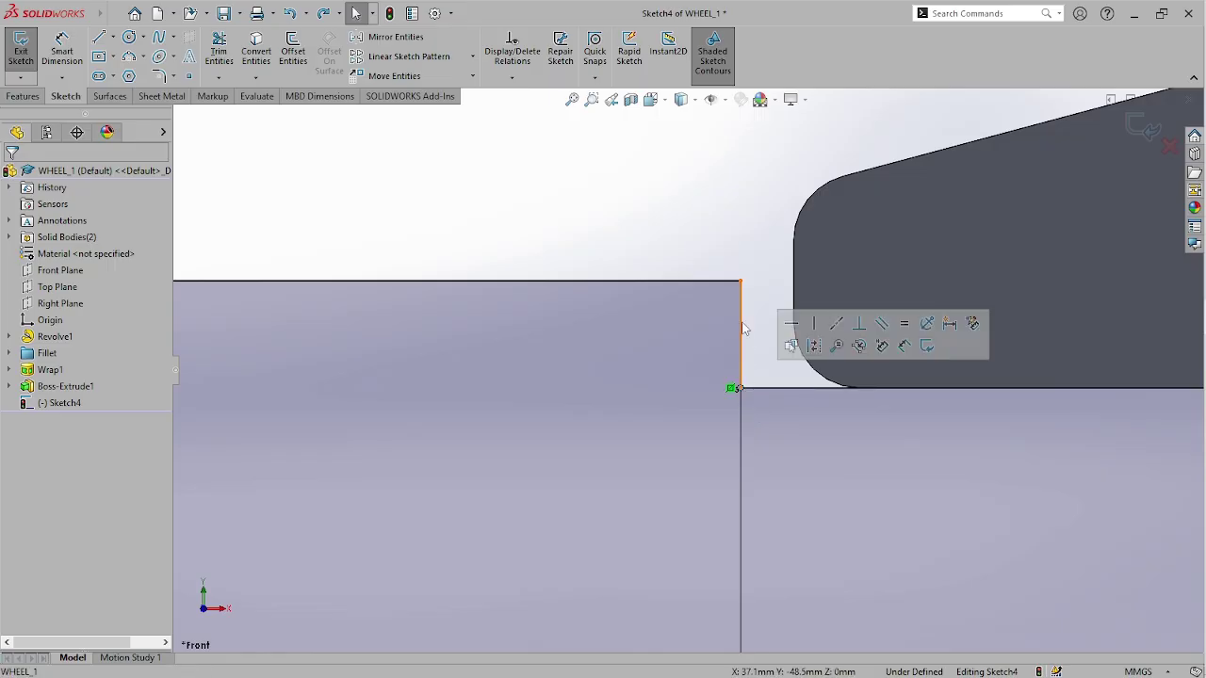
pyautogui.keyDown('ctrl'); pyautogui.click(739, 282); pyautogui.keyUp('ctrl')
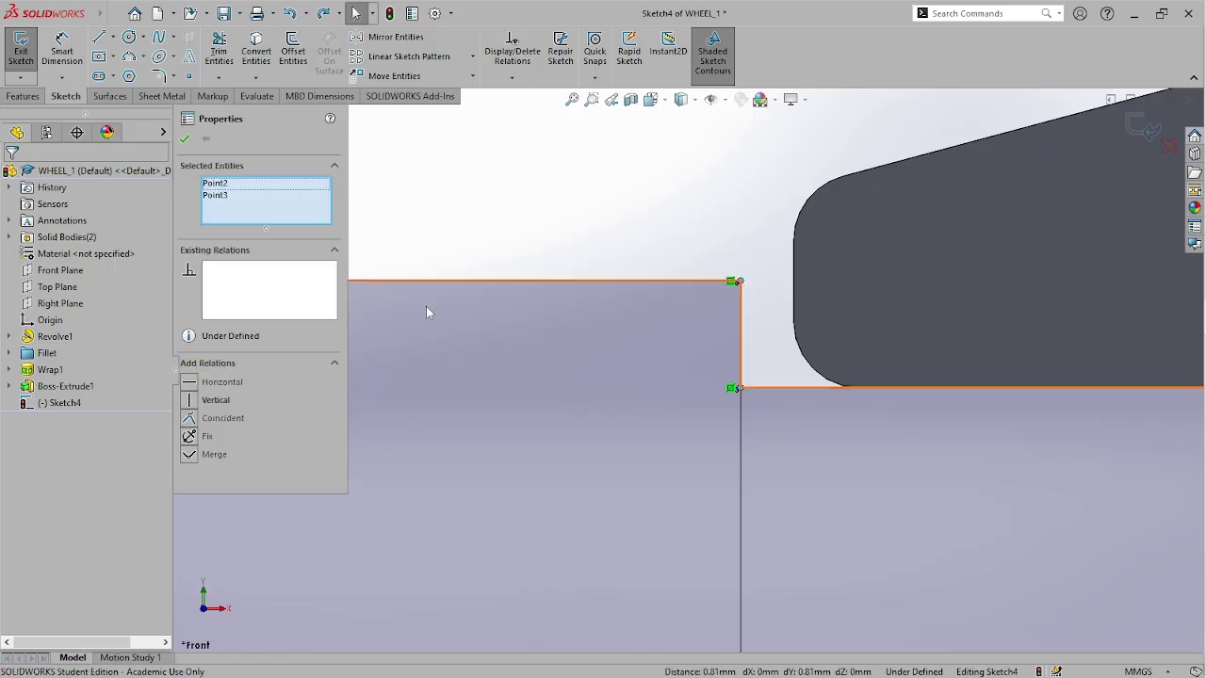
pyautogui.click(193, 403)
pyautogui.scroll(5, 600, 188)
pyautogui.click(630, 496)
pyautogui.scroll(-3, 425, 375)
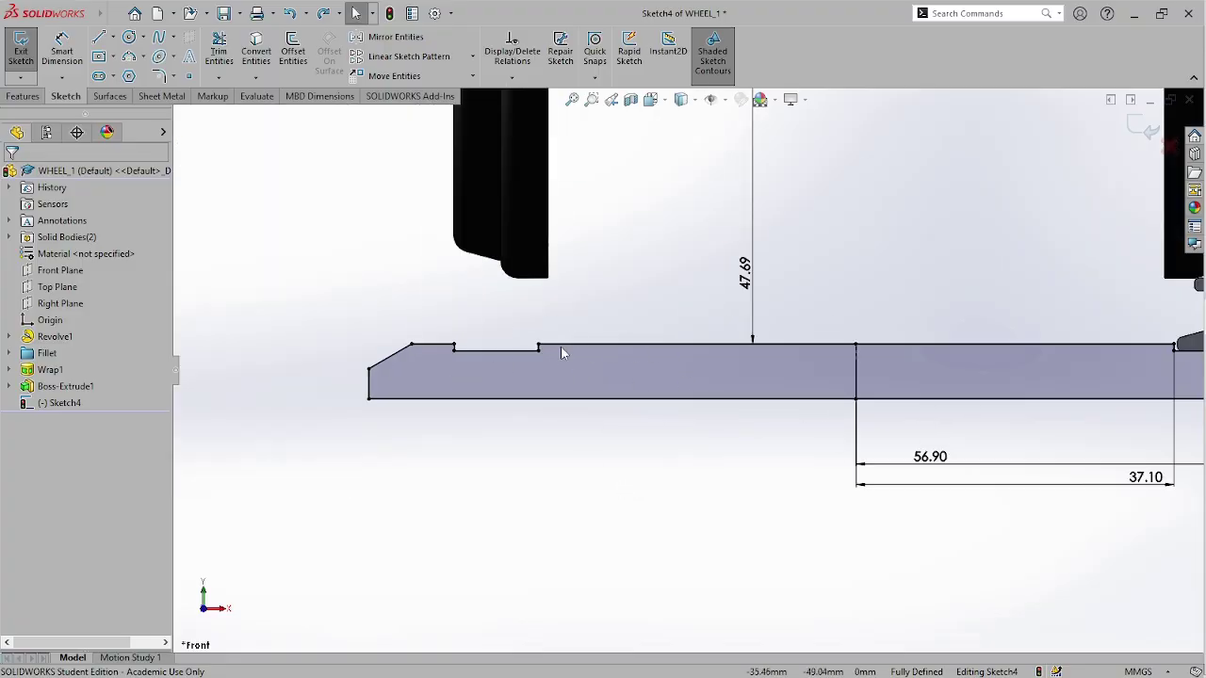
pyautogui.scroll(4, 609, 506)
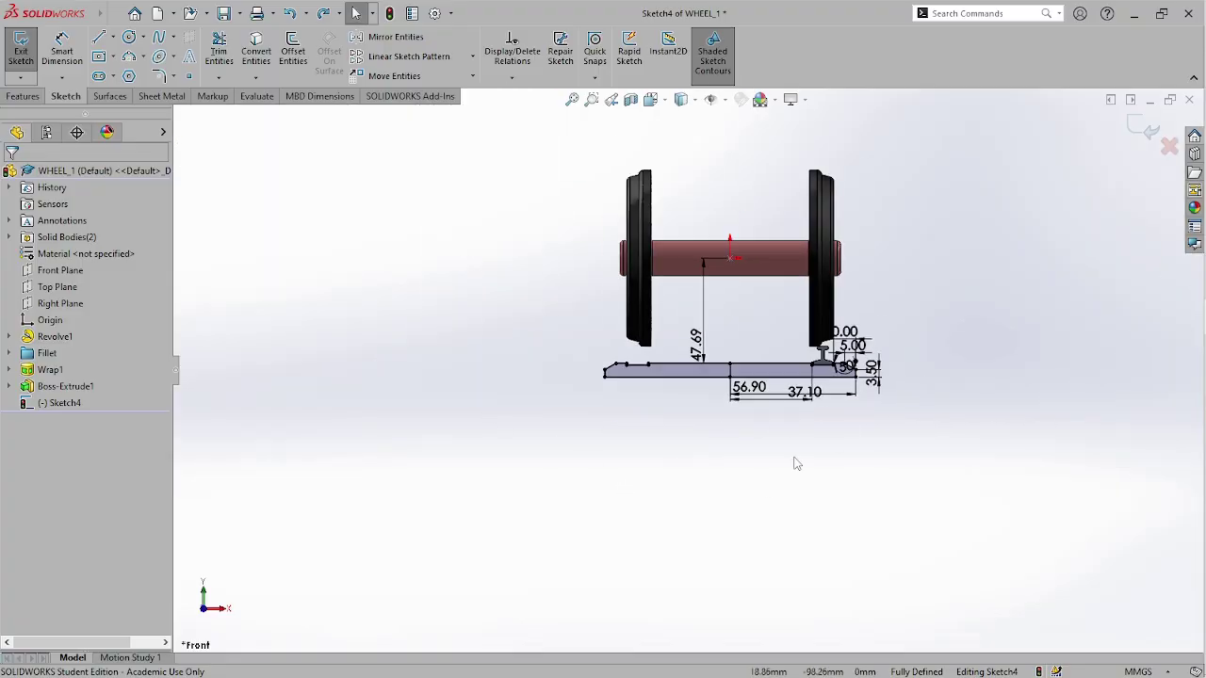
# - Extrude the ballast sketch 16 mm Mid Plane into the sleeper
pyautogui.click(23, 96)
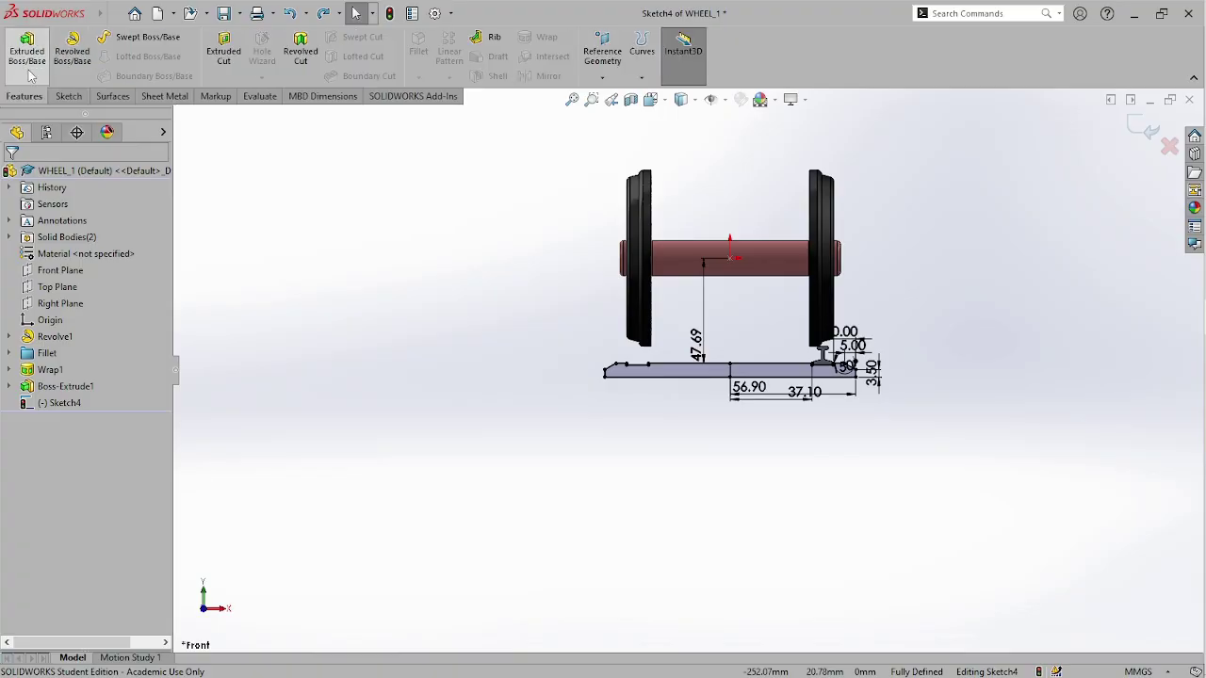
pyautogui.click(27, 52)
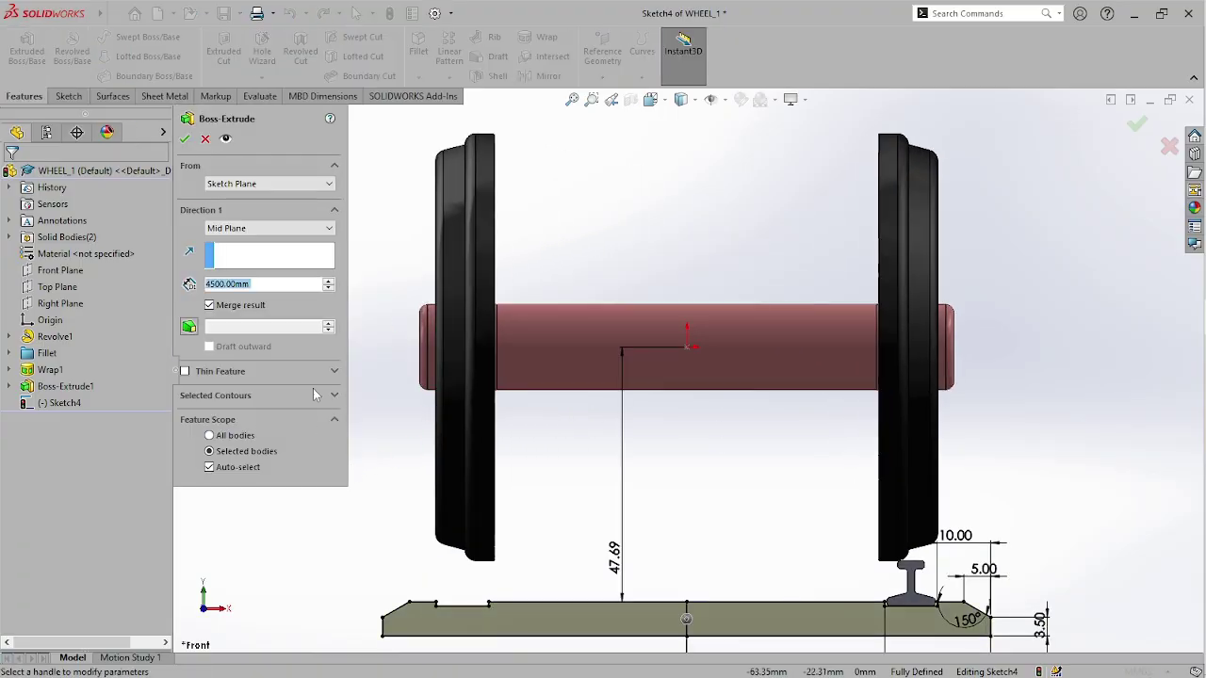
pyautogui.write('16')
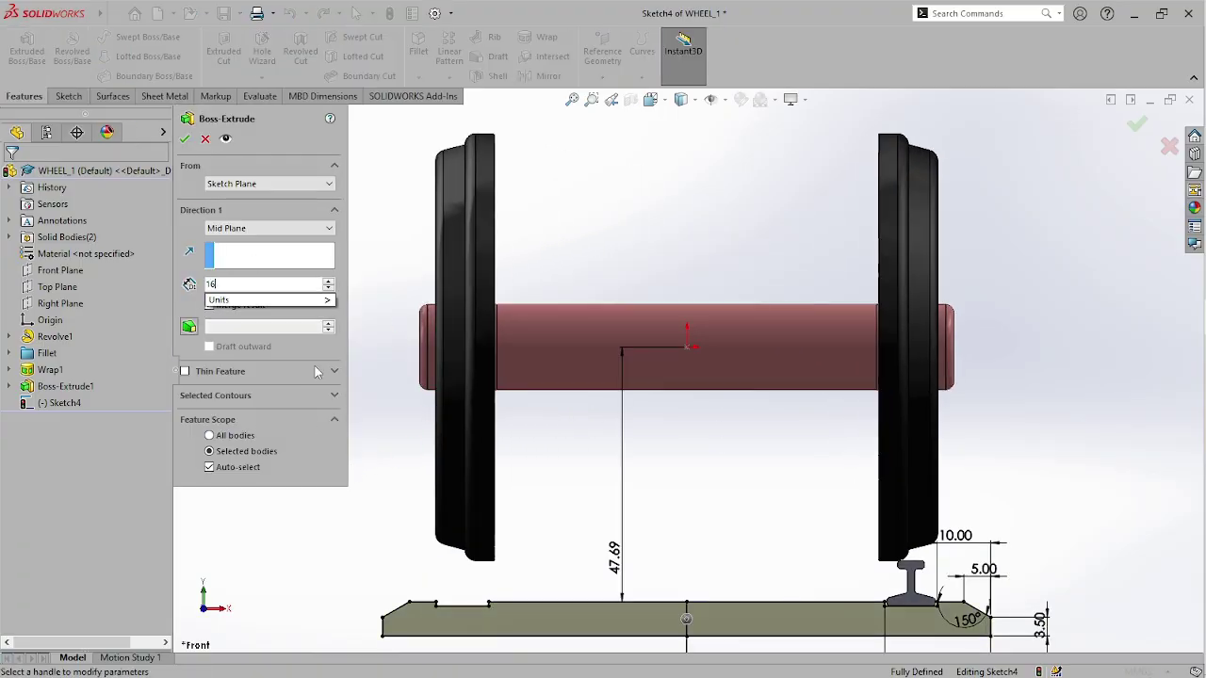
pyautogui.press('Return')
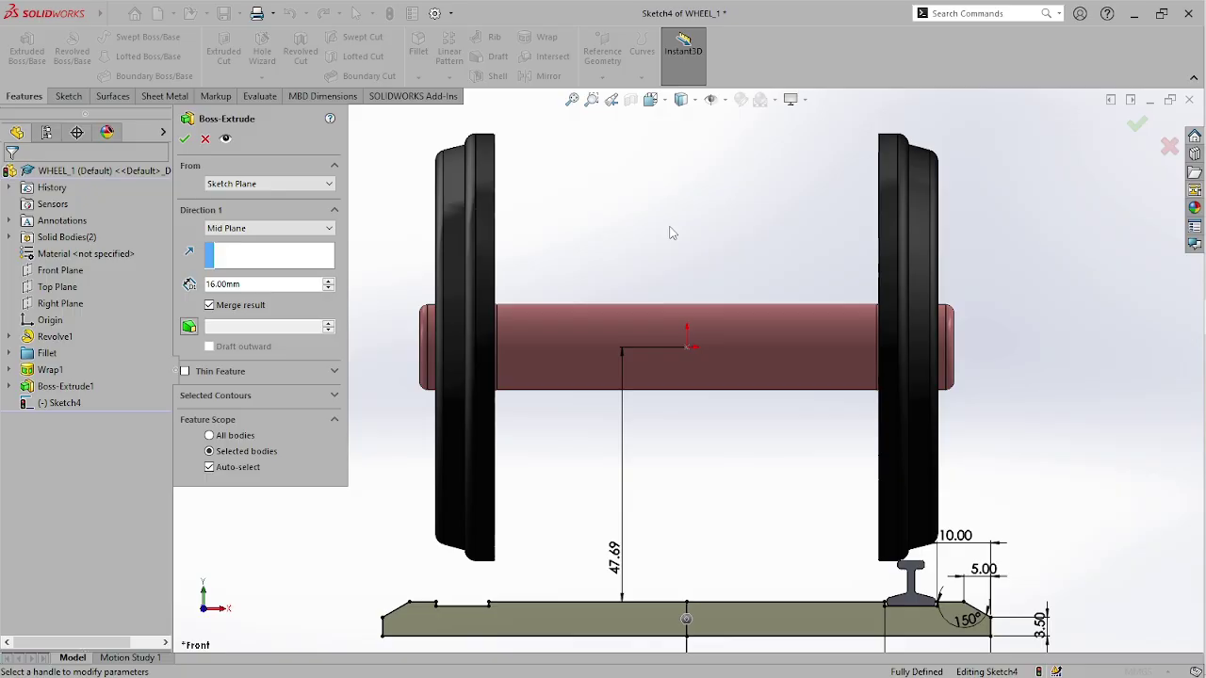
pyautogui.hotkey('ctrl', '7')
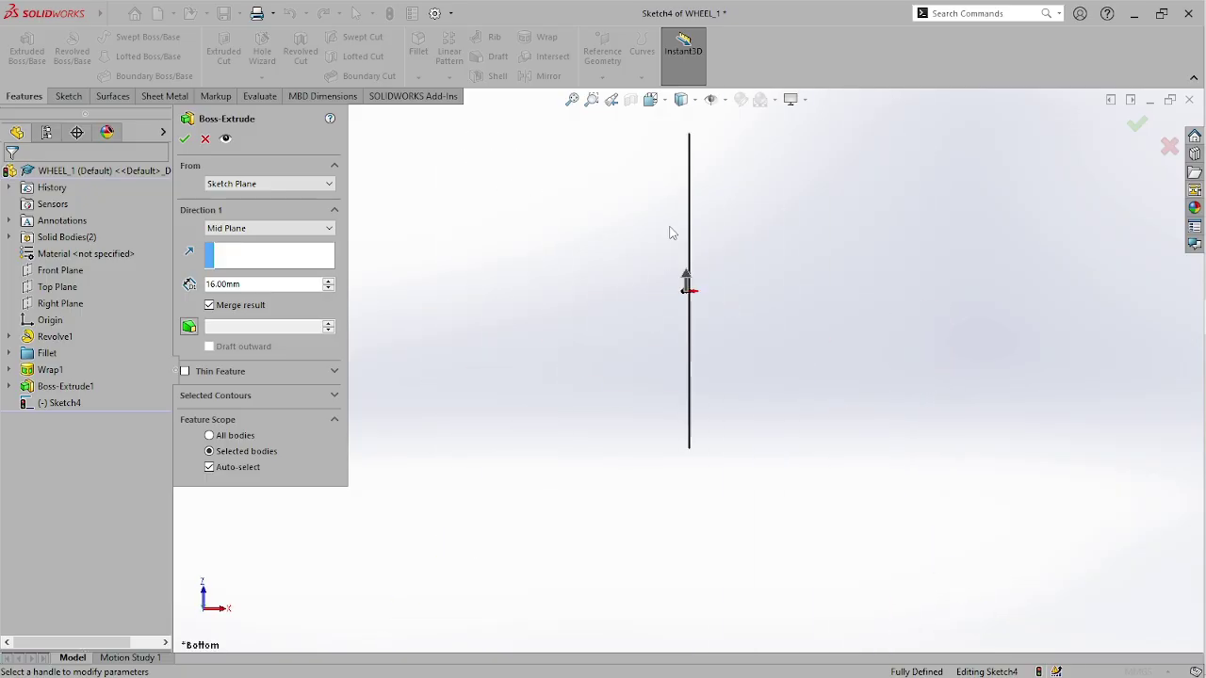
pyautogui.scroll(-10, 593, 411)
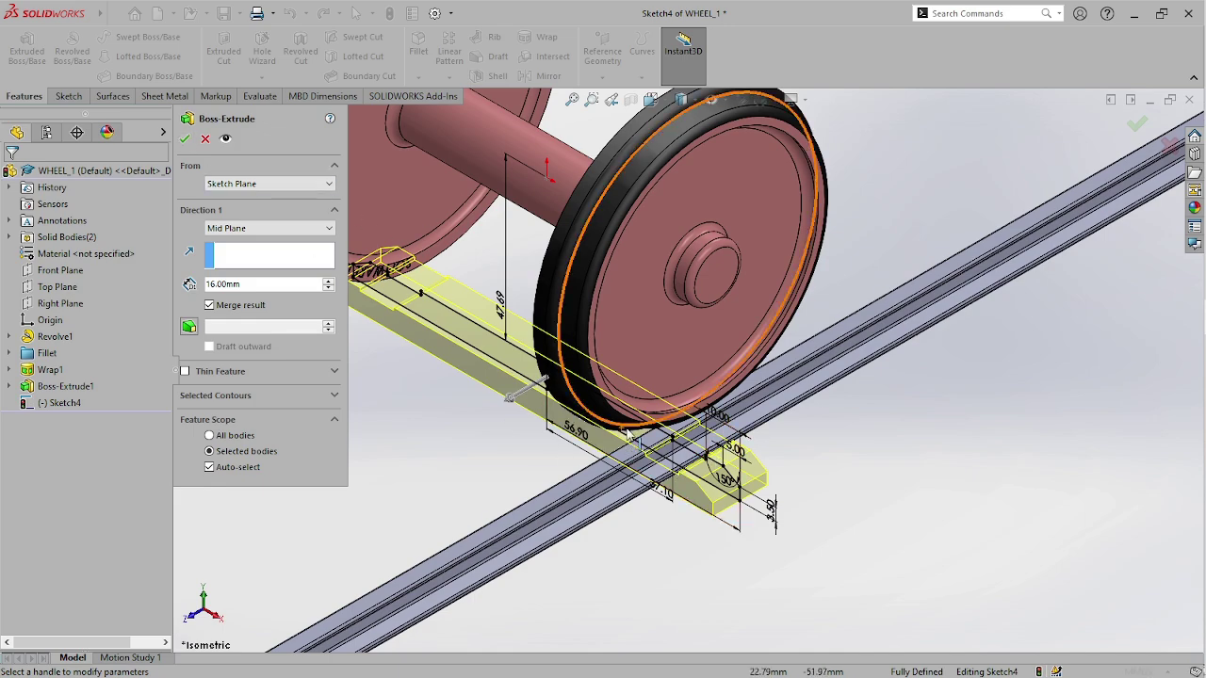
pyautogui.click(184, 139)
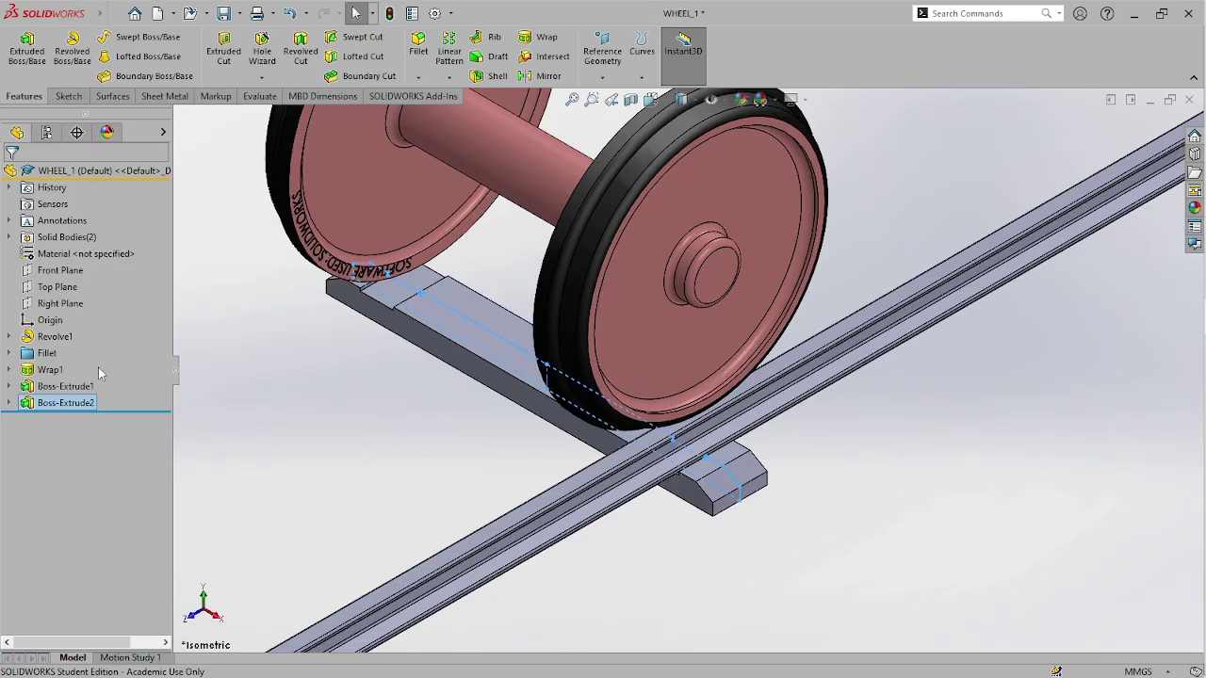
# - Edit Boss-Extrude2 to clear Merge result, keeping the sleeper a separate body
pyautogui.rightClick(70, 401)
pyautogui.click(83, 319)
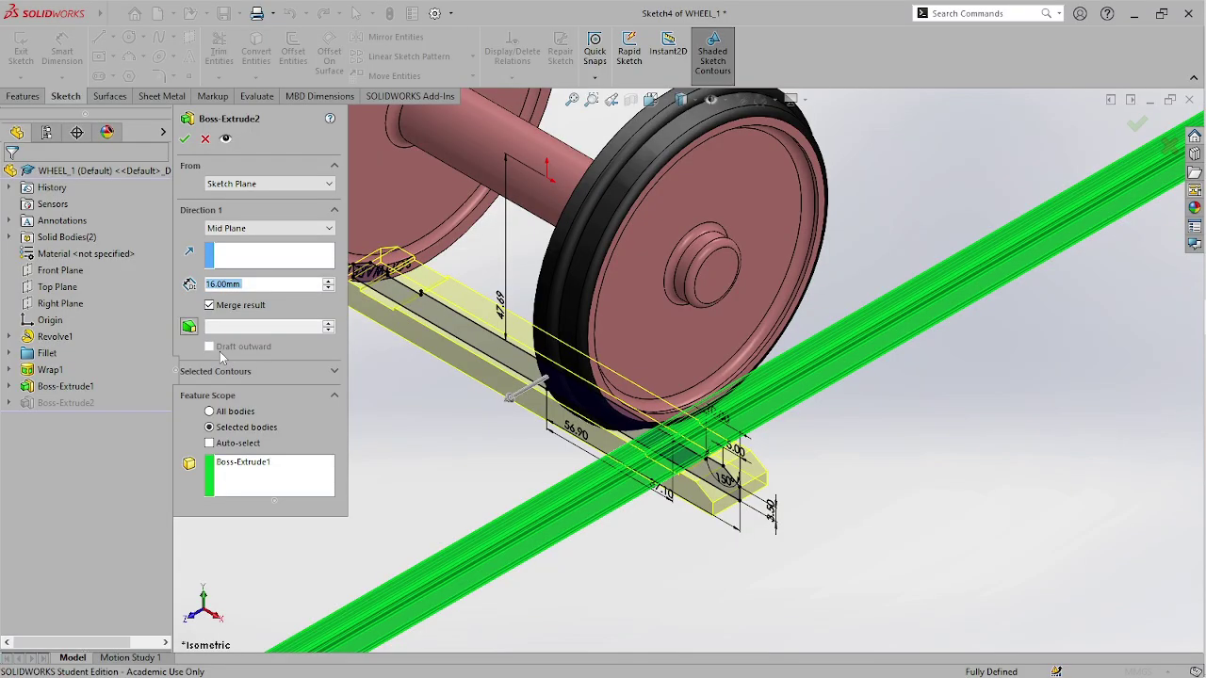
pyautogui.click(209, 305)
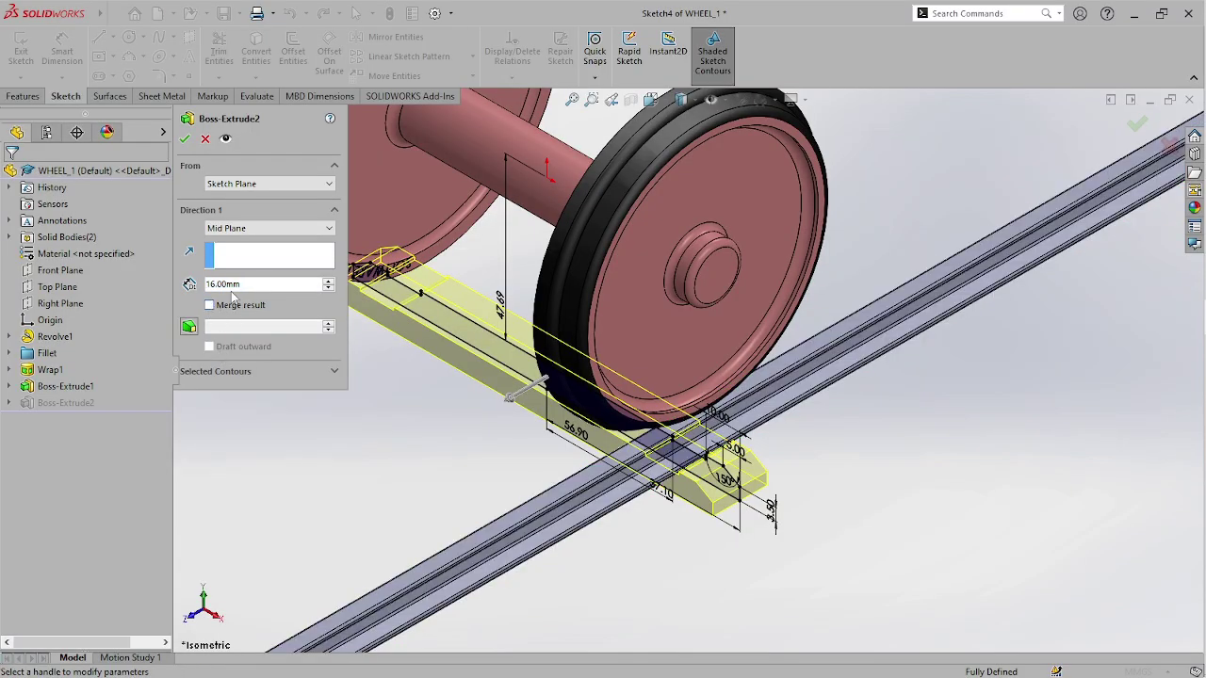
pyautogui.click(185, 138)
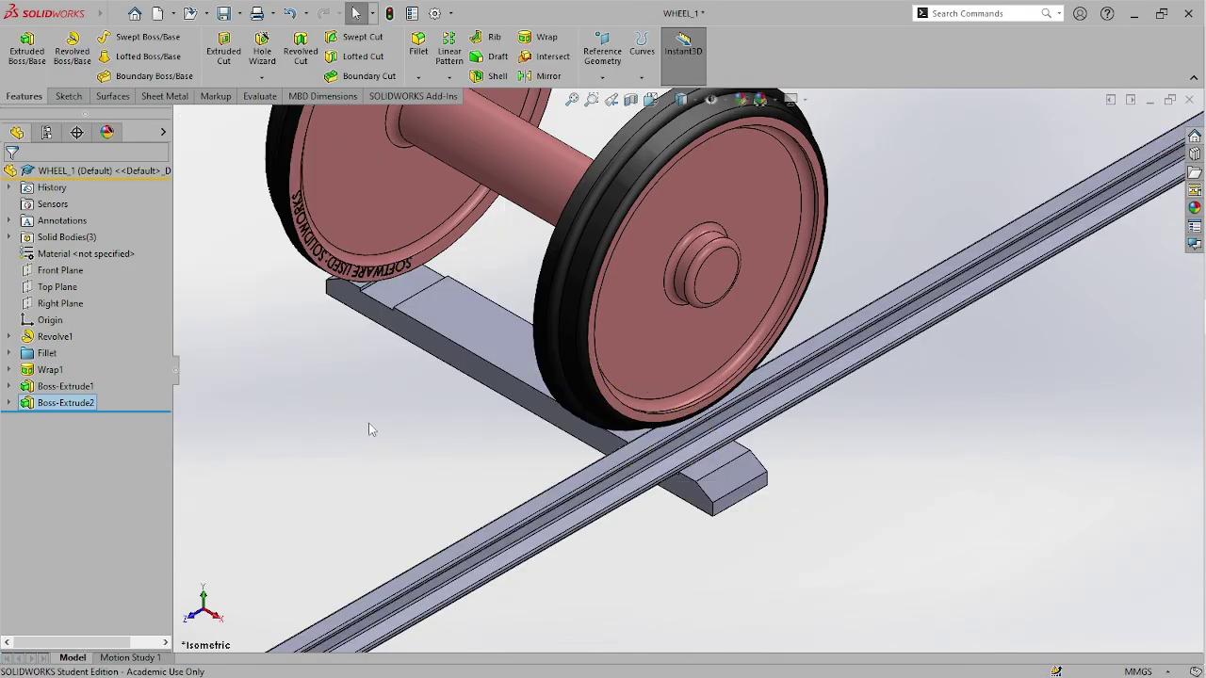
pyautogui.moveTo(455, 456); pyautogui.dragTo(478, 474, button='middle')
pyautogui.click(295, 521)
pyautogui.hotkey('ctrl', '6')
pyautogui.hotkey('ctrl', '7')
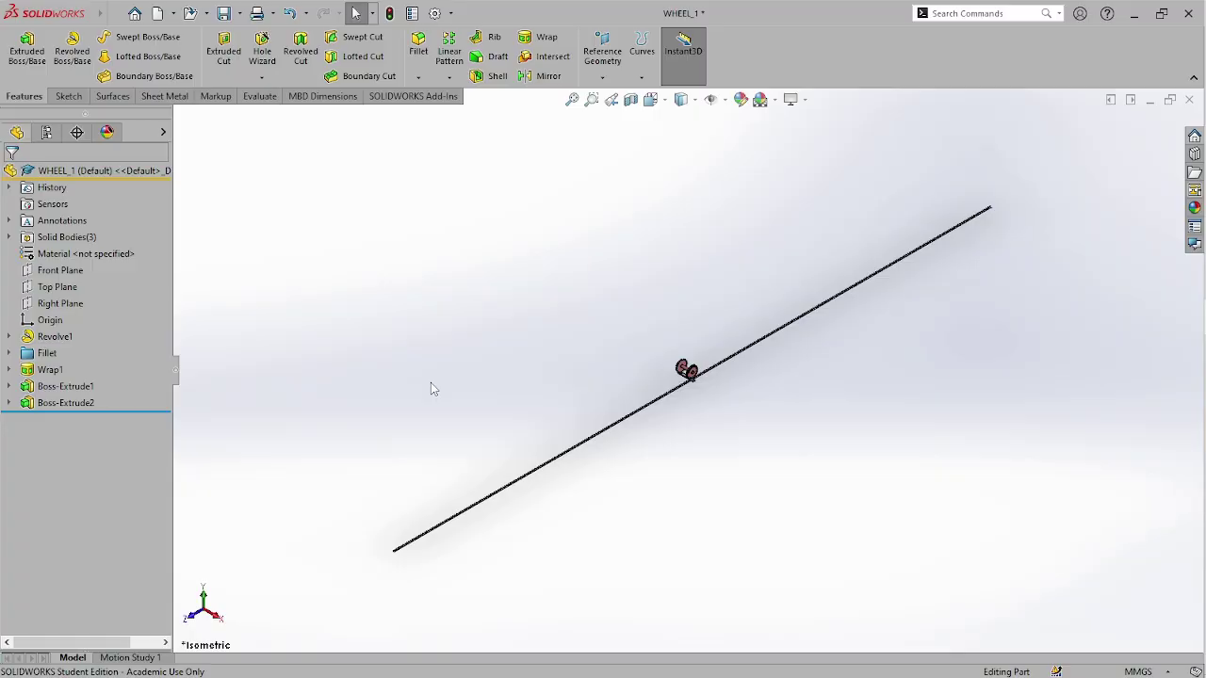
pyautogui.scroll(-3, 525, 359)
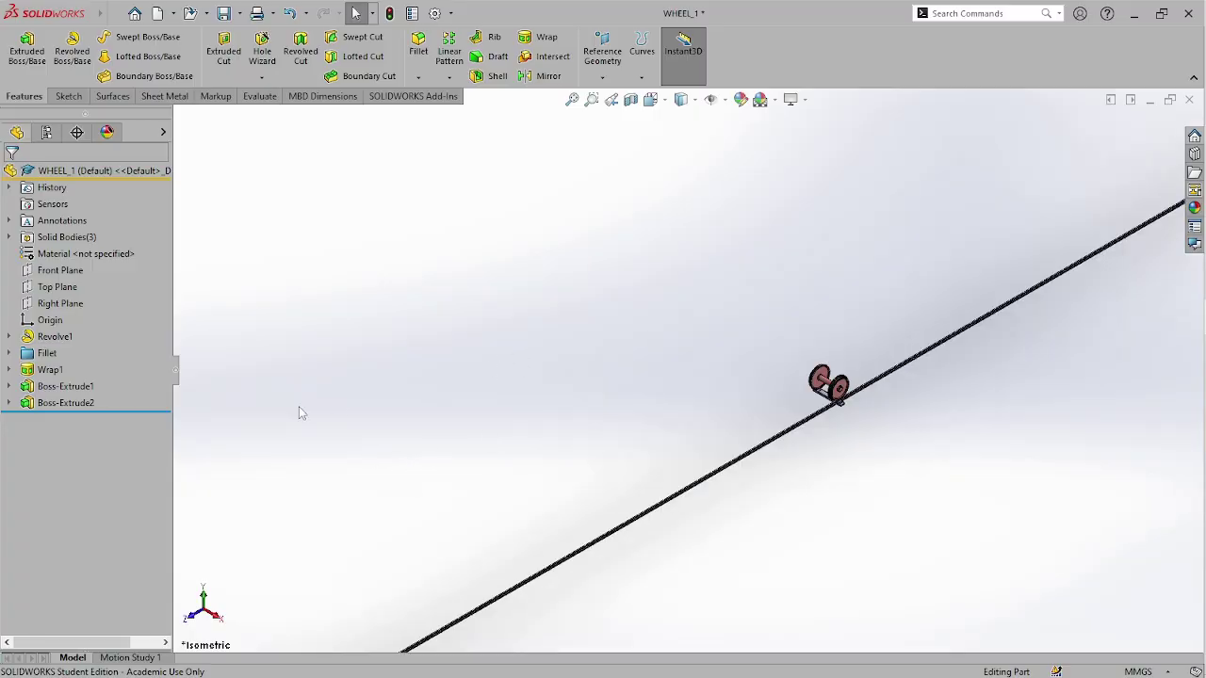
pyautogui.scroll(-3, 818, 410)
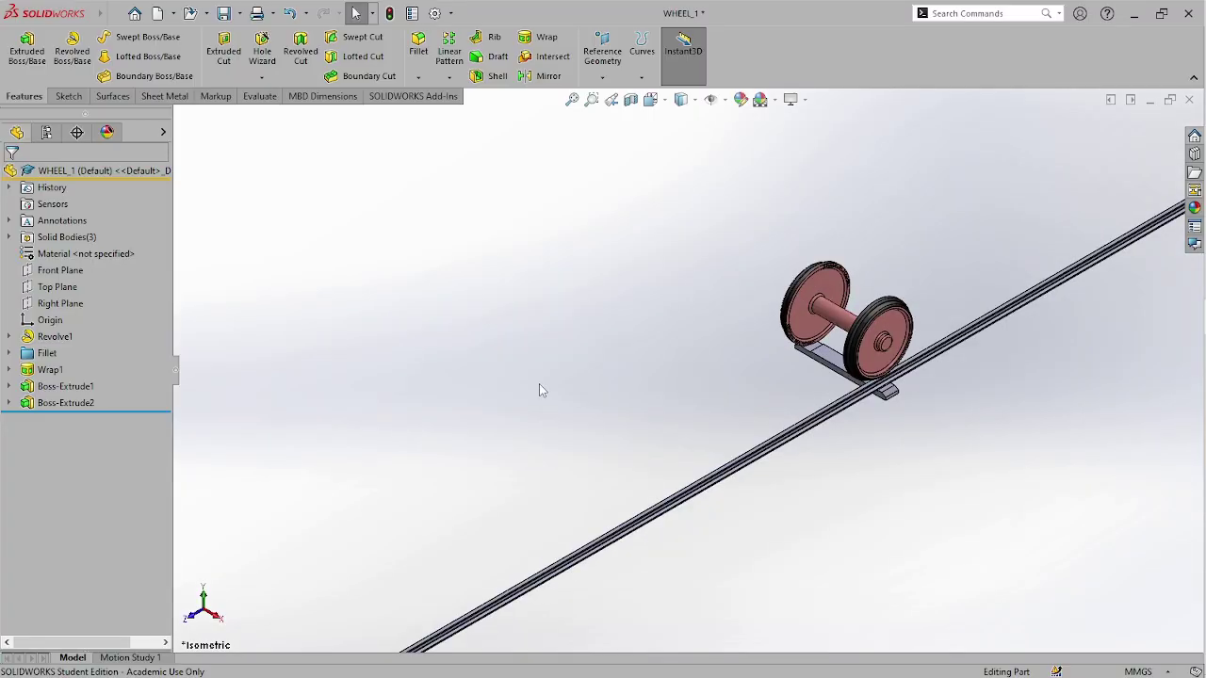
pyautogui.click(952, 12)
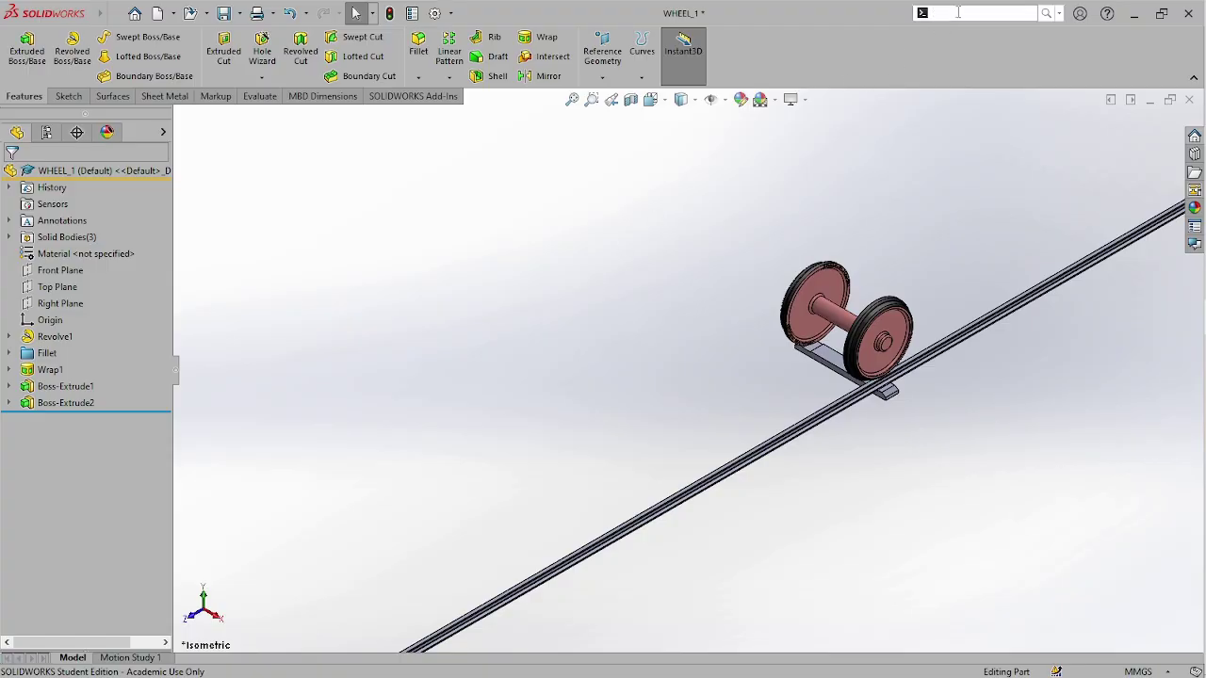
pyautogui.write('sa')
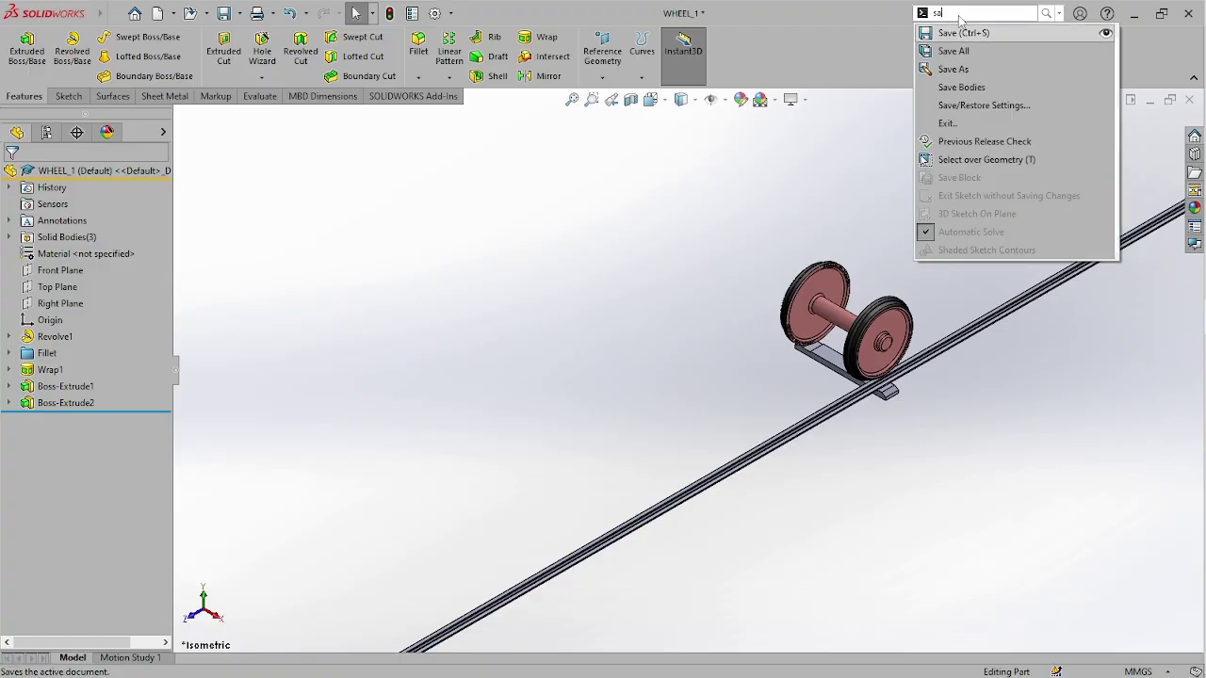
pyautogui.write('v')
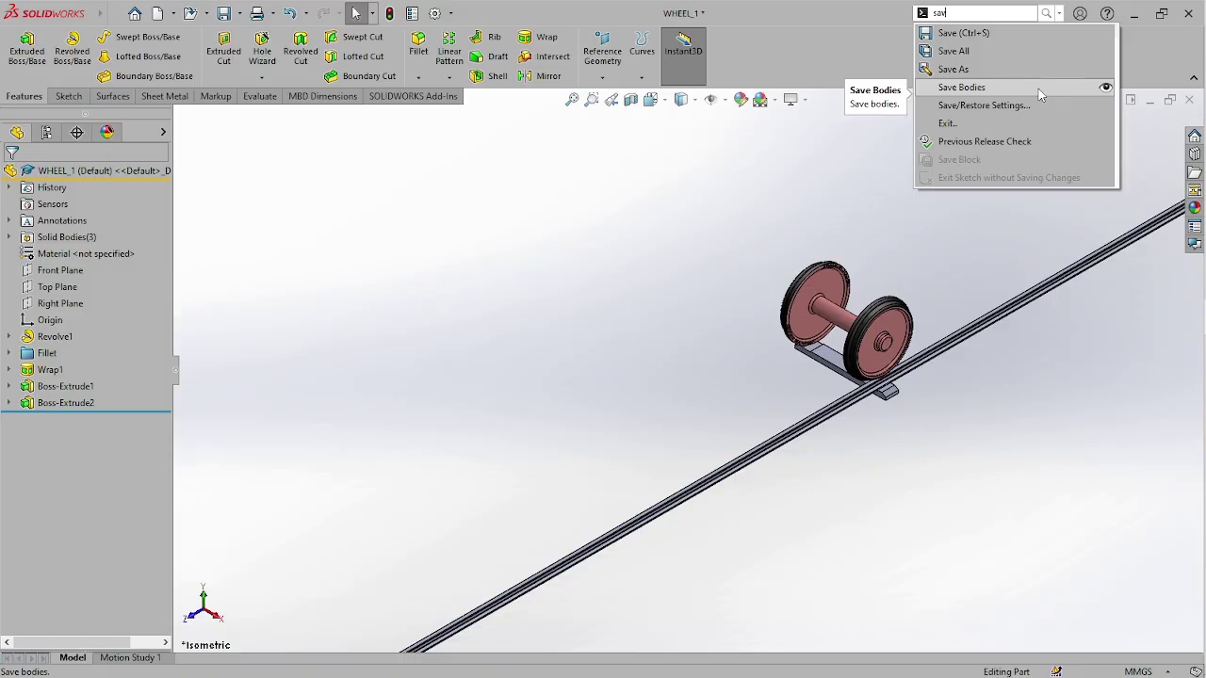
pyautogui.click(634, 248)
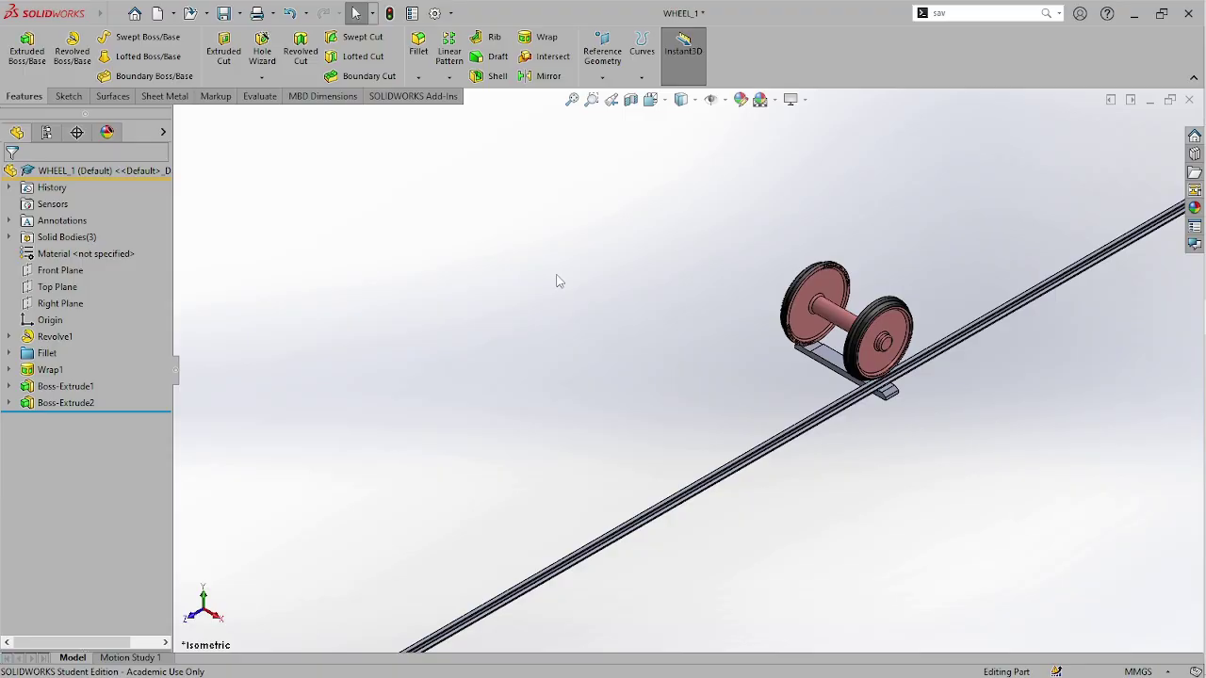
pyautogui.write('s')
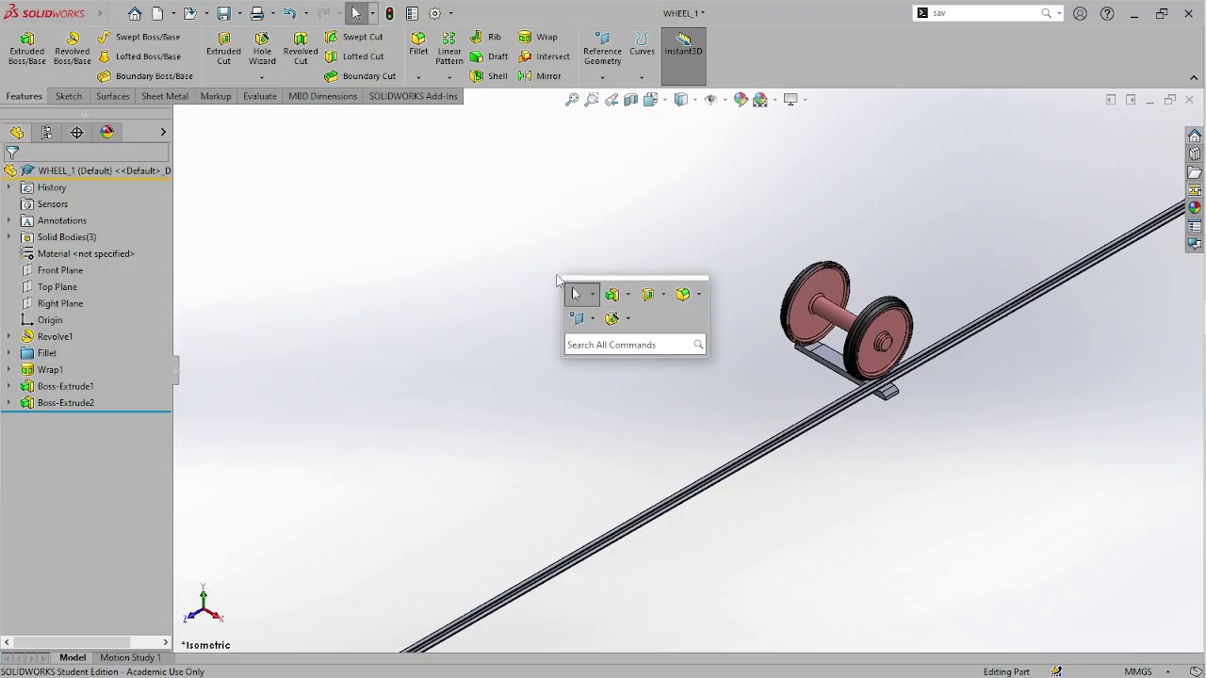
pyautogui.write('save')
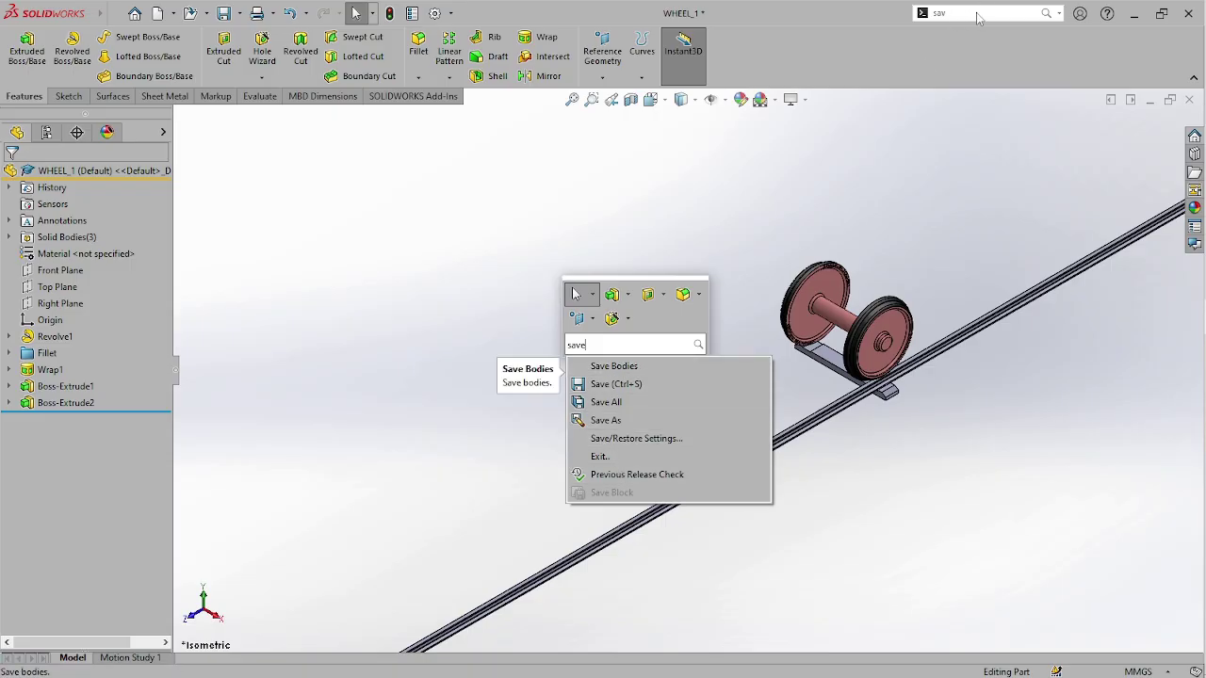
pyautogui.click(672, 213)
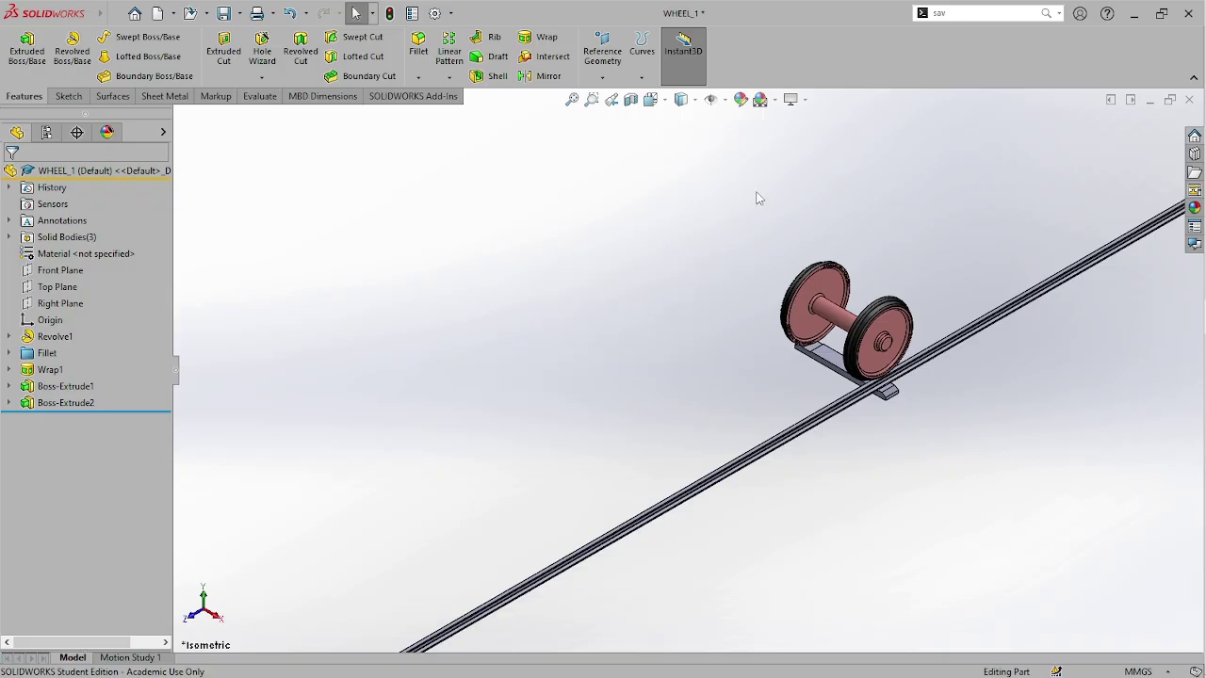
# - Open Save Bodies from Insert > Features, listing WHEEL_1's three bodies
pyautogui.moveTo(100, 13)
pyautogui.click(202, 15)
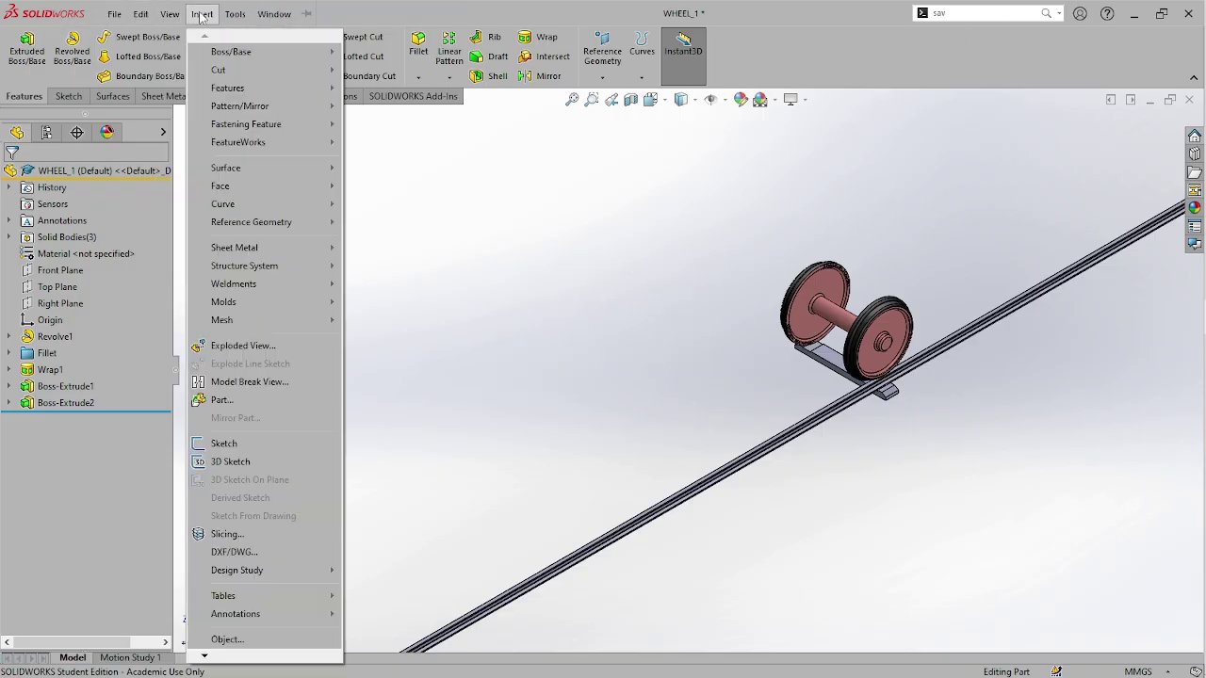
pyautogui.moveTo(227, 88)
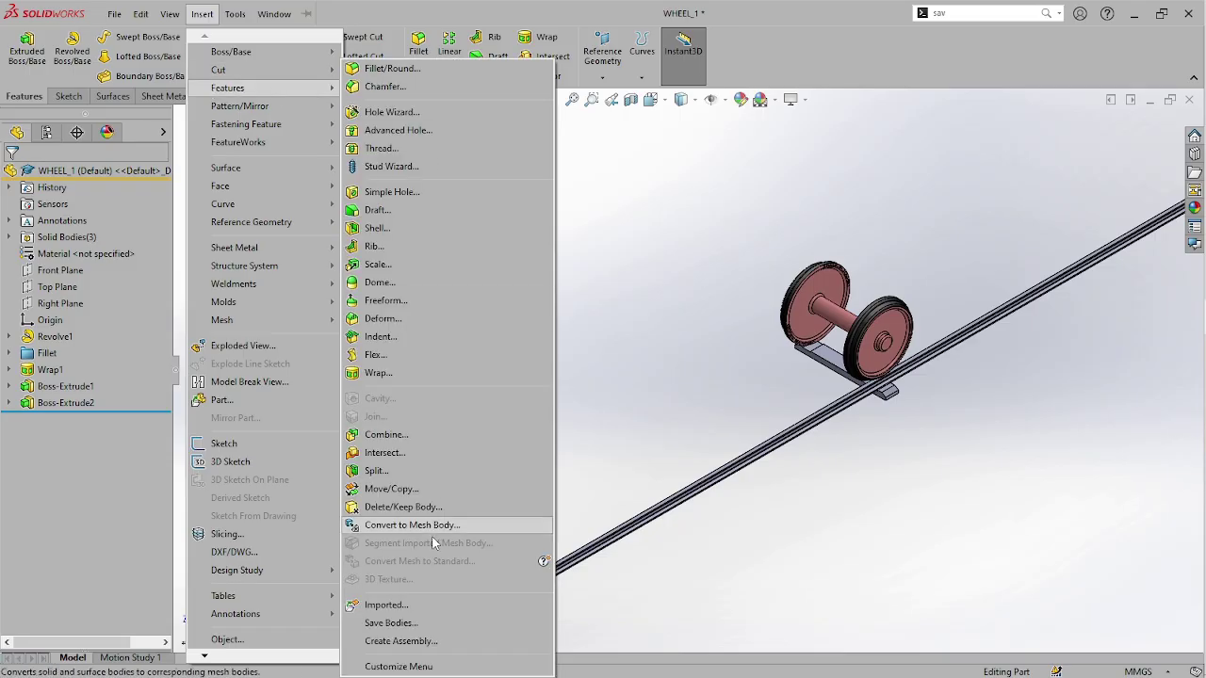
pyautogui.click(391, 623)
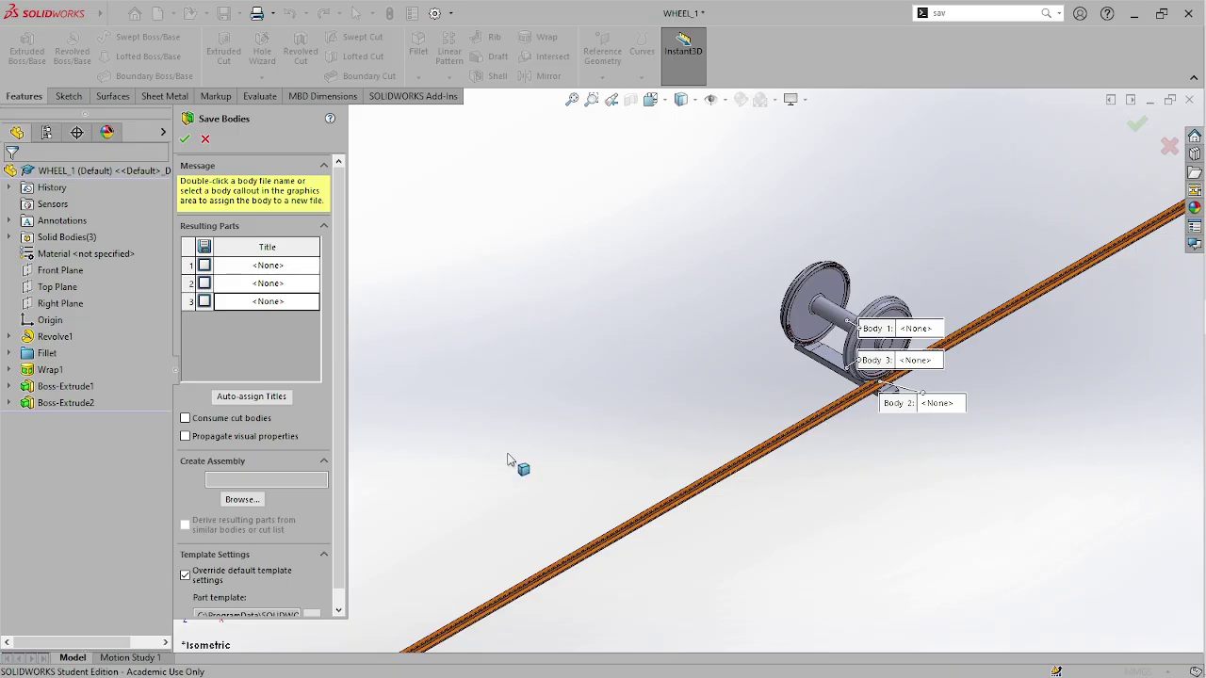
# - Save the rail body as Rail_1 and enable Consume cut bodies
pyautogui.click(655, 511)
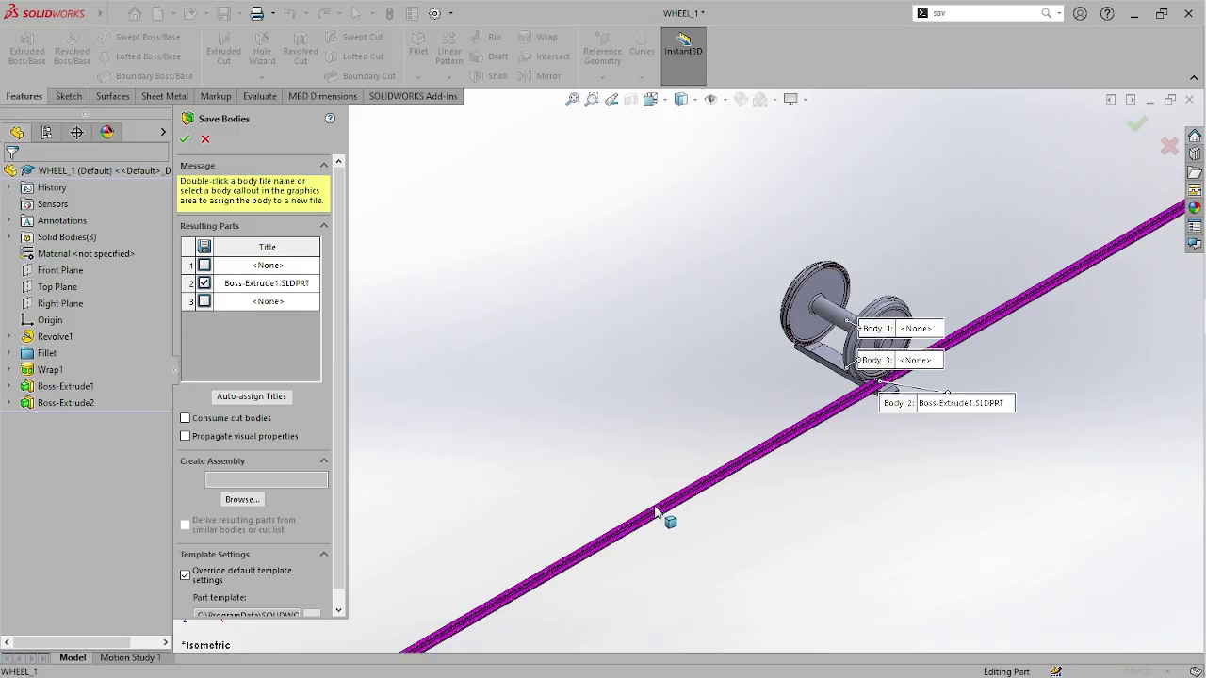
pyautogui.click(266, 287)
pyautogui.doubleClick(267, 286)
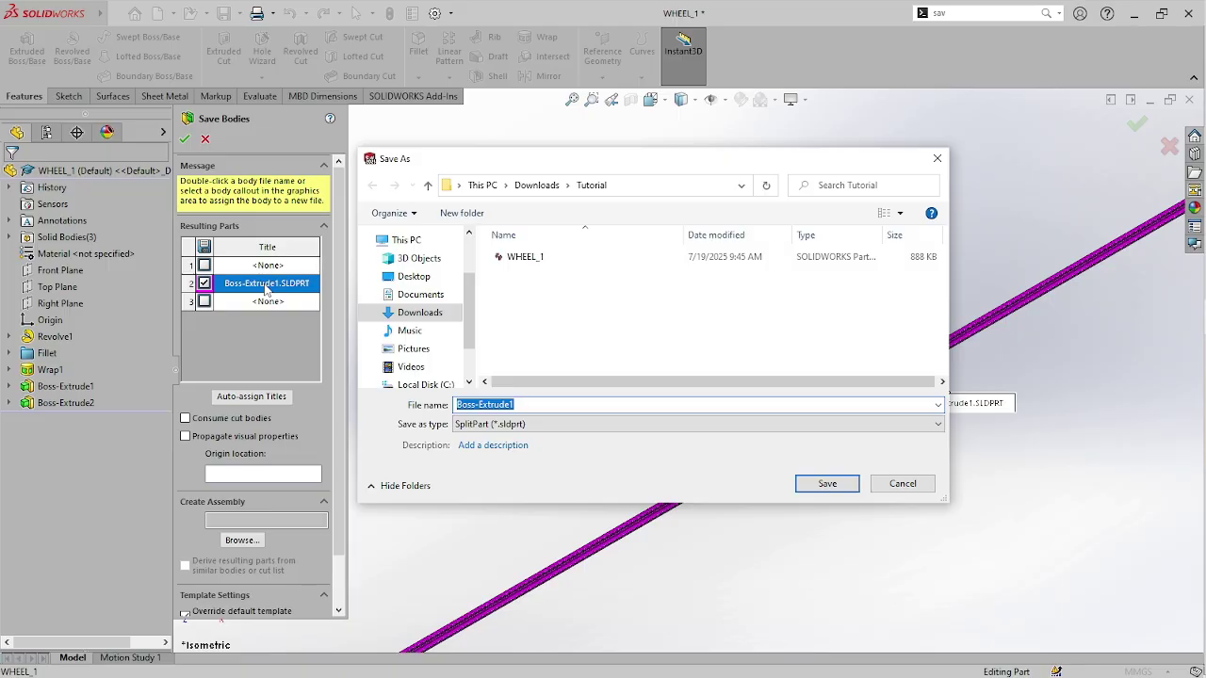
pyautogui.write('Rail_1')
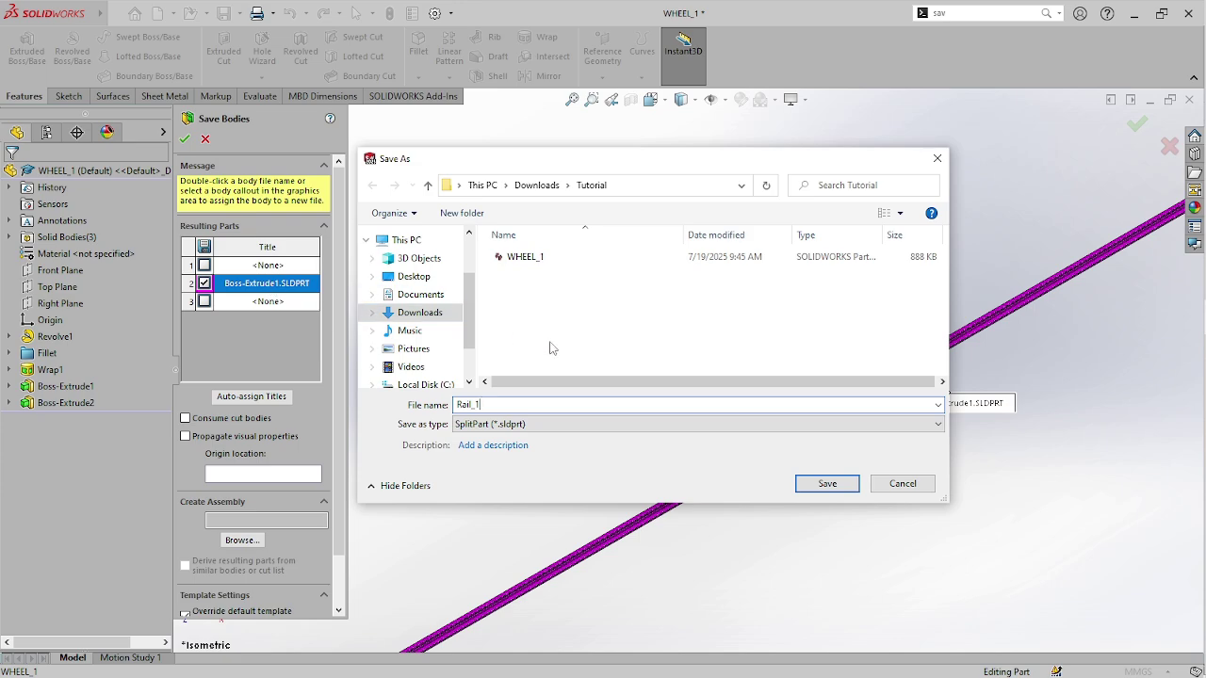
pyautogui.press('Tab')
pyautogui.click(828, 483)
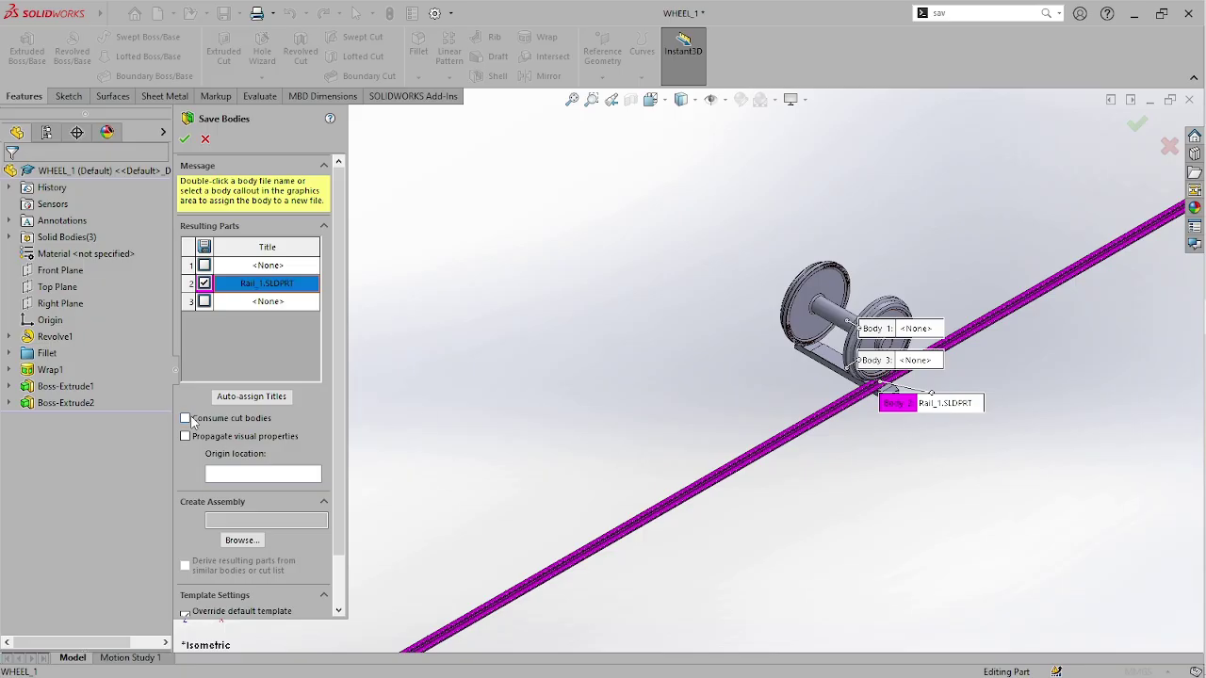
pyautogui.click(188, 421)
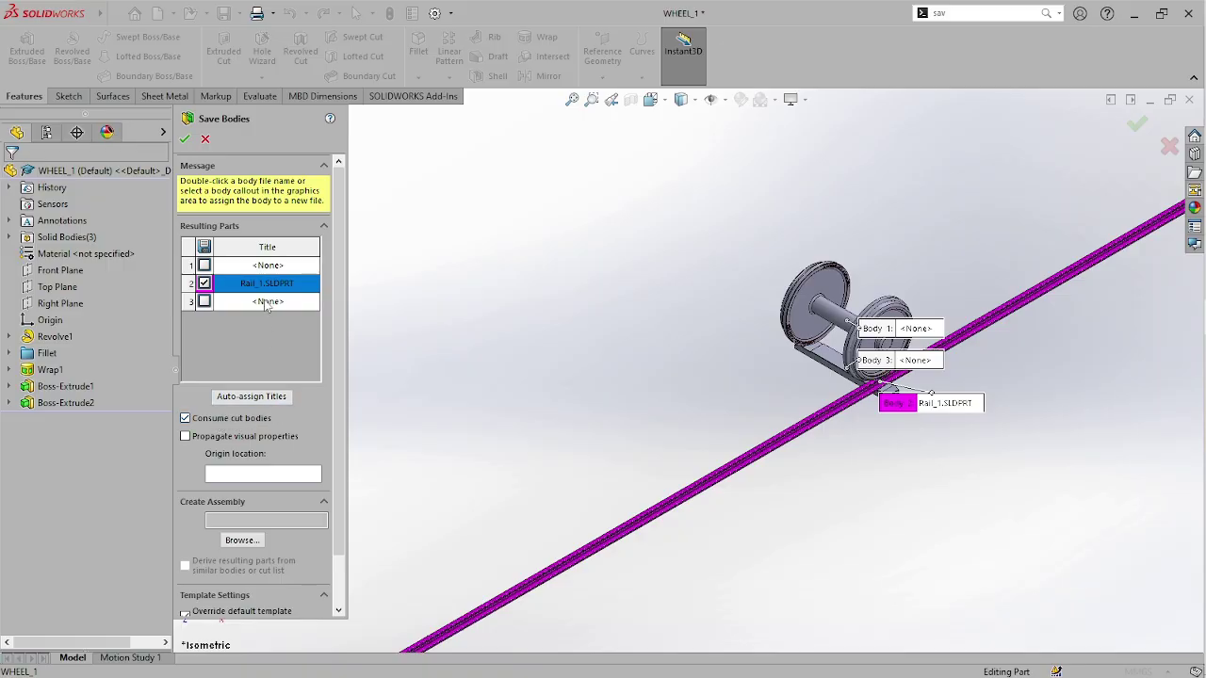
# - Save the sleeper body as Ballast and confirm the Save Bodies command
pyautogui.click(804, 358)
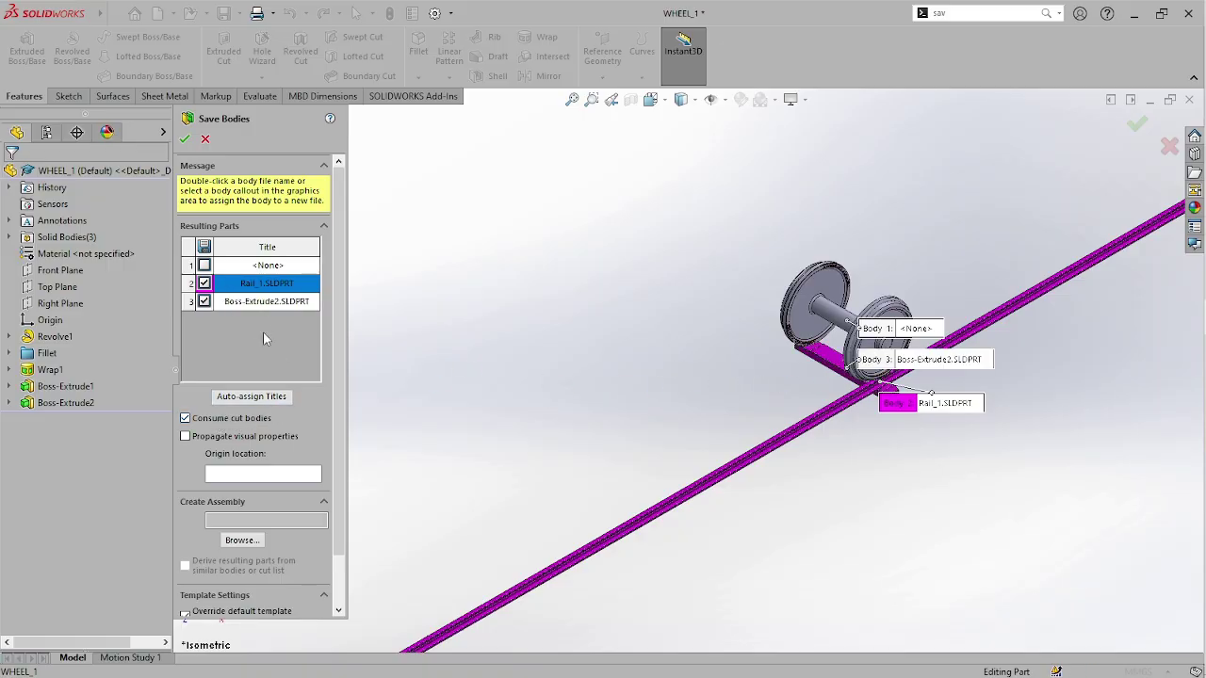
pyautogui.doubleClick(267, 301)
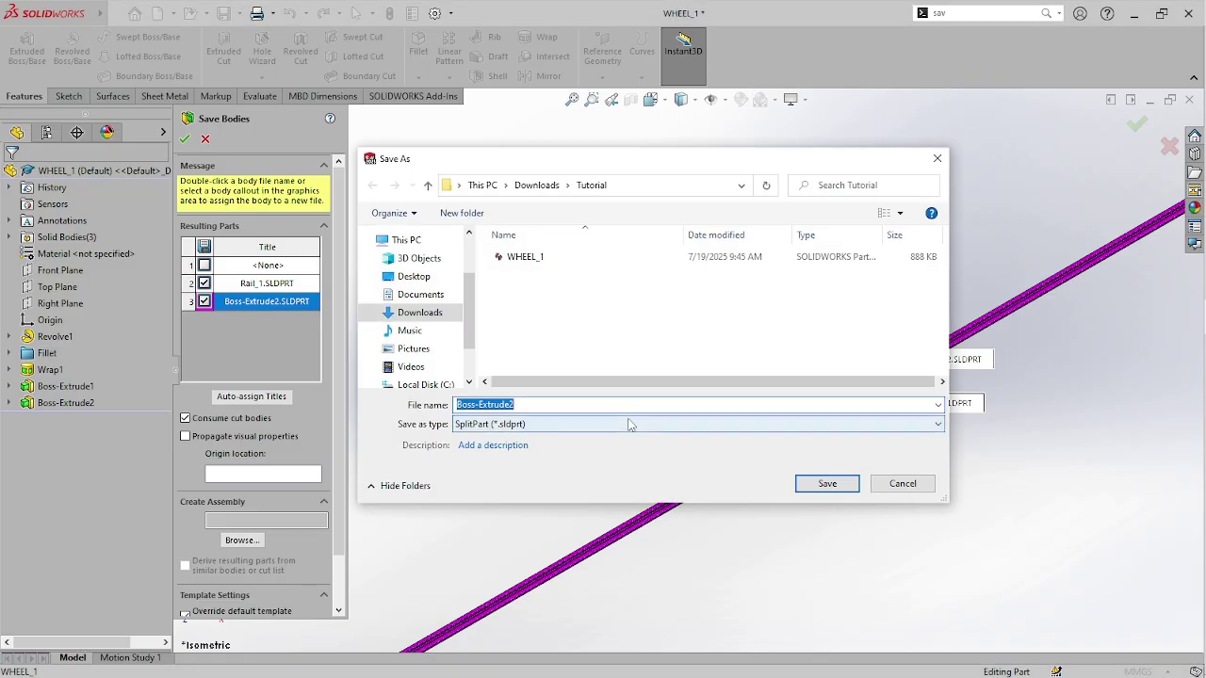
pyautogui.write('Ballast')
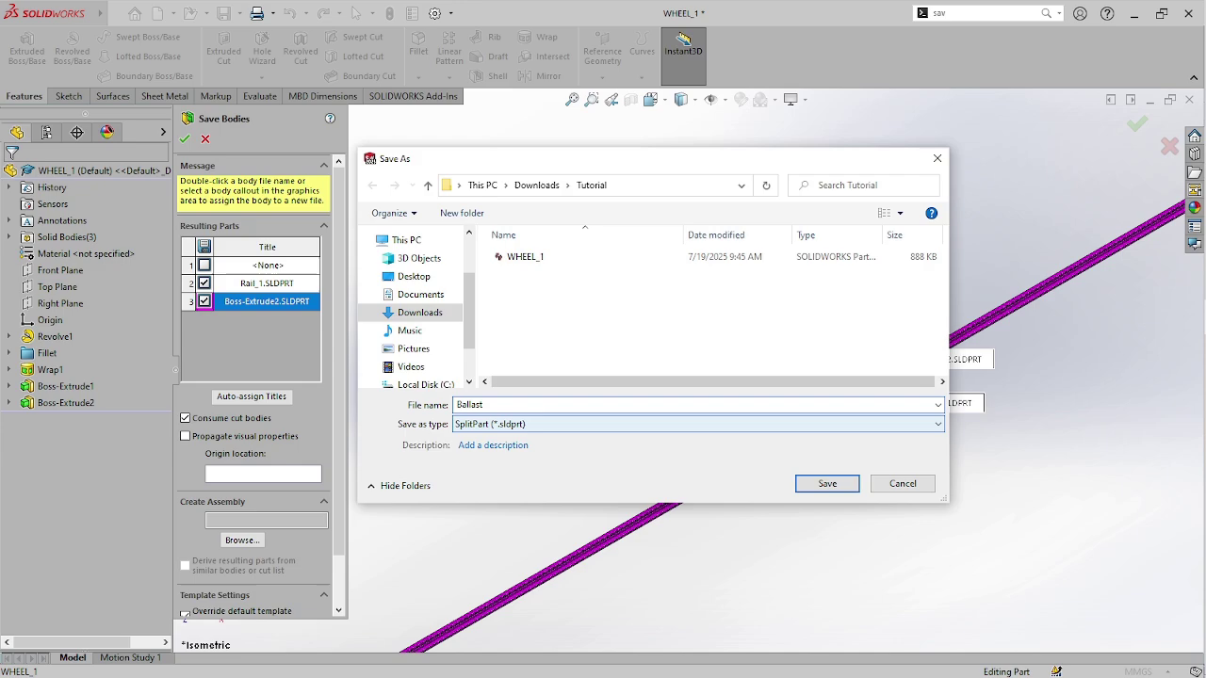
pyautogui.click(828, 483)
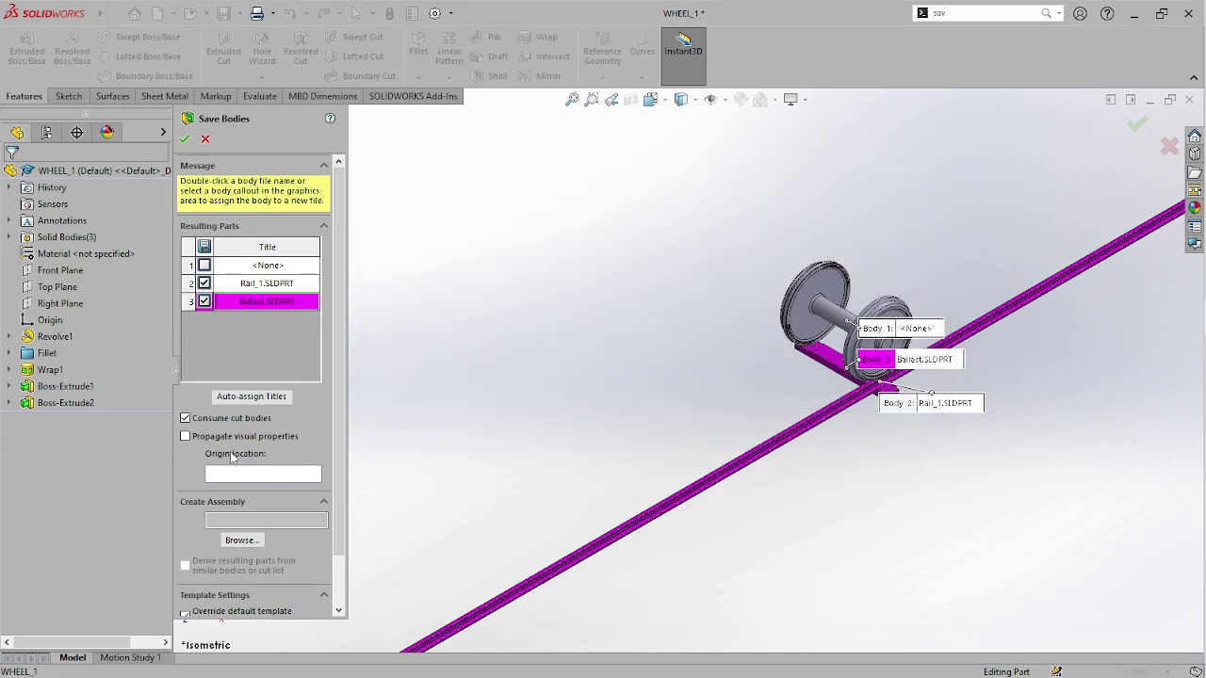
pyautogui.click(186, 139)
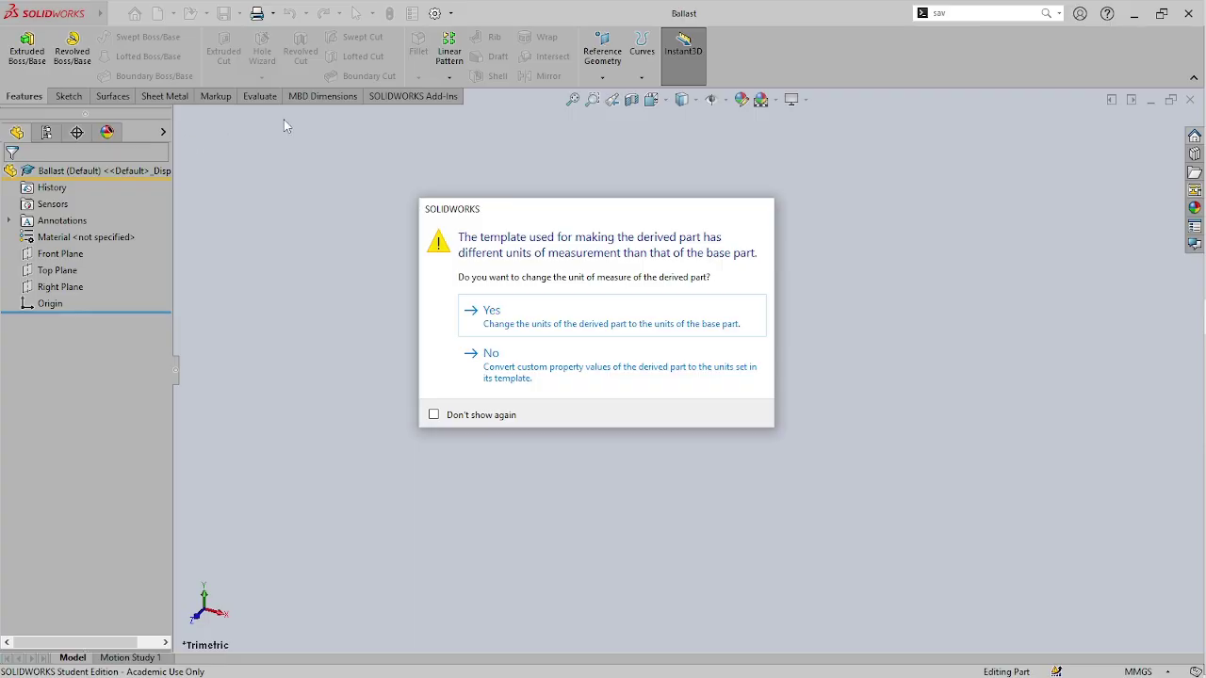
# - Accept the base part's units for both derived parts, then zoom to fit and save WHEEL_1
pyautogui.click(506, 325)
pyautogui.click(506, 326)
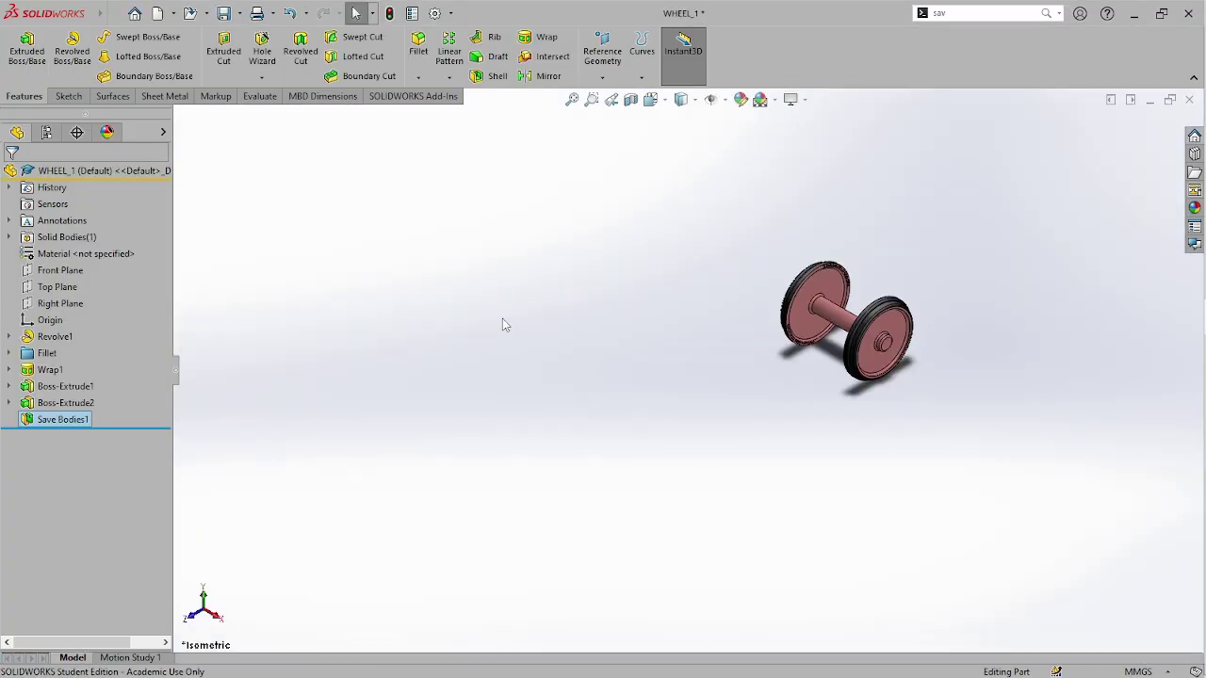
pyautogui.click(502, 318)
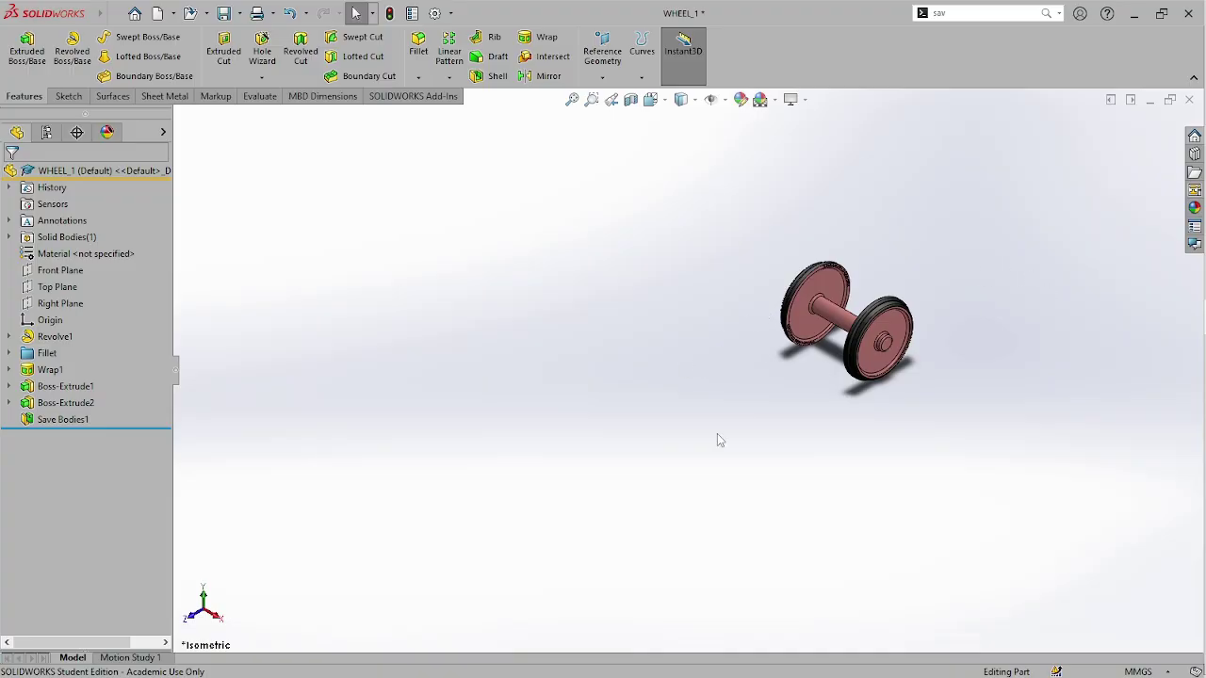
pyautogui.press('f')
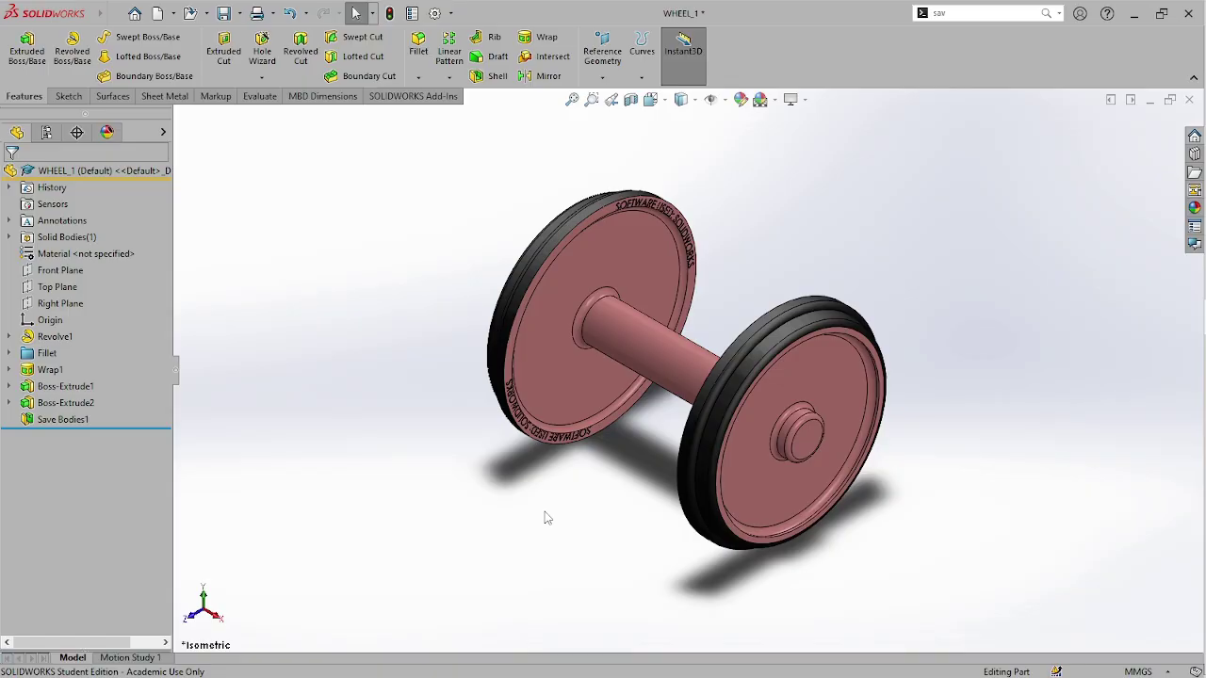
pyautogui.hotkey('ctrl', 's')
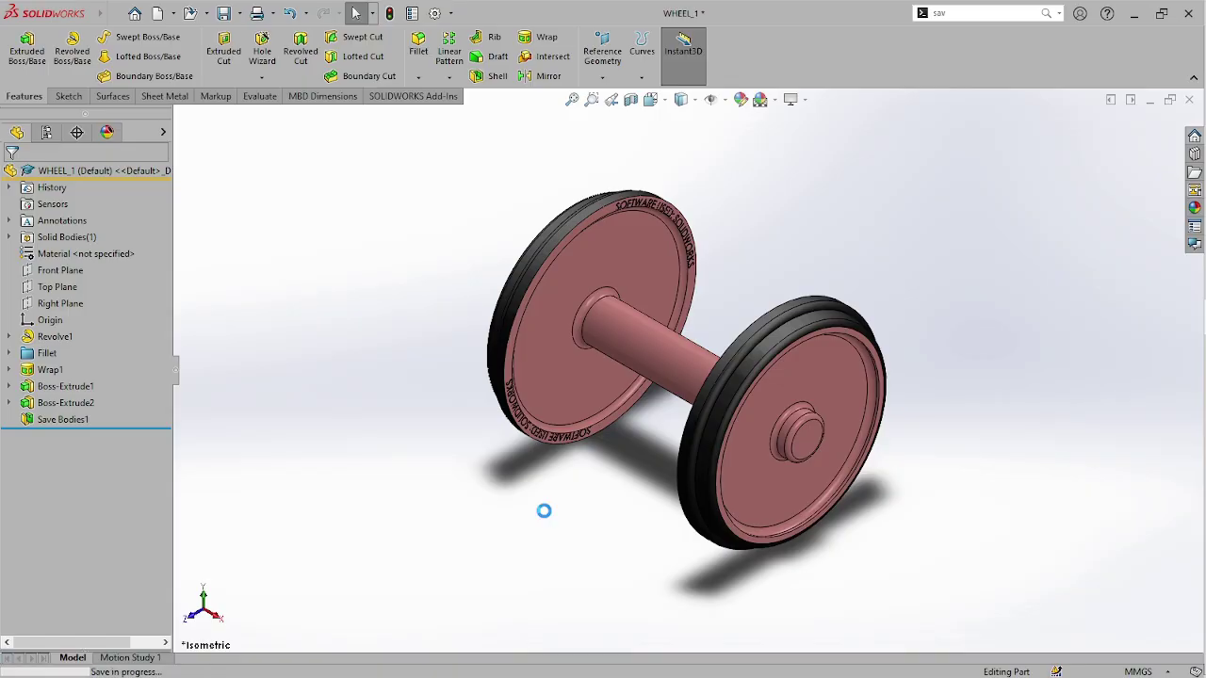
pyautogui.click(57, 387)
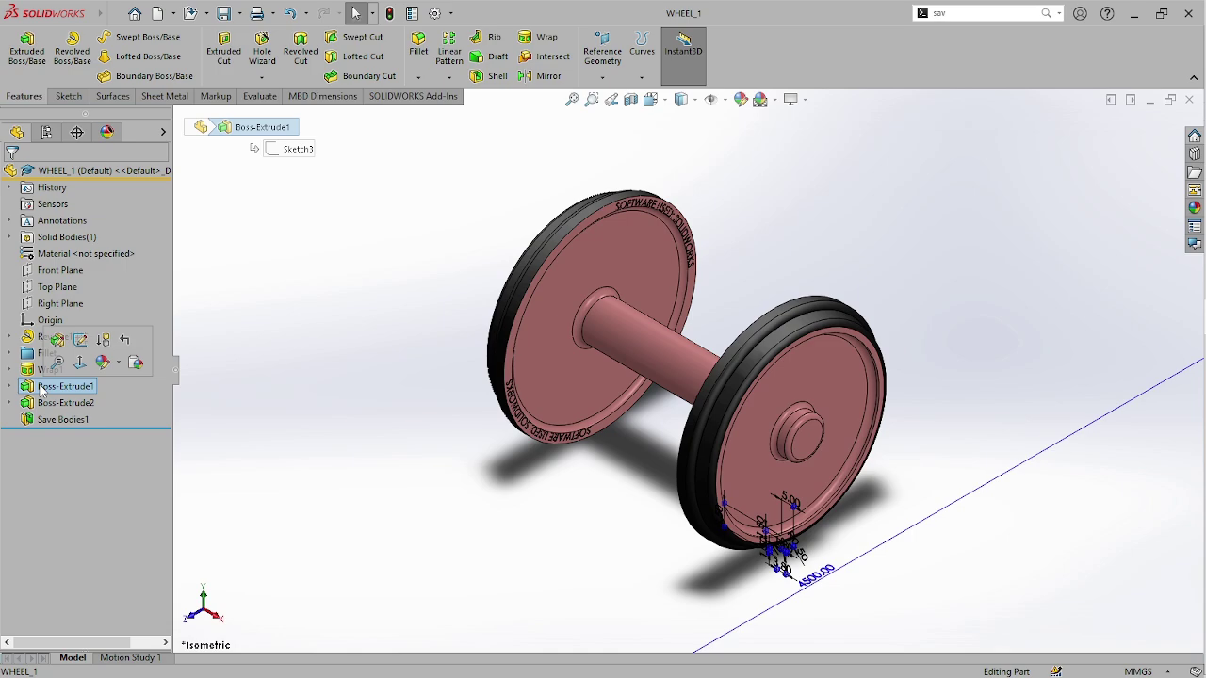
# - Rename the Boss-Extrude1 feature to 'Rail'
pyautogui.click(318, 367)
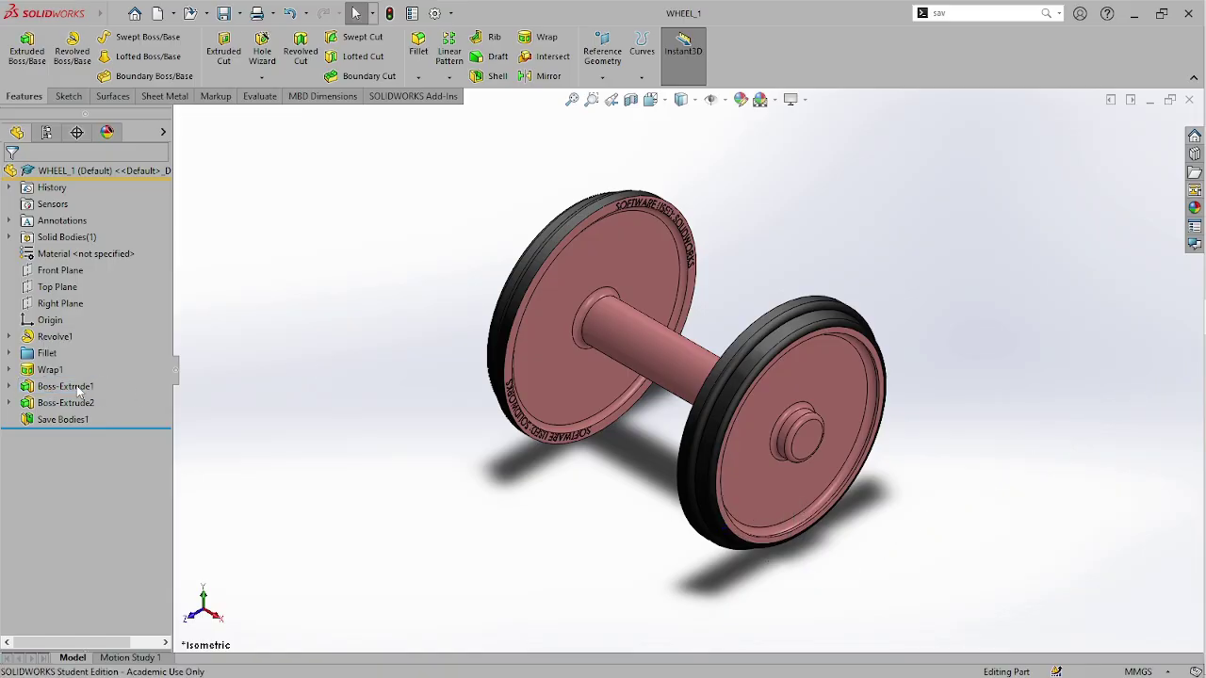
pyautogui.click(79, 388)
pyautogui.rightClick(79, 388)
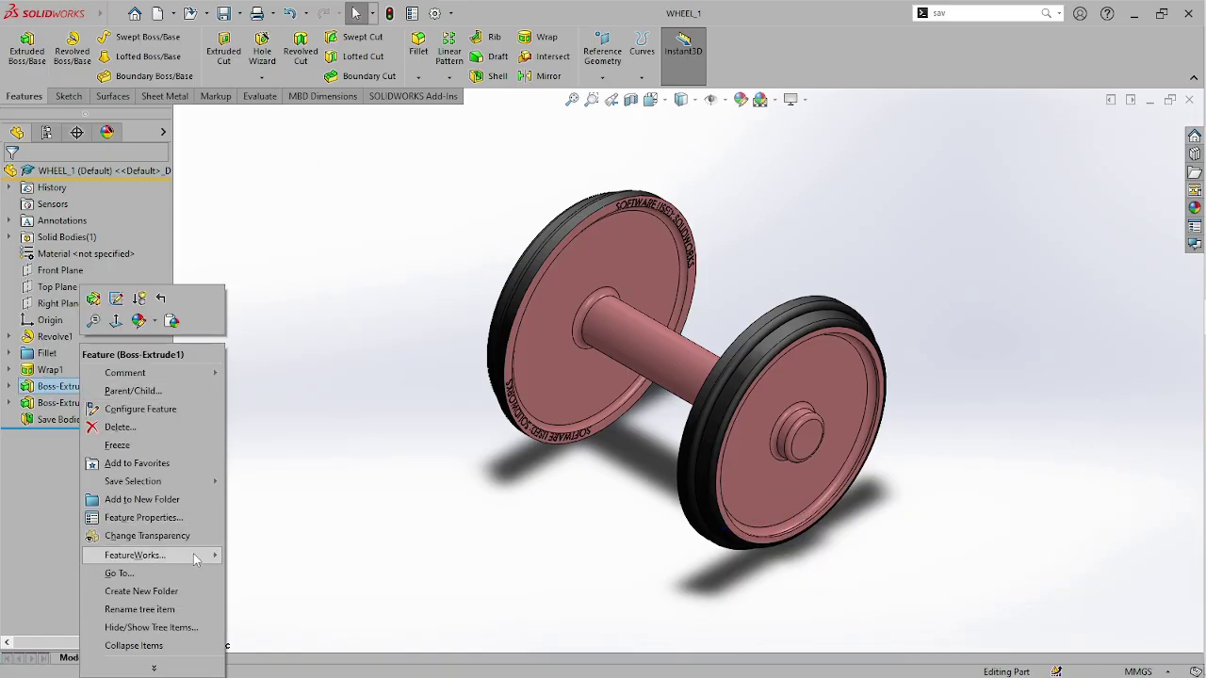
pyautogui.click(140, 610)
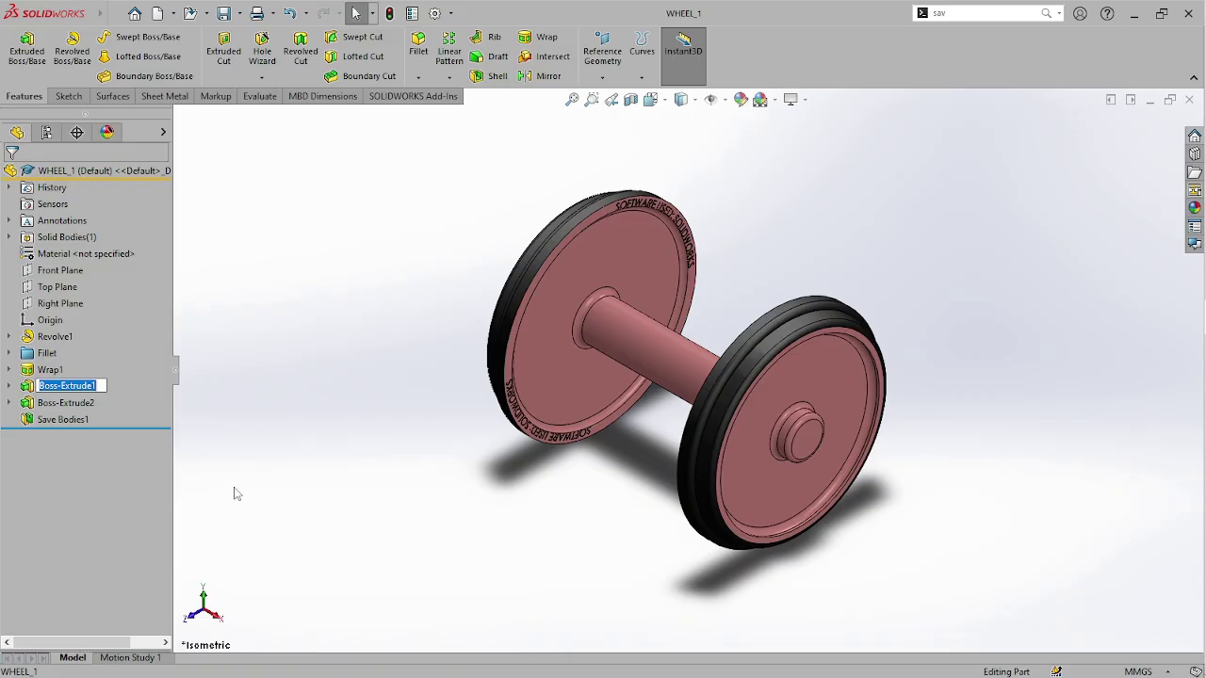
pyautogui.write('Rail')
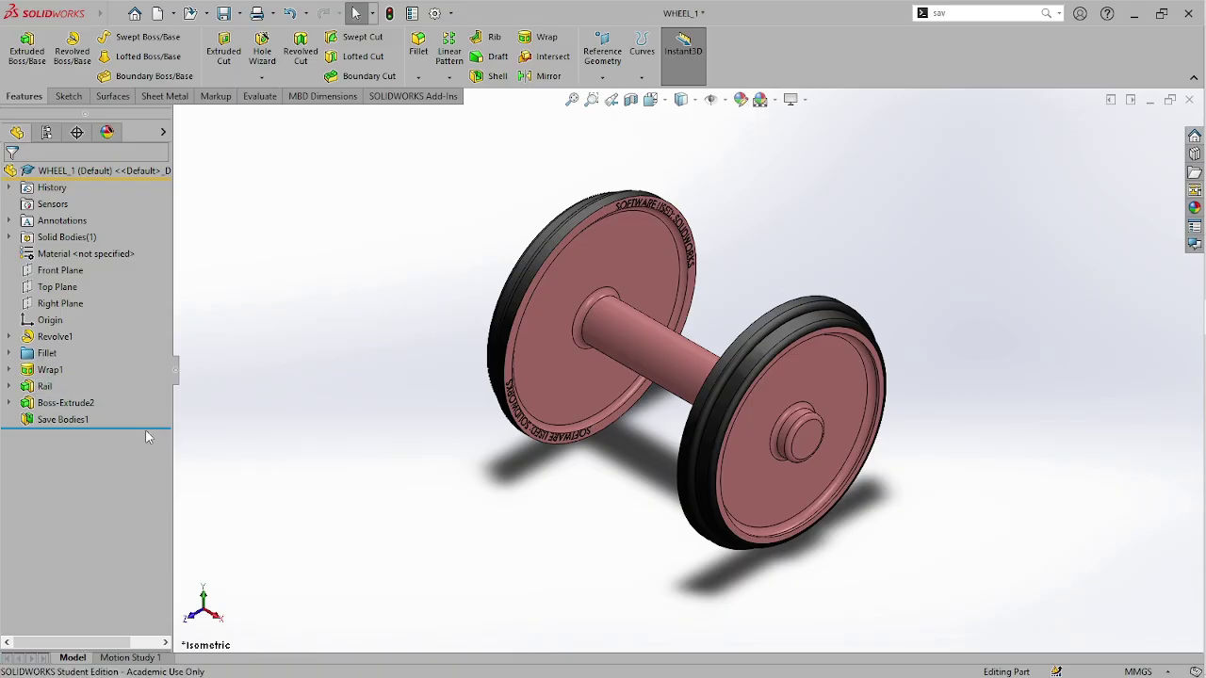
# - Rename the Boss-Extrude2 feature to 'Ballast'
pyautogui.rightClick(70, 404)
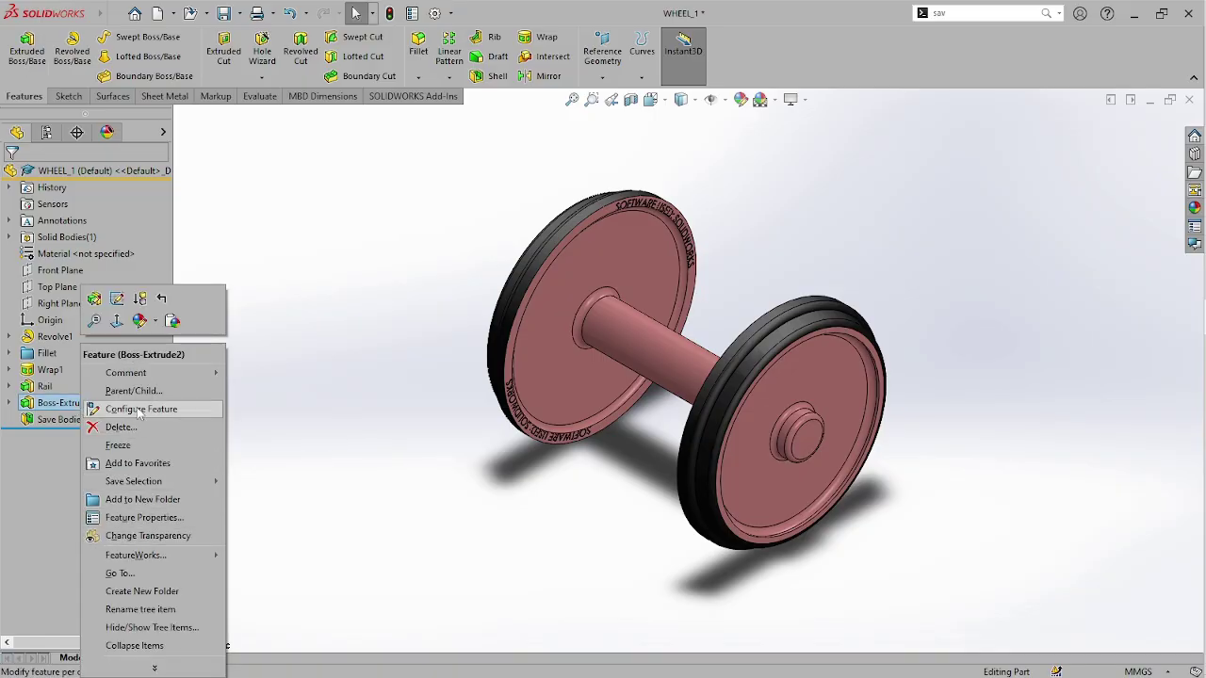
pyautogui.click(146, 611)
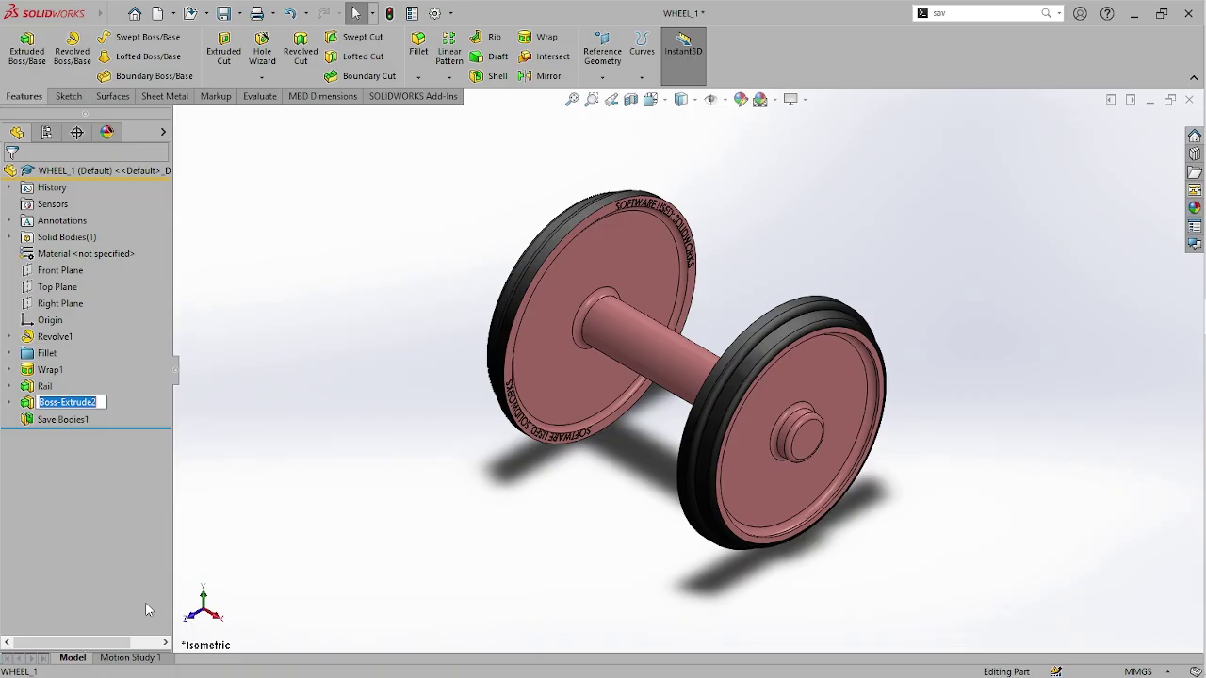
pyautogui.write('Balla')
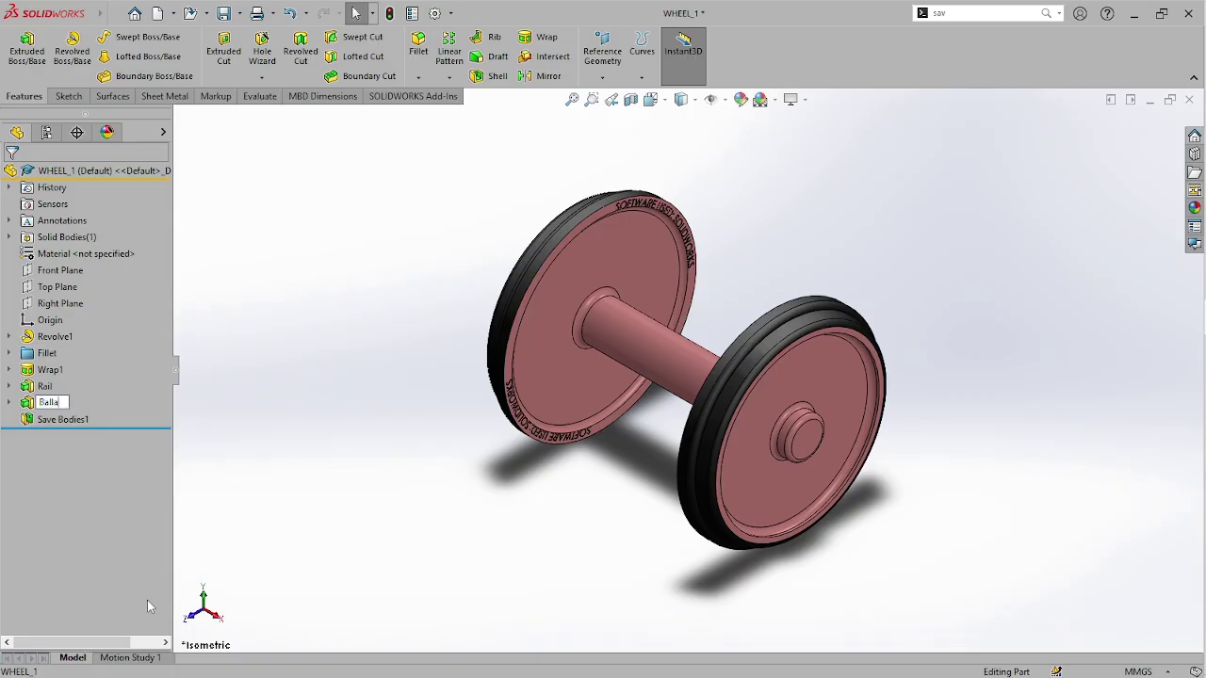
pyautogui.write('st')
pyautogui.press('Return')
pyautogui.click(368, 427)
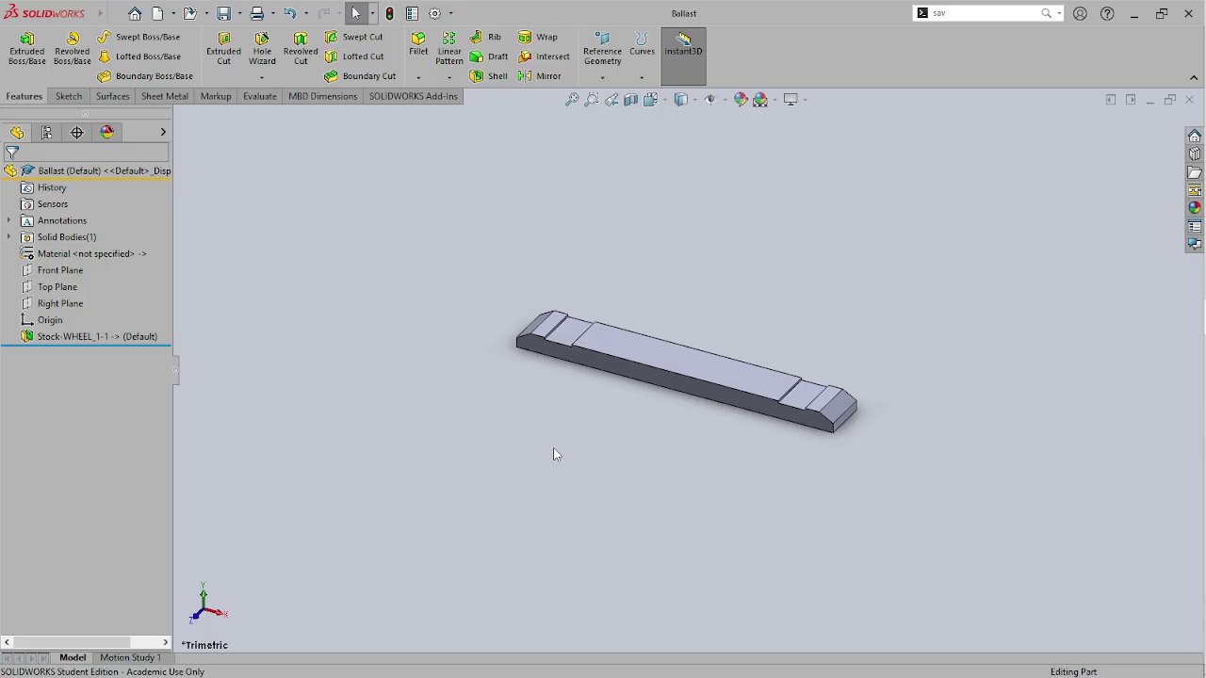
pyautogui.hotkey('ctrl', 'Tab')
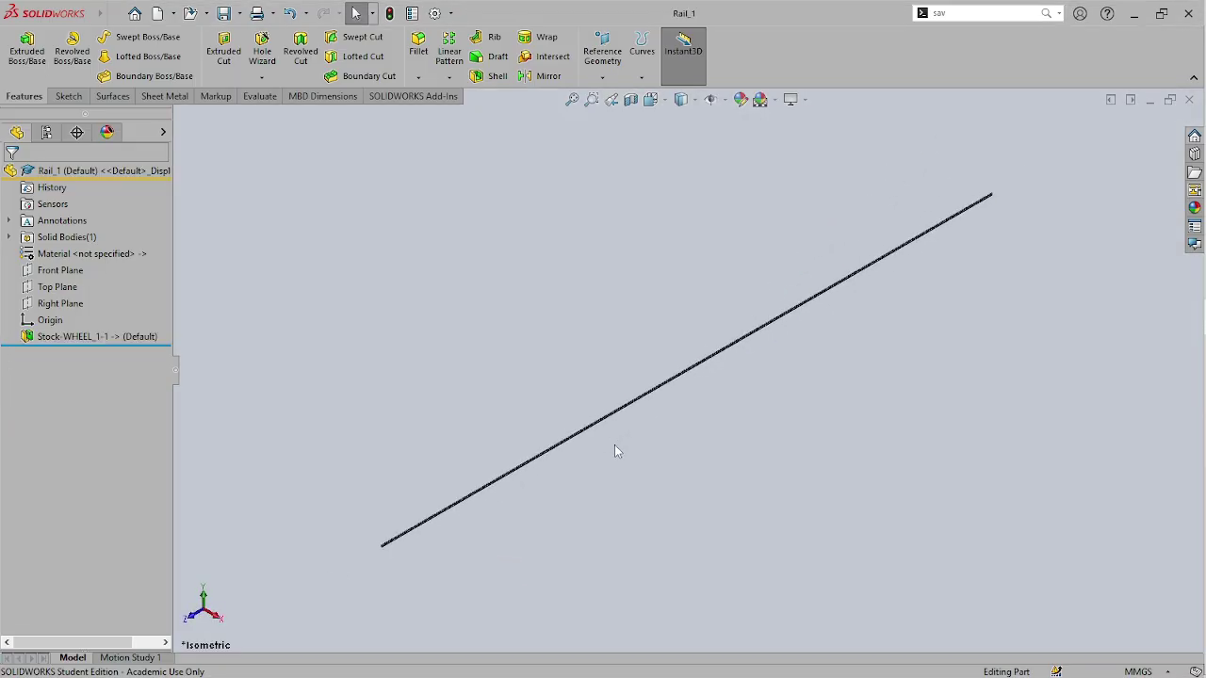
pyautogui.hotkey('ctrl', 'Tab')
pyautogui.hotkey('ctrl', 'Tab')
pyautogui.hotkey('ctrl', 'Tab')
pyautogui.hotkey('ctrl', 'Tab')
pyautogui.hotkey('ctrl', 'Tab')
pyautogui.hotkey('ctrl', 'Tab')
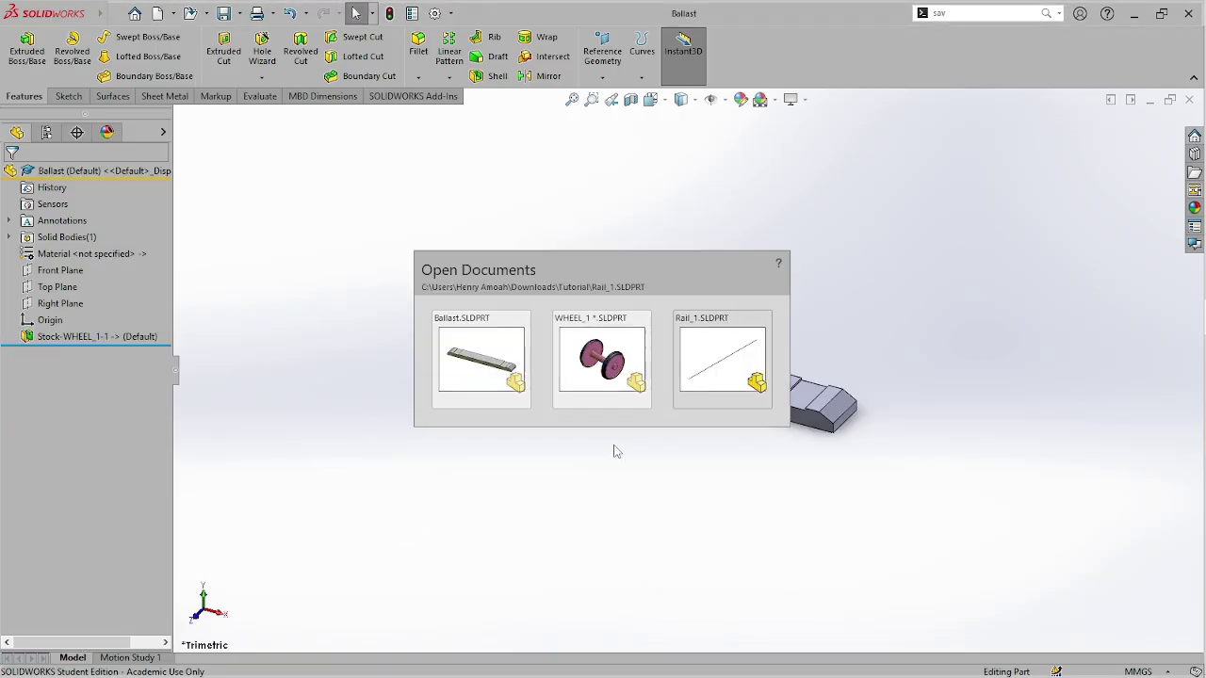
pyautogui.hotkey('ctrl', 'Tab')
pyautogui.hotkey('ctrl', 'Tab')
pyautogui.hotkey('ctrl', 'Tab')
pyautogui.hotkey('ctrl', 'Tab')
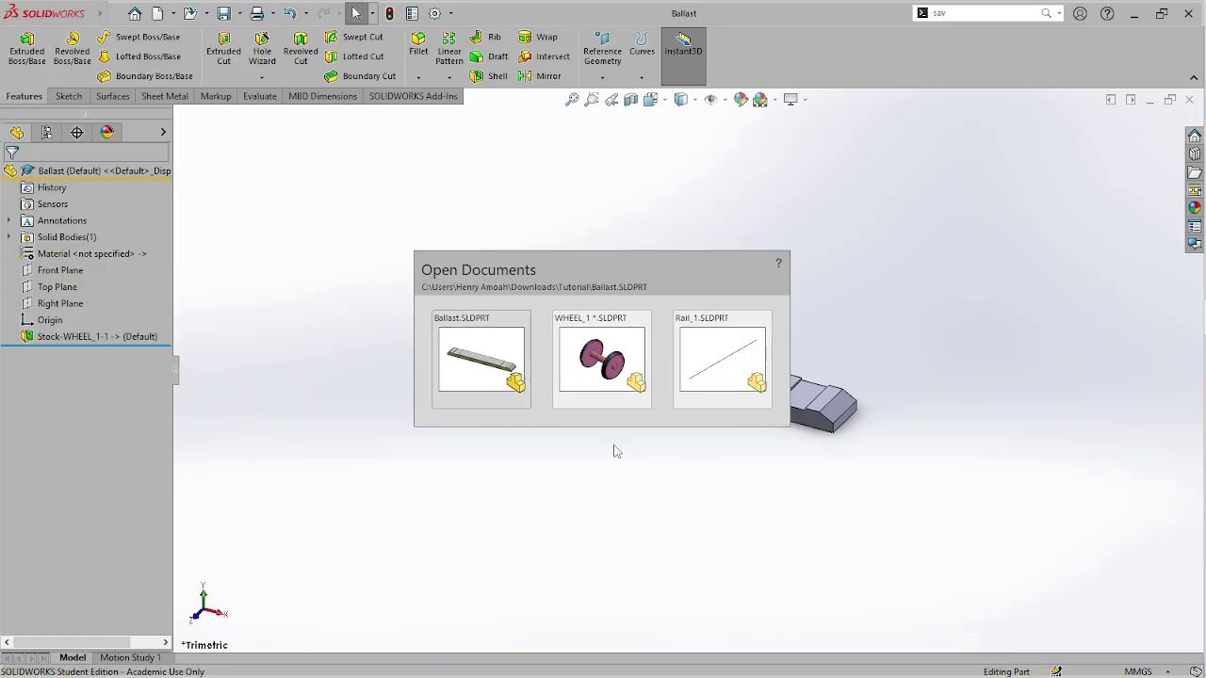
pyautogui.hotkey('ctrl', 'Tab')
pyautogui.hotkey('ctrl', 'Tab')
pyautogui.hotkey('ctrl', 'Tab')
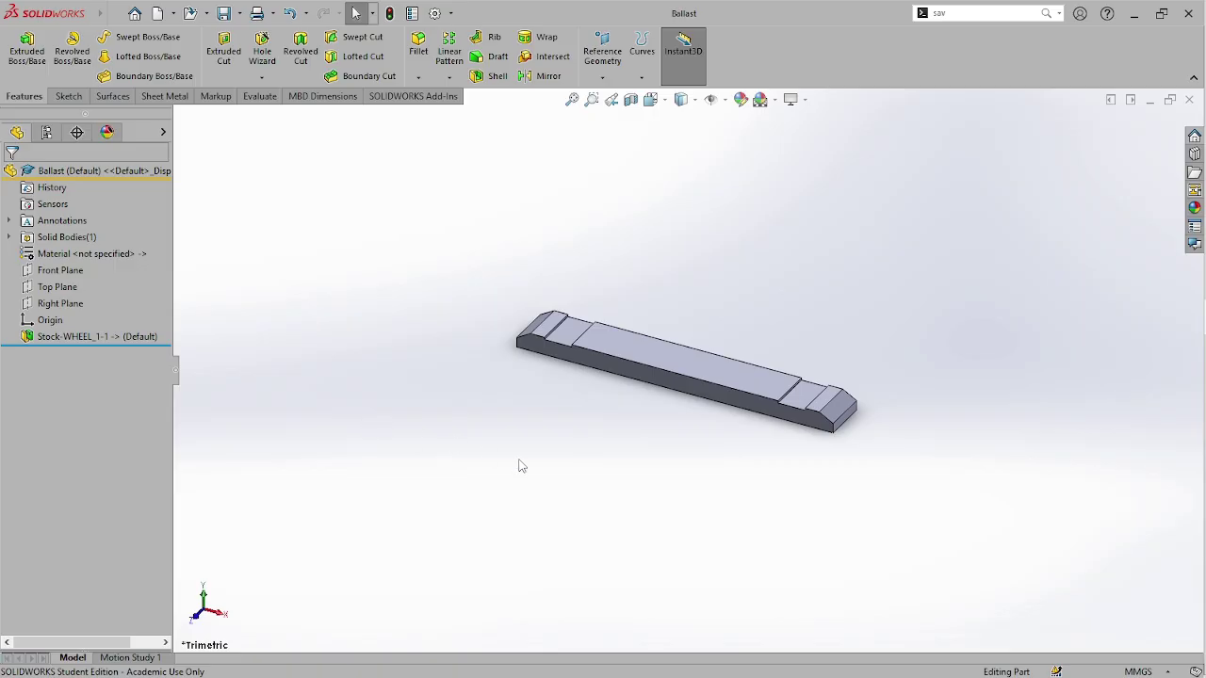
pyautogui.hotkey('ctrl', '7')
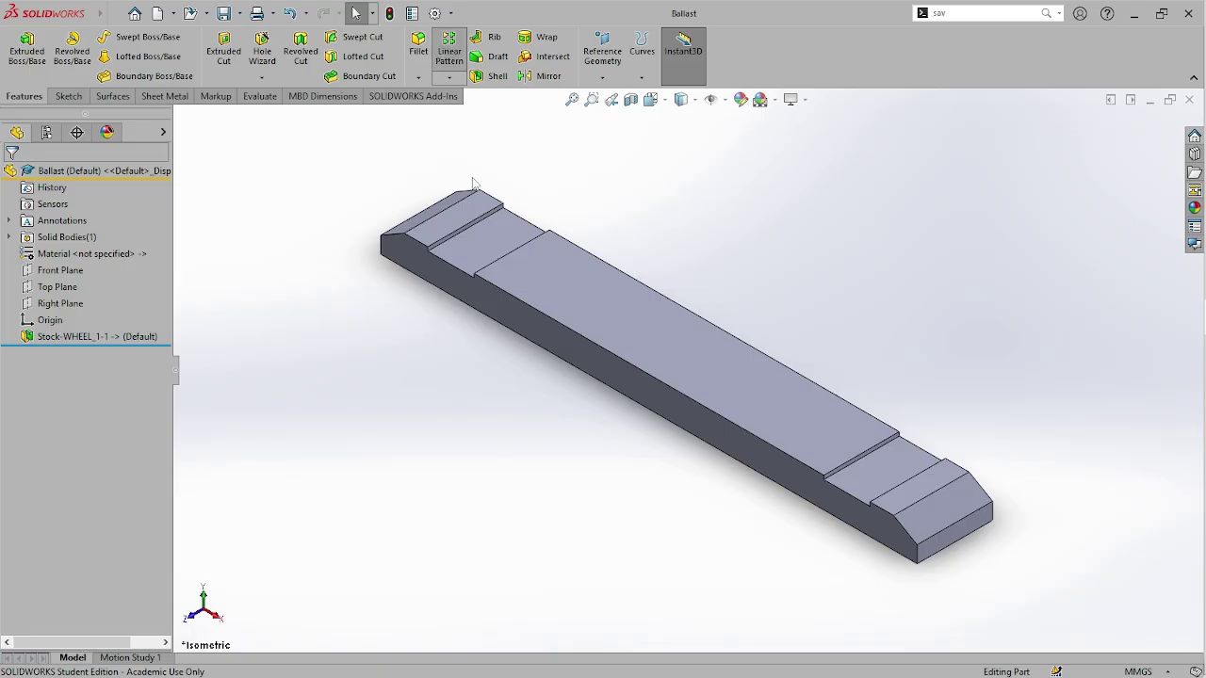
# - Start a linear pattern along the sleeper's top edge, patterning the whole Stock-WHEEL_1-1 body
pyautogui.press('Return')
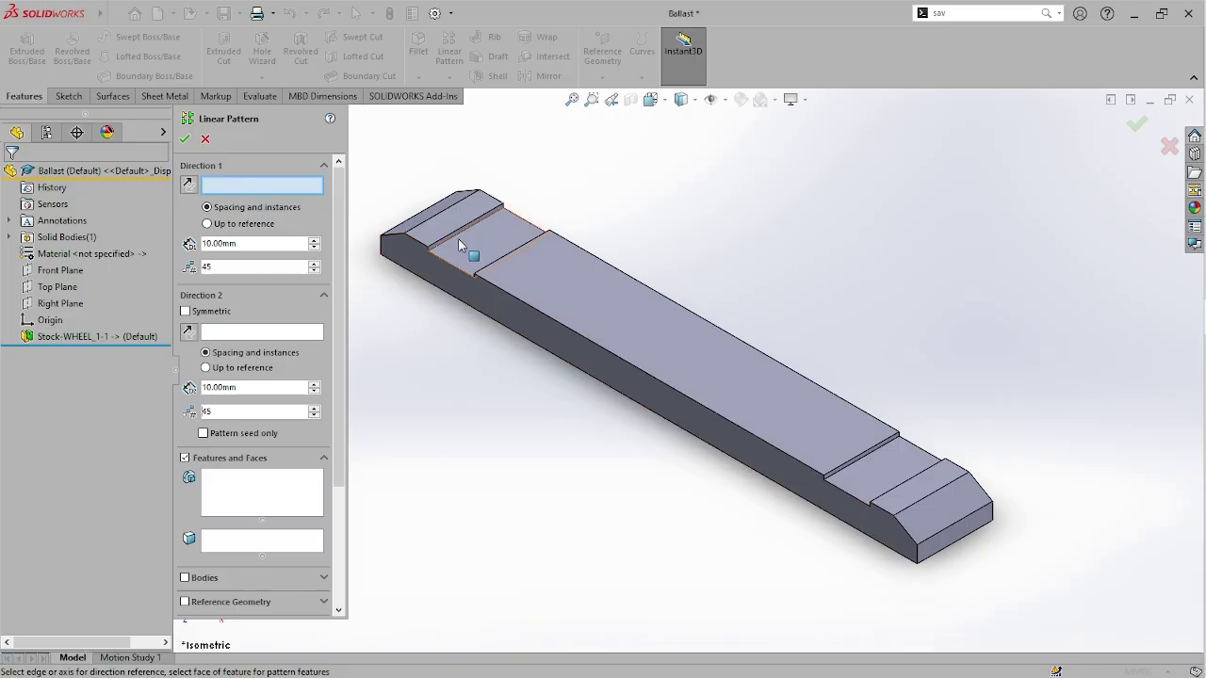
pyautogui.click(455, 237)
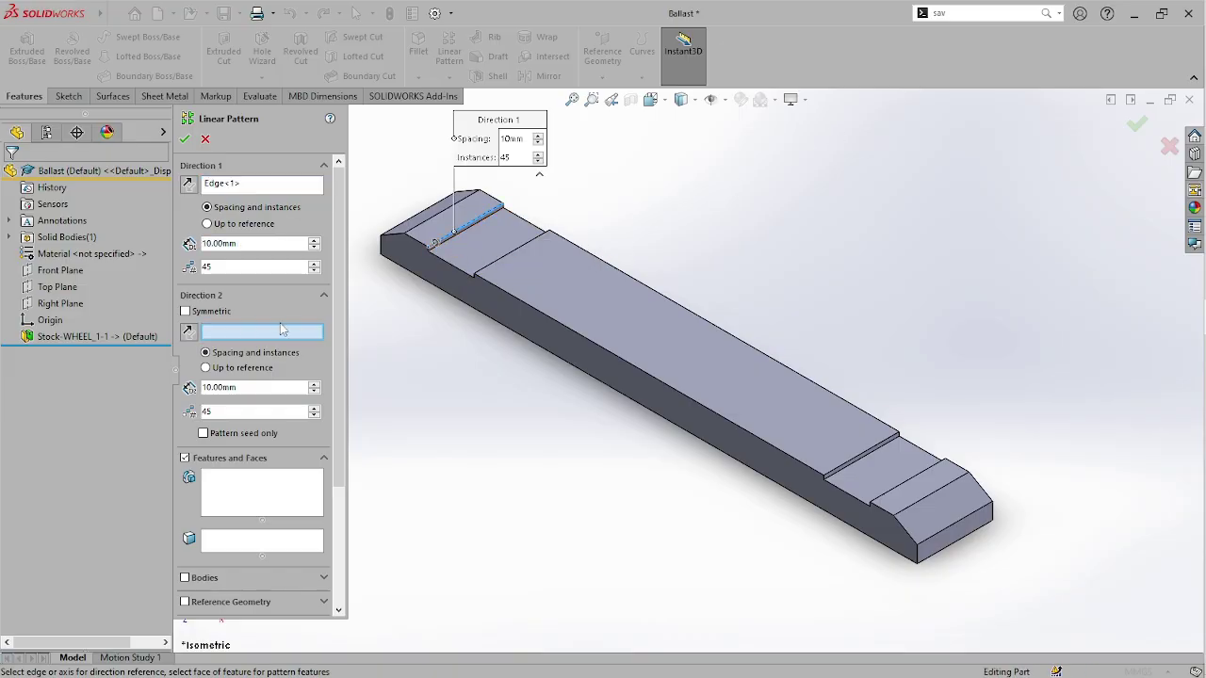
pyautogui.click(265, 496)
pyautogui.click(683, 379)
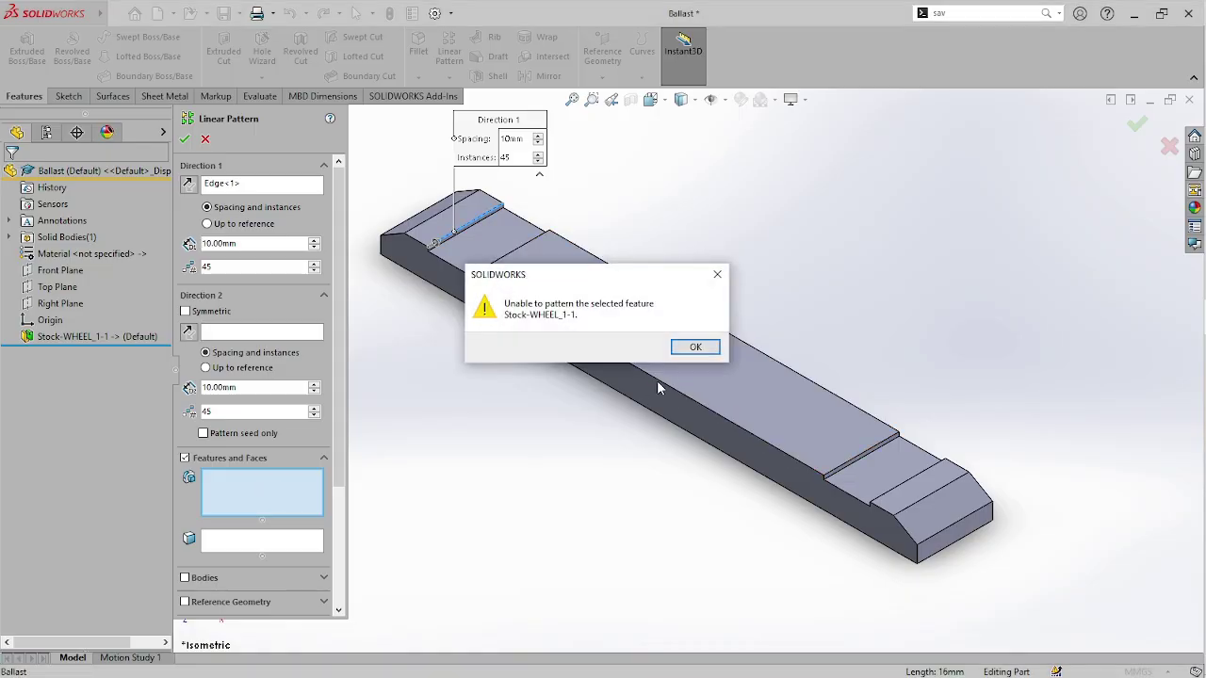
pyautogui.click(696, 347)
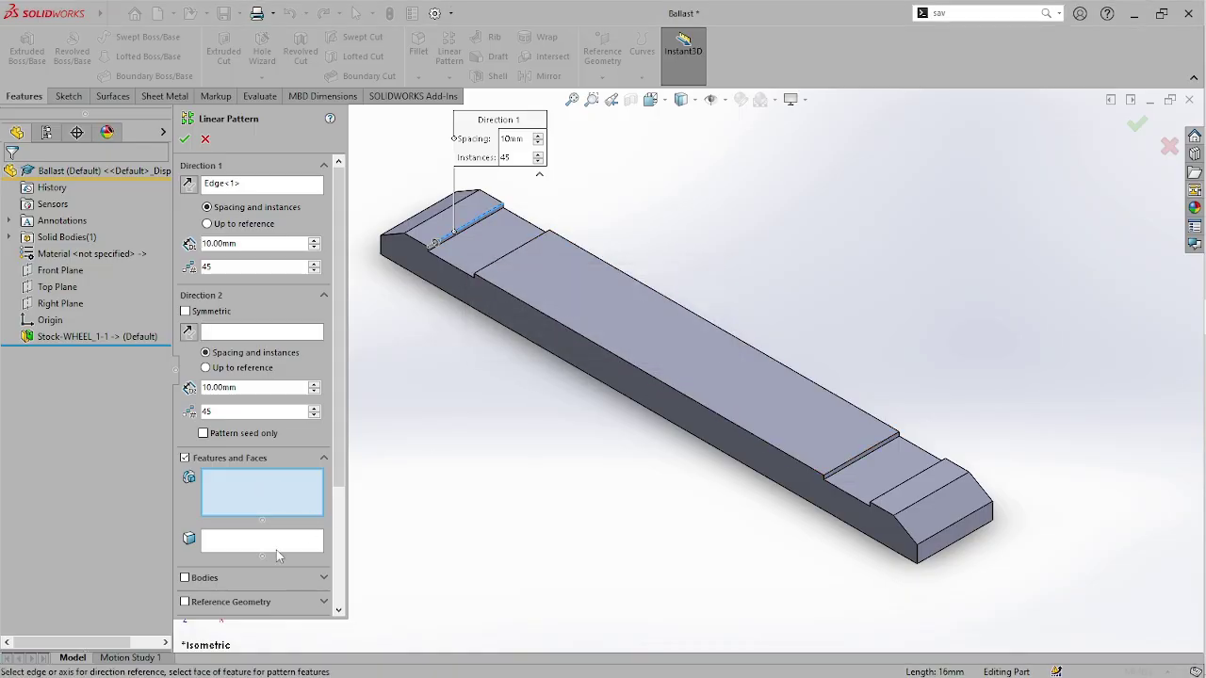
pyautogui.click(196, 575)
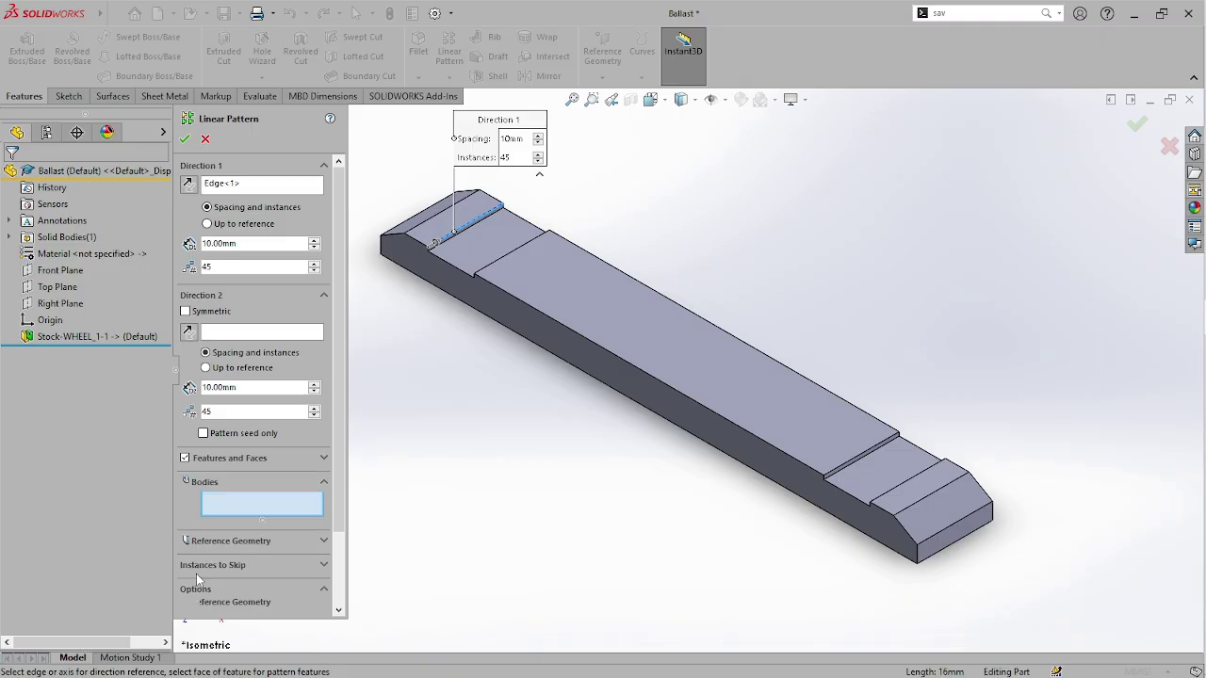
pyautogui.click(693, 382)
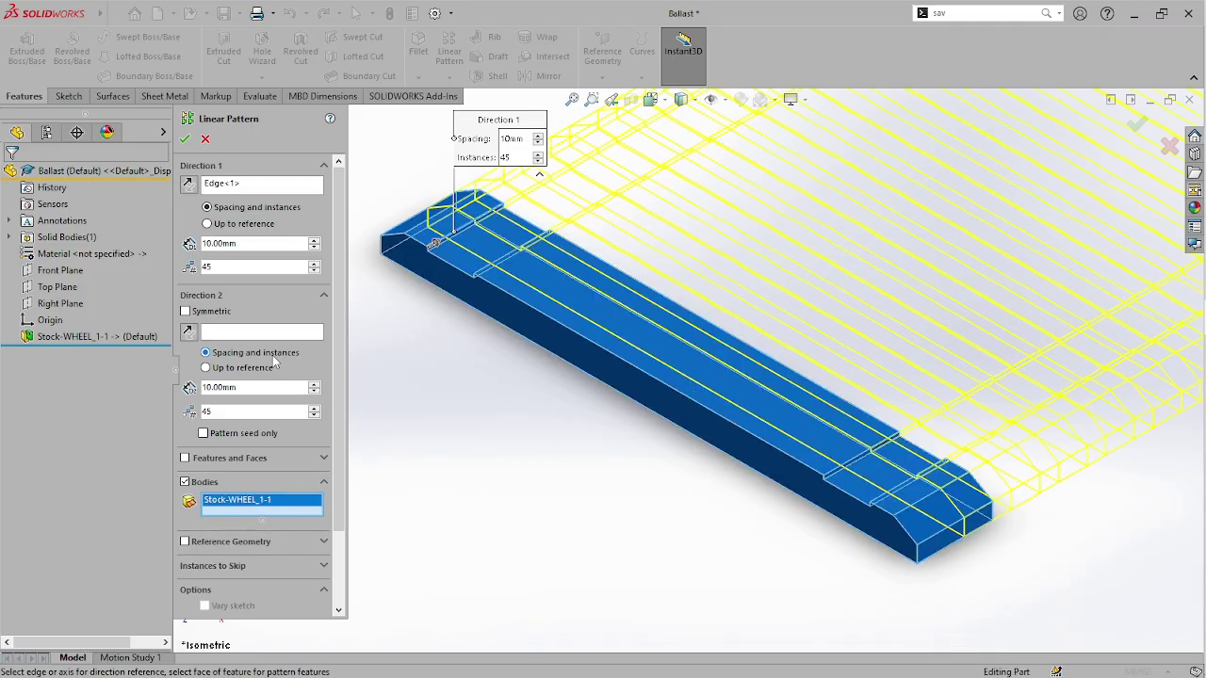
# - Keep 45 instances and change the Direction 1 spacing to 50 mm
pyautogui.doubleClick(266, 268)
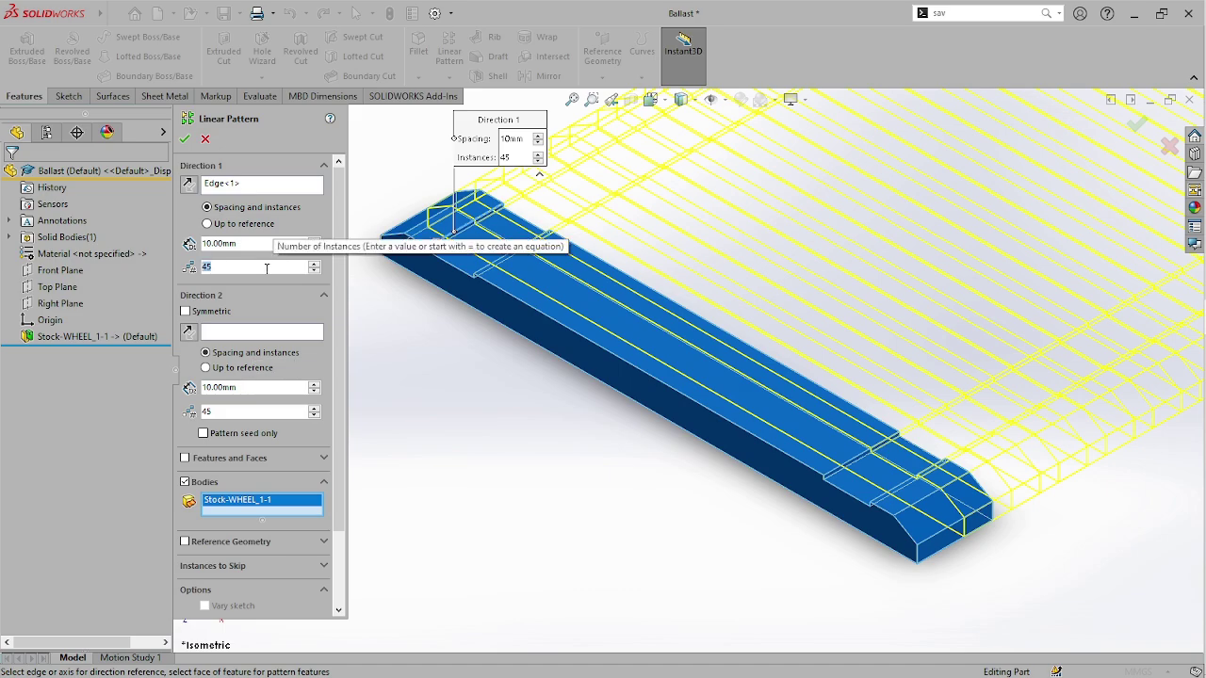
pyautogui.click(263, 269)
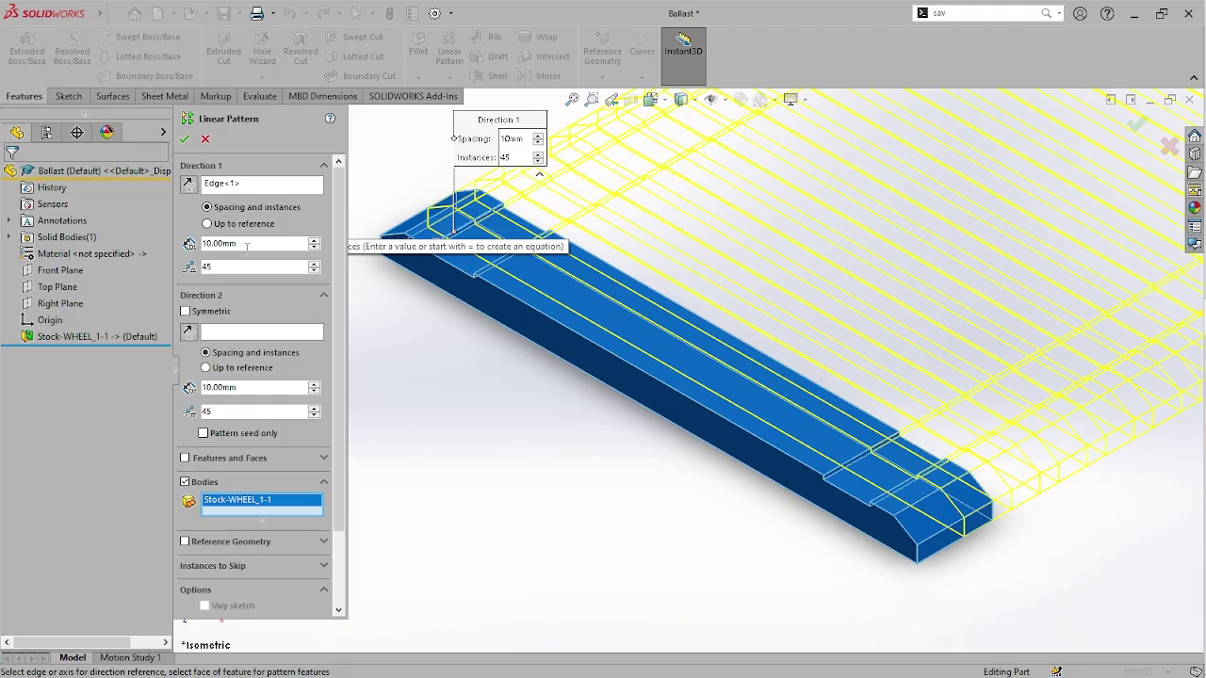
pyautogui.doubleClick(246, 245)
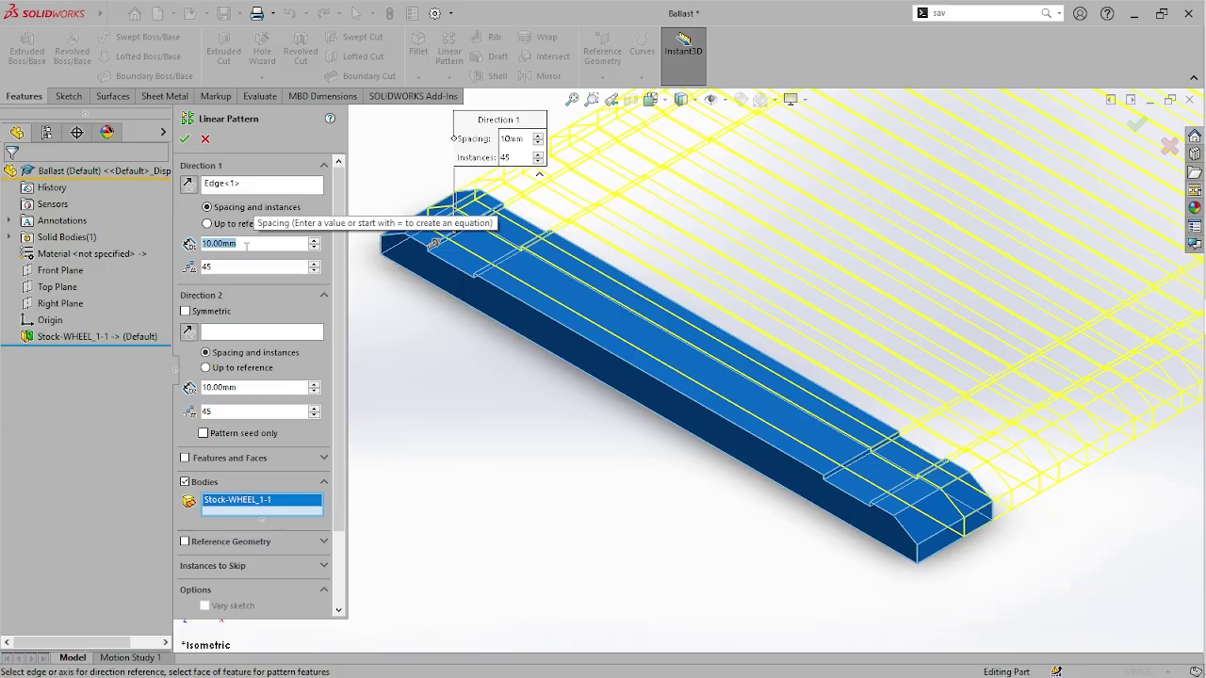
pyautogui.write('50')
pyautogui.press('Return')
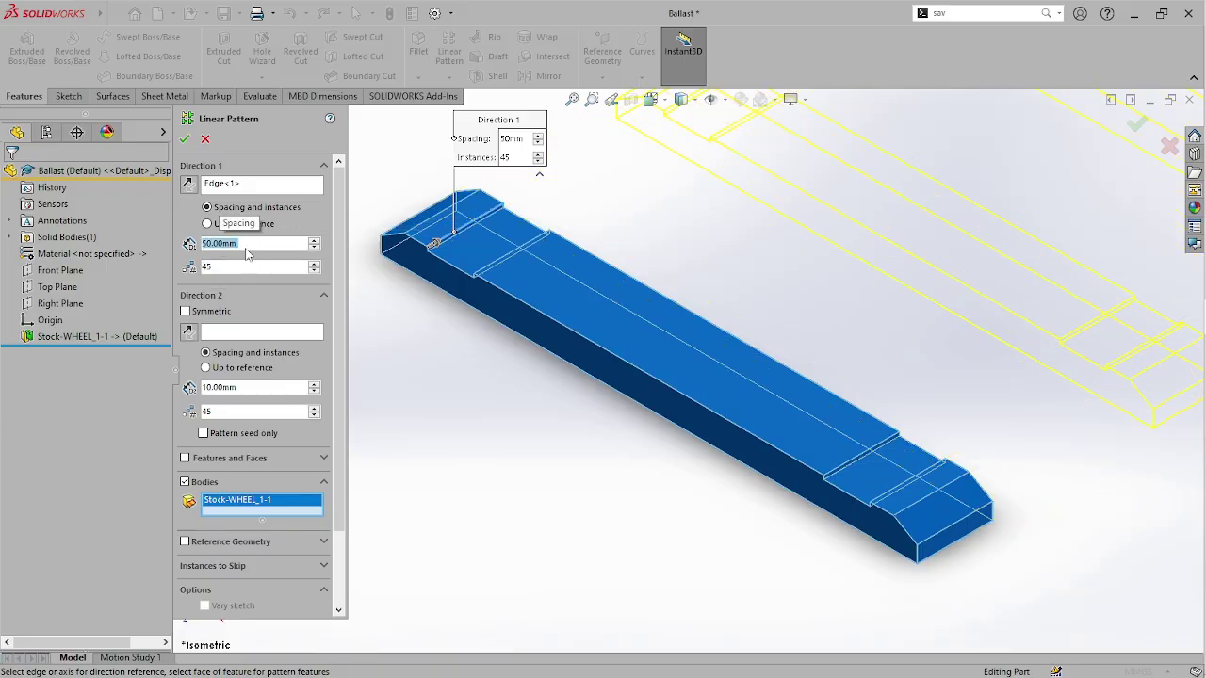
pyautogui.scroll(-8, 531, 372)
pyautogui.scroll(3, 628, 411)
pyautogui.moveTo(522, 438); pyautogui.dragTo(538, 307)
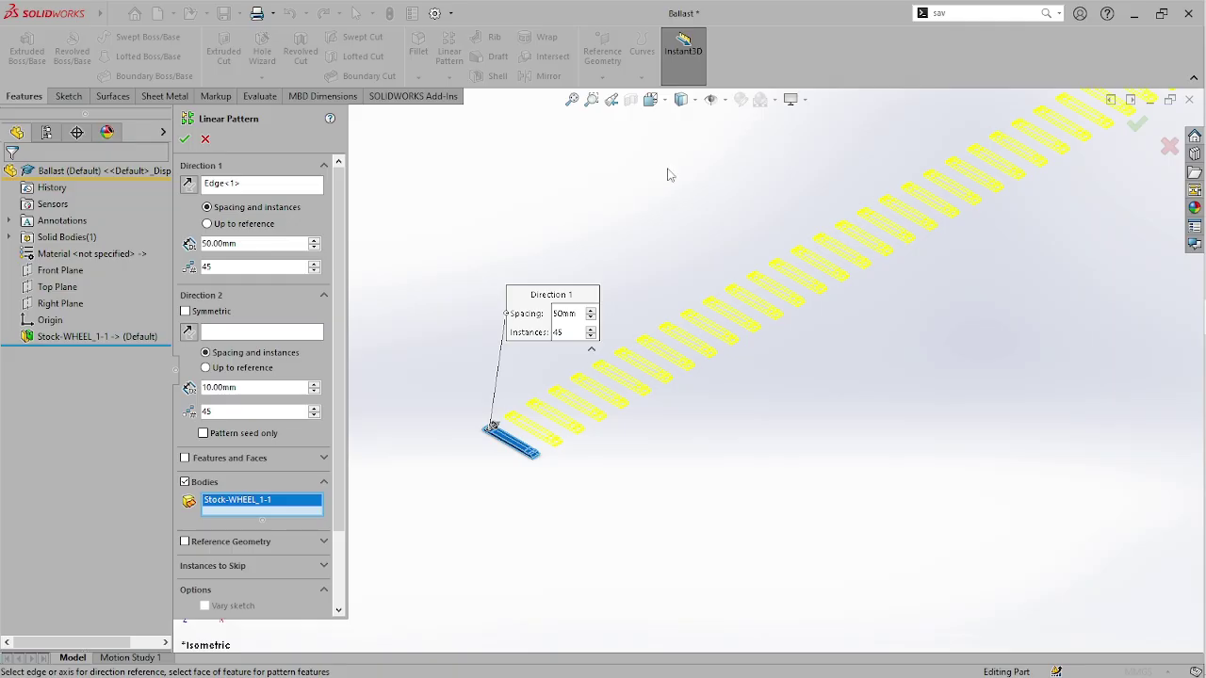
# - Make the pattern symmetric in both directions and create LPattern1
pyautogui.click(186, 312)
pyautogui.press('f')
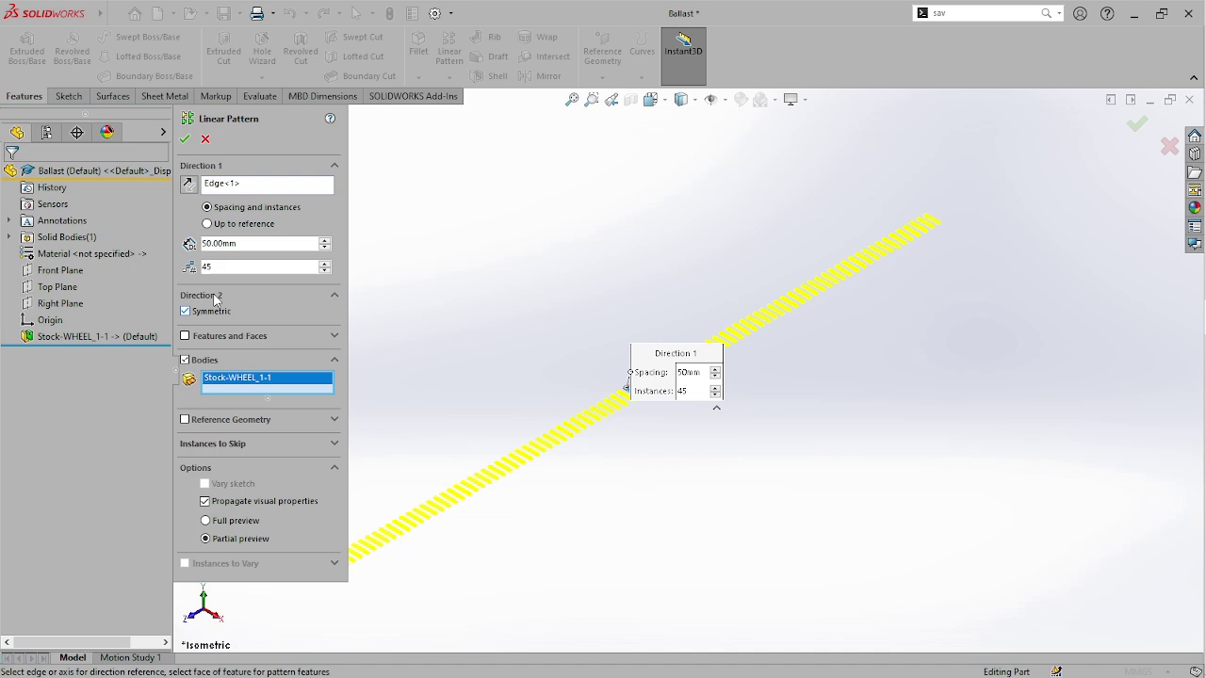
pyautogui.scroll(-5, 628, 386)
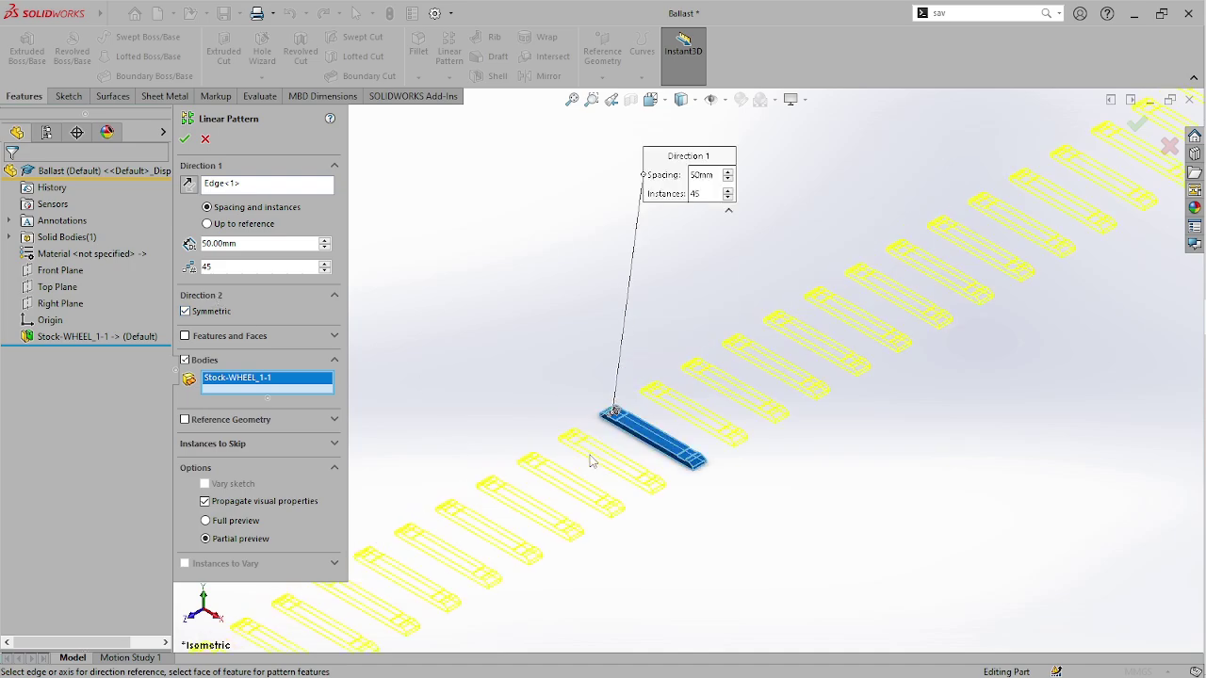
pyautogui.scroll(-3, 671, 455)
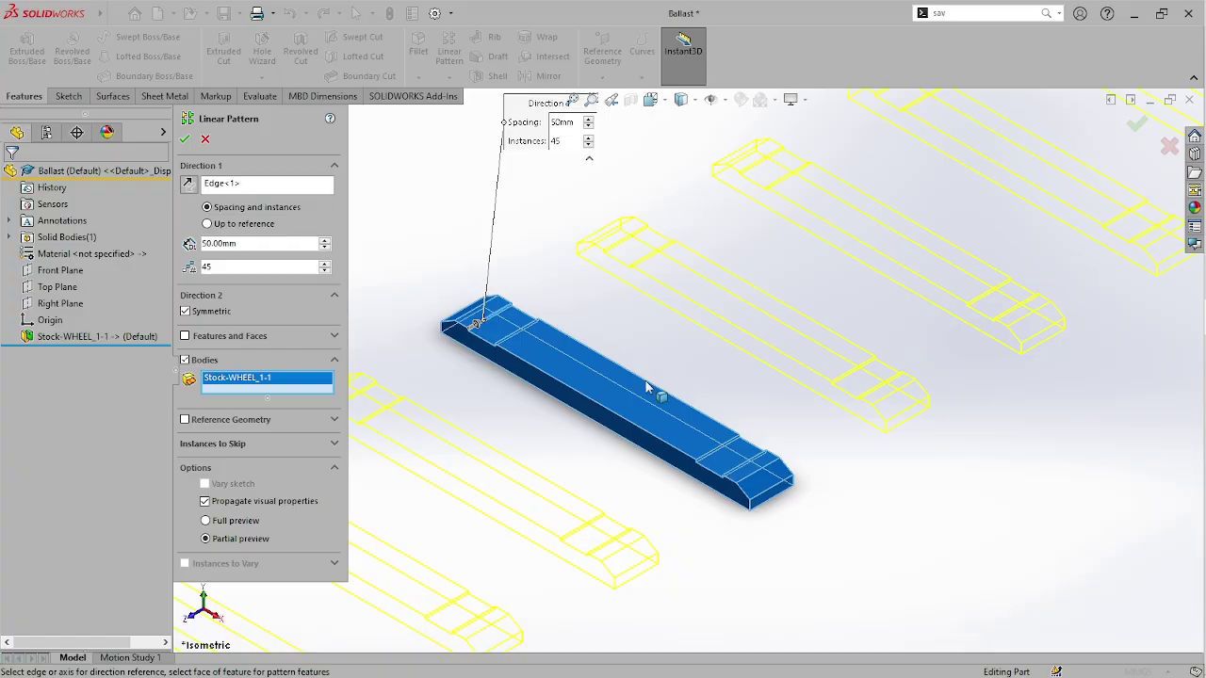
pyautogui.press('z')
pyautogui.press('z')
pyautogui.press('z')
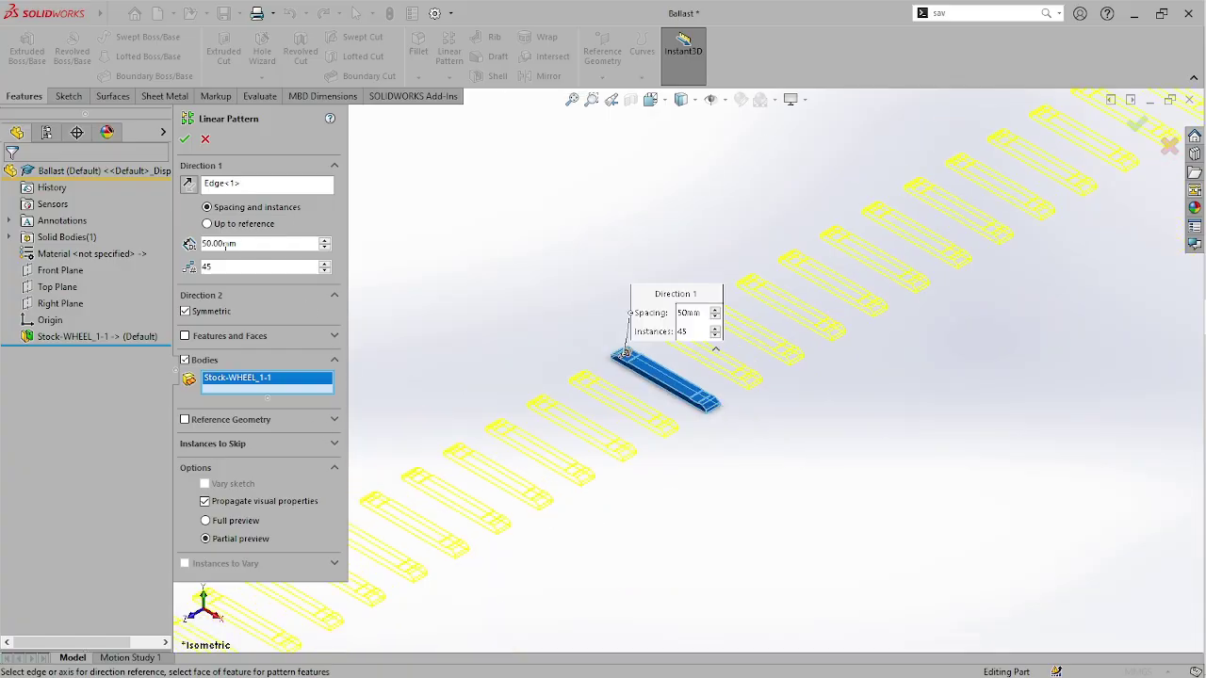
pyautogui.rightClick(336, 222)
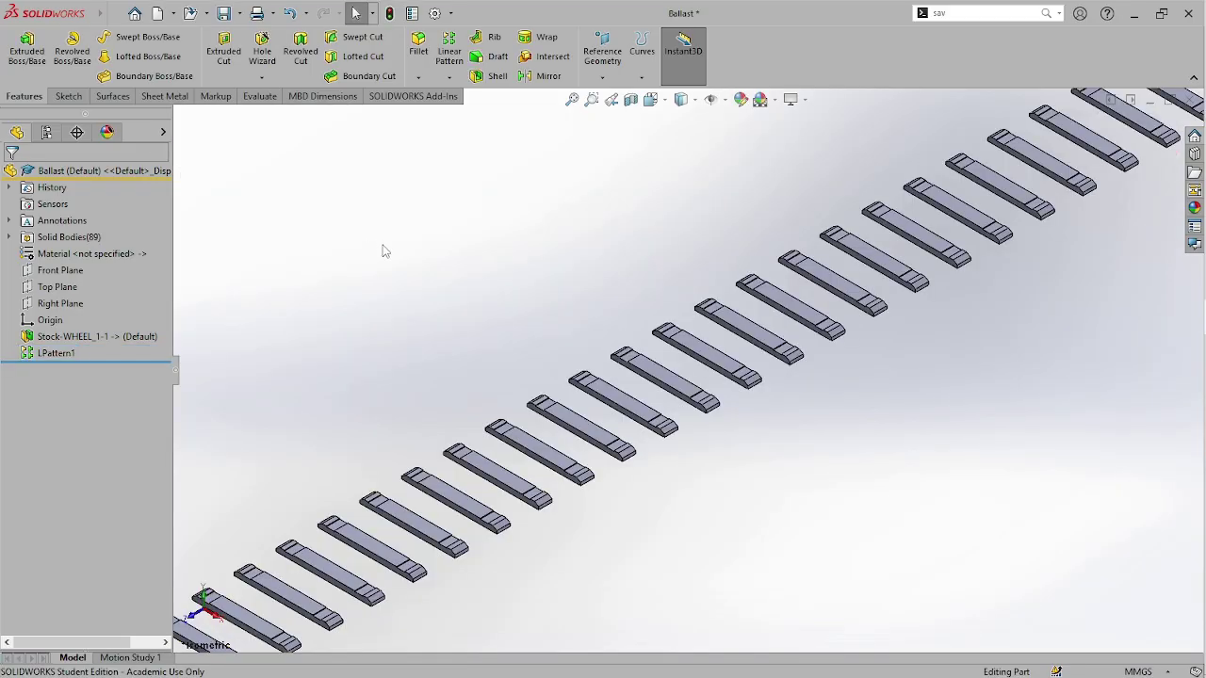
# - Fit the 89-sleeper row in view and expand Appearances(color) in the Appearances, Scenes, and Decals library
pyautogui.press('f')
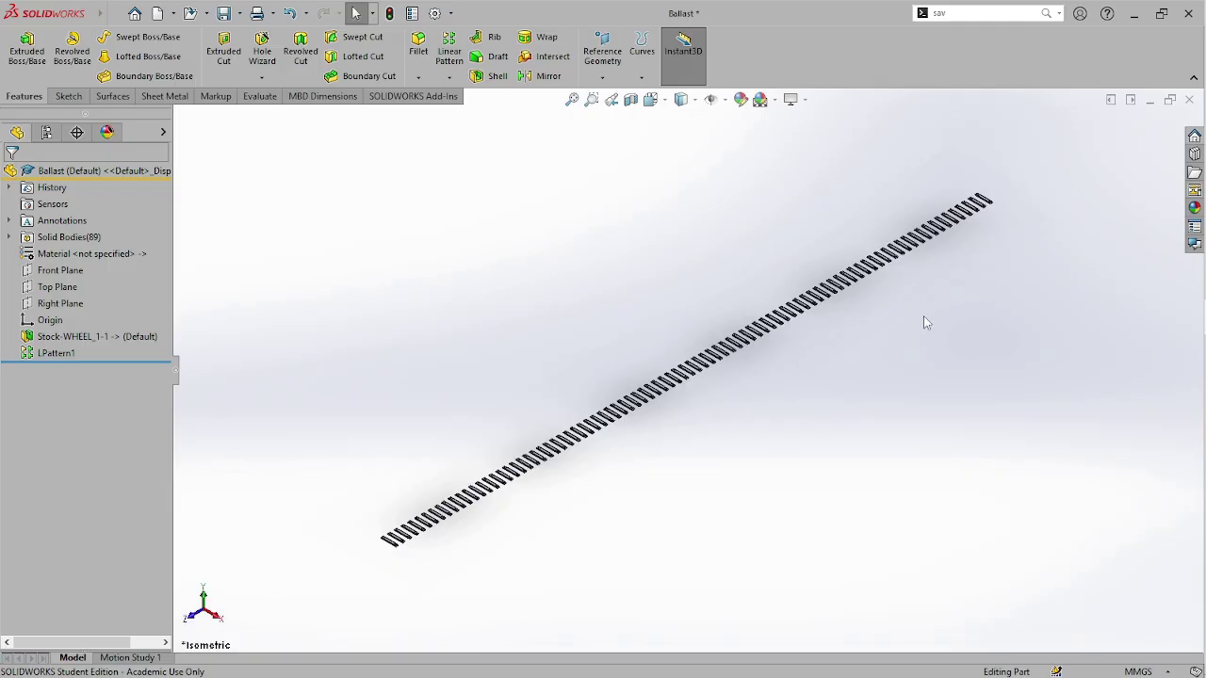
pyautogui.click(1194, 207)
pyautogui.click(980, 154)
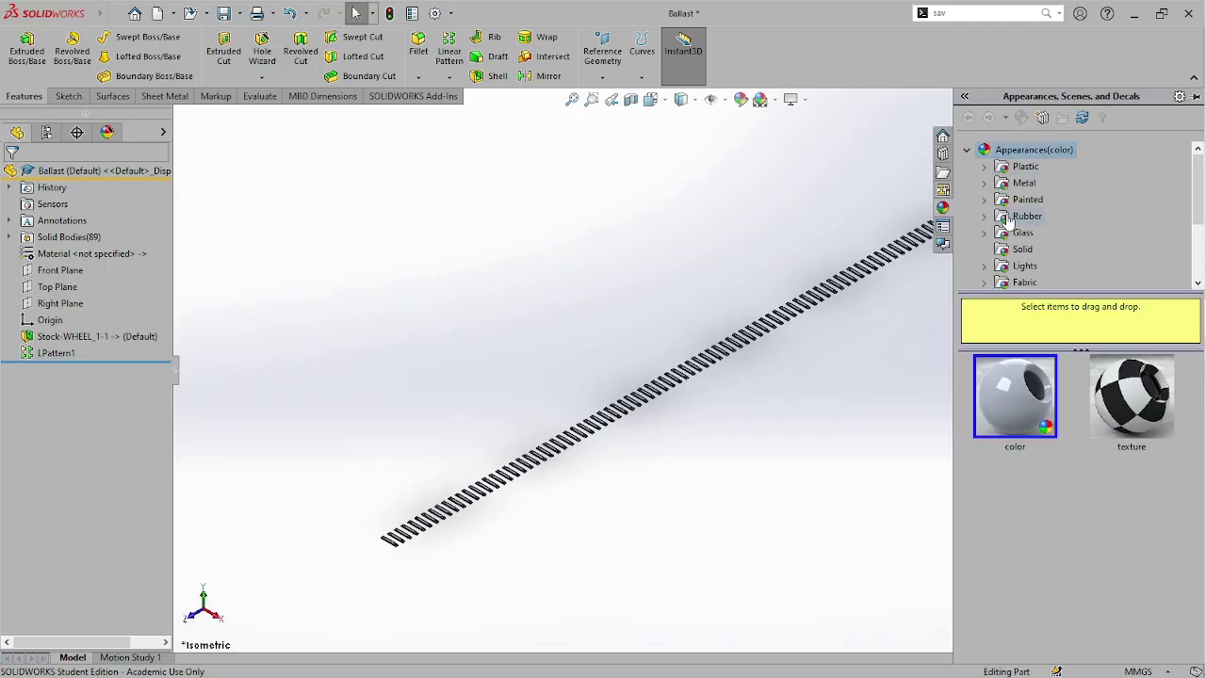